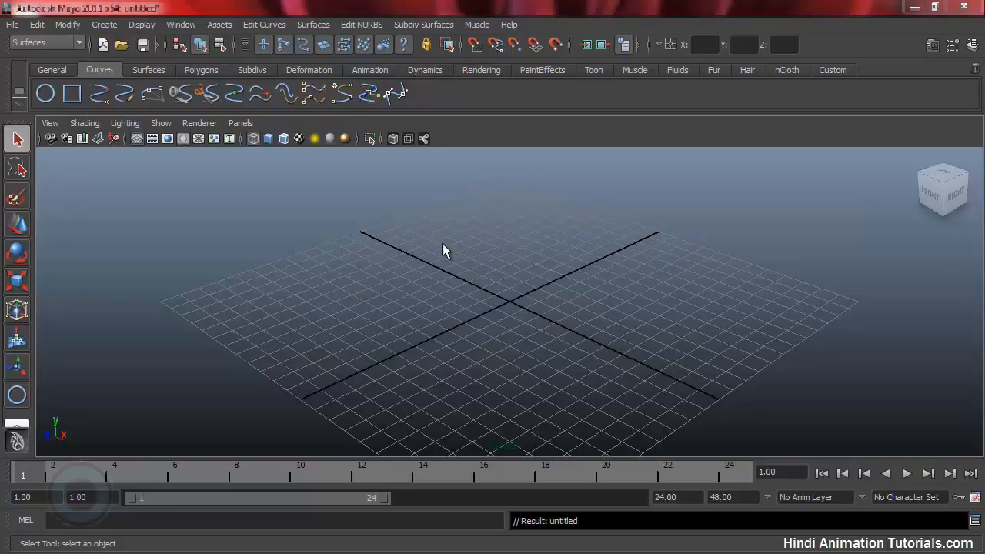
Draw a three-point Bezier curve in the side view, running nearly flat above the horizontal axis and hooking downward at one end
key(space)
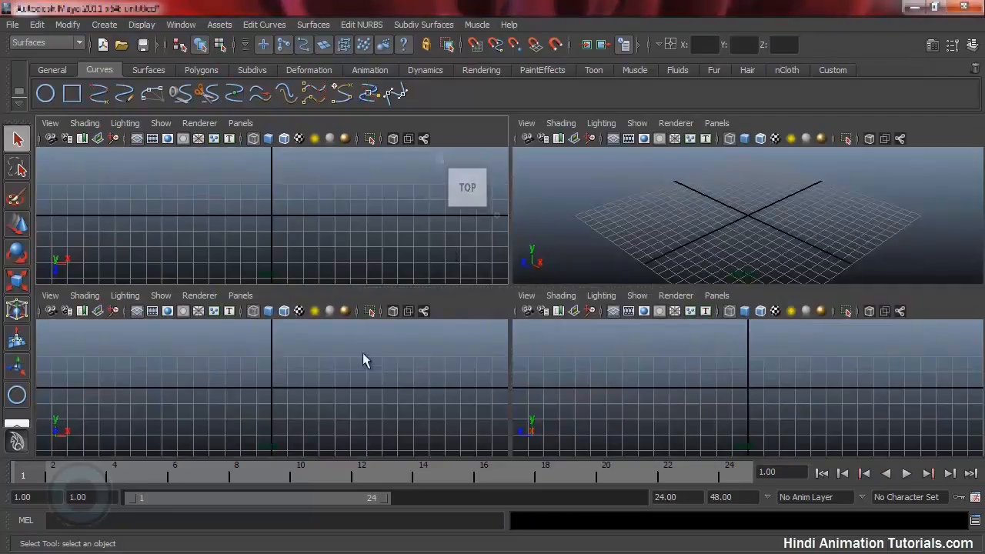
key(space)
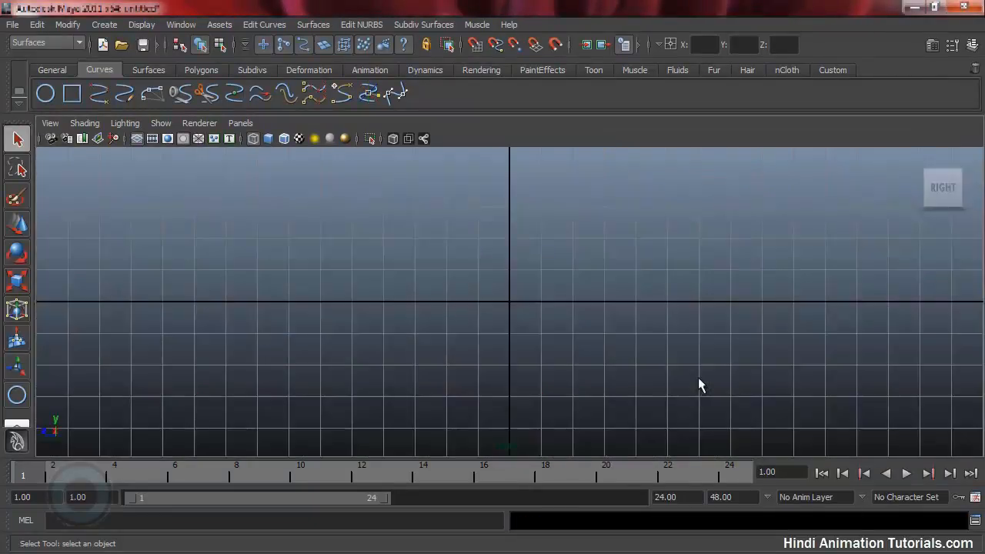
click(108, 26)
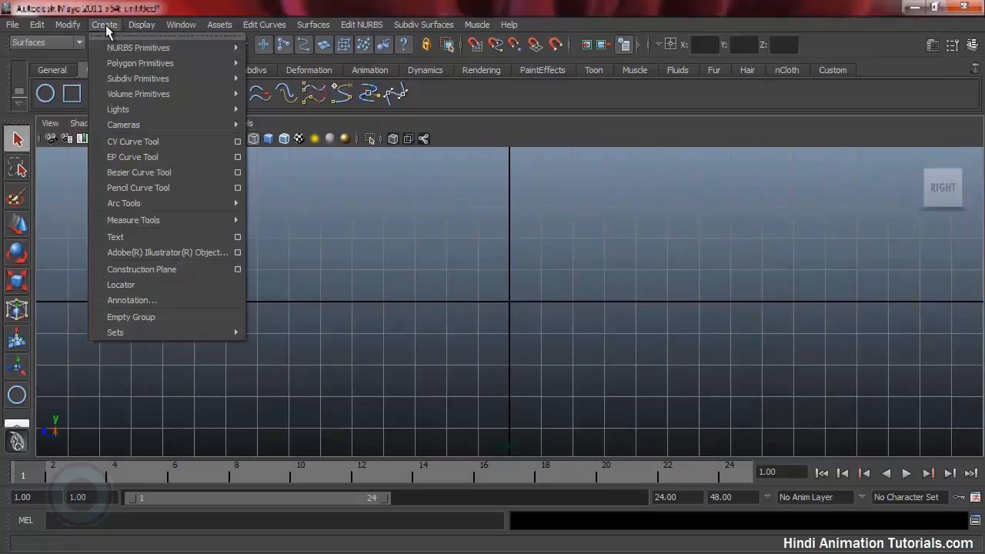
click(142, 173)
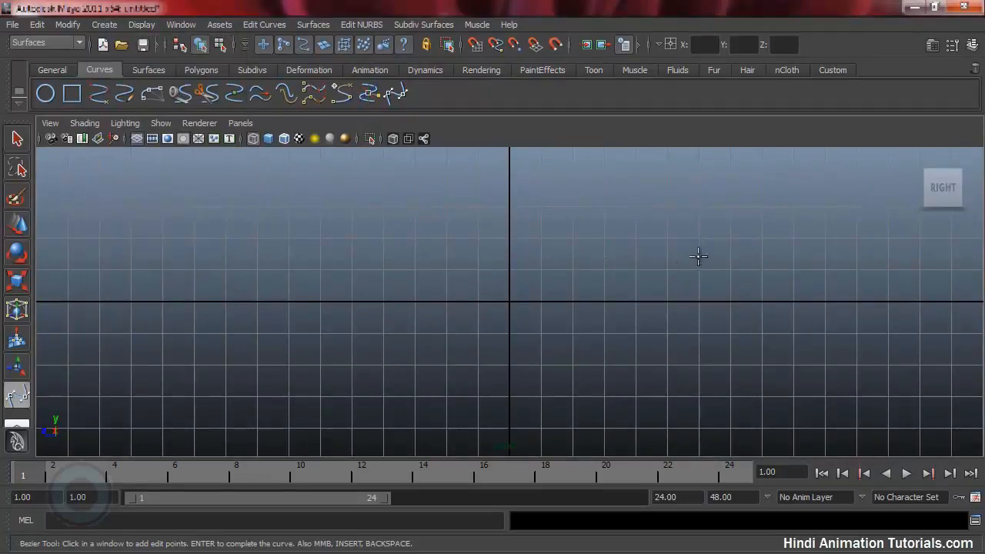
drag(741, 257, 645, 251)
drag(429, 257, 374, 274)
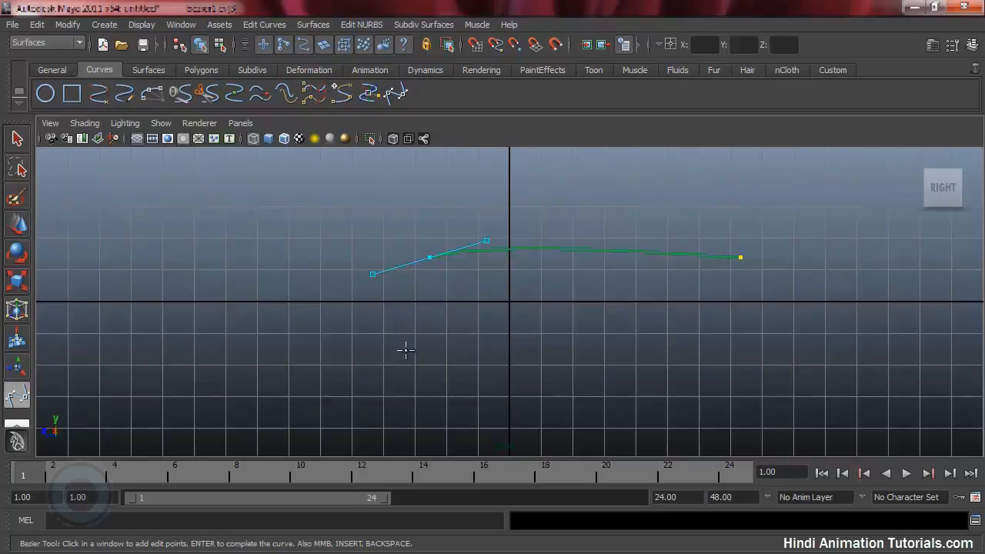
drag(414, 339, 429, 350)
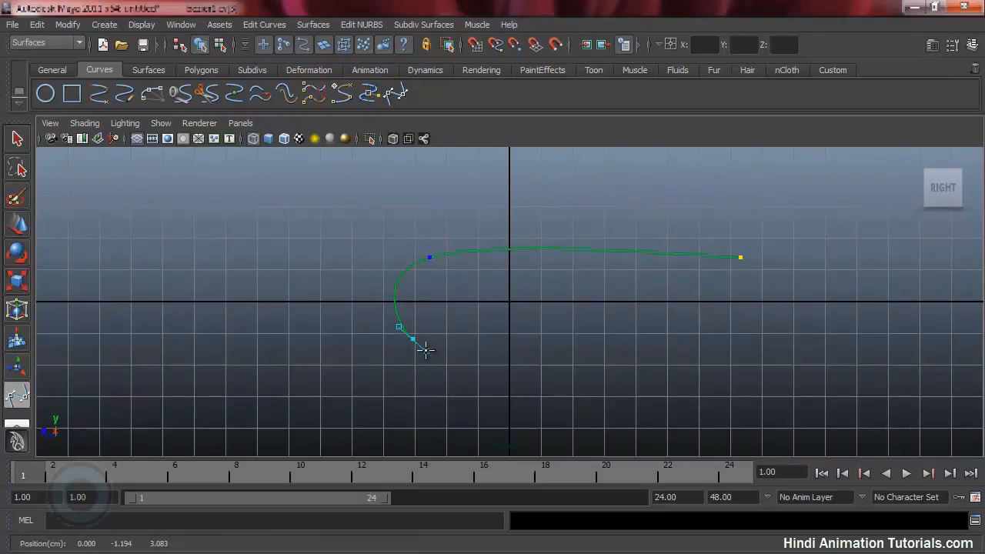
drag(425, 351, 427, 351)
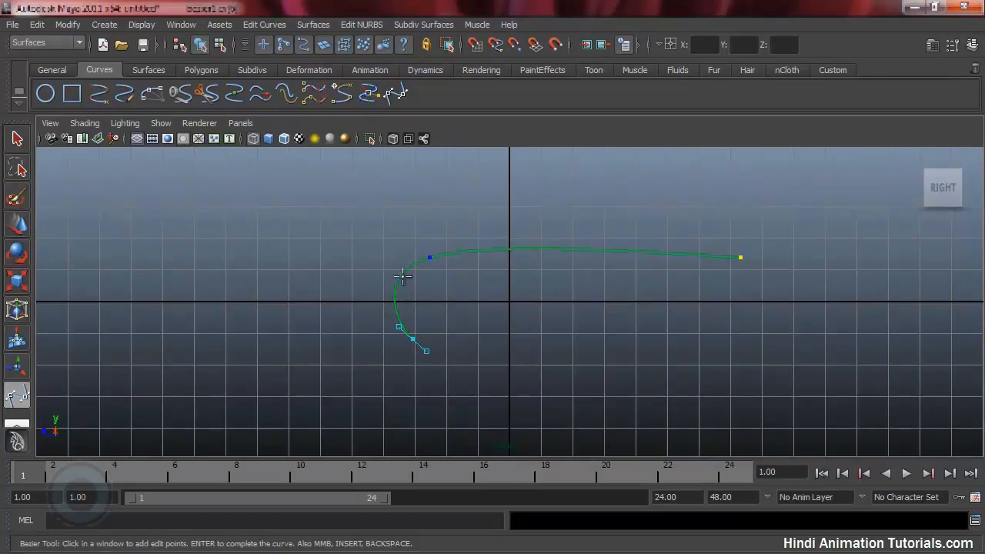
key(Return)
key(q)
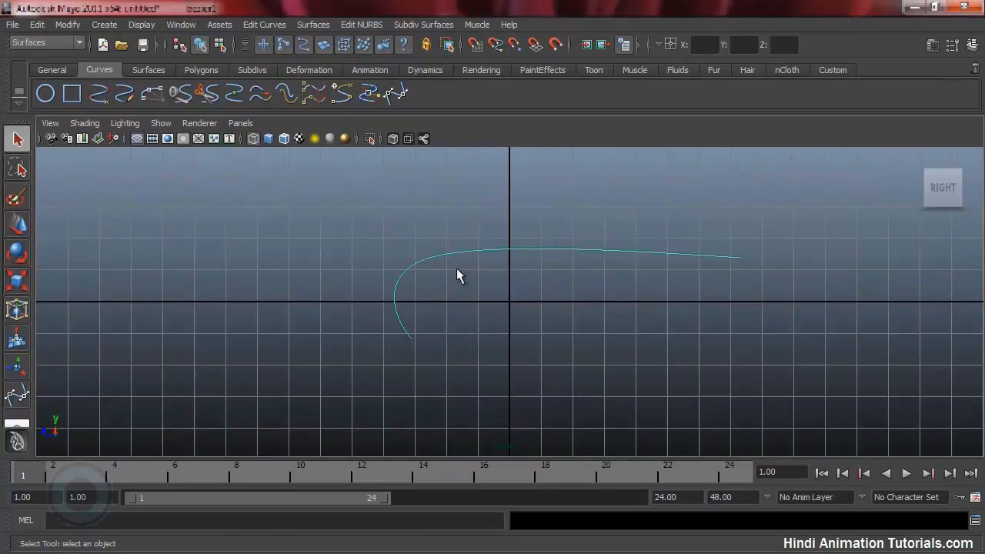
Duplicate the Bezier curve in the perspective view and move the copy along the negative X axis, away from the original
key(space)
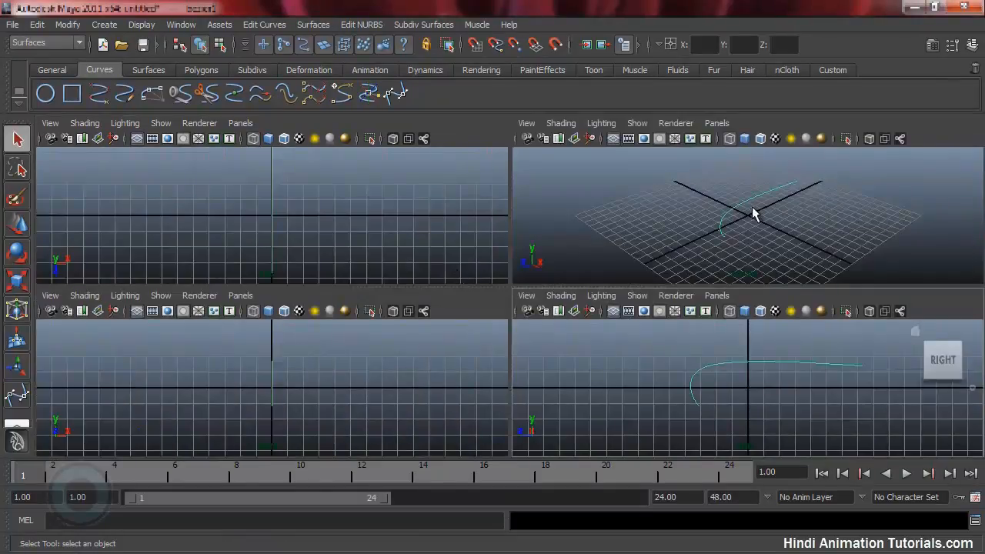
key(space)
alt+drag(567, 280, 615, 289)
key(w)
alt+drag(554, 269, 633, 325)
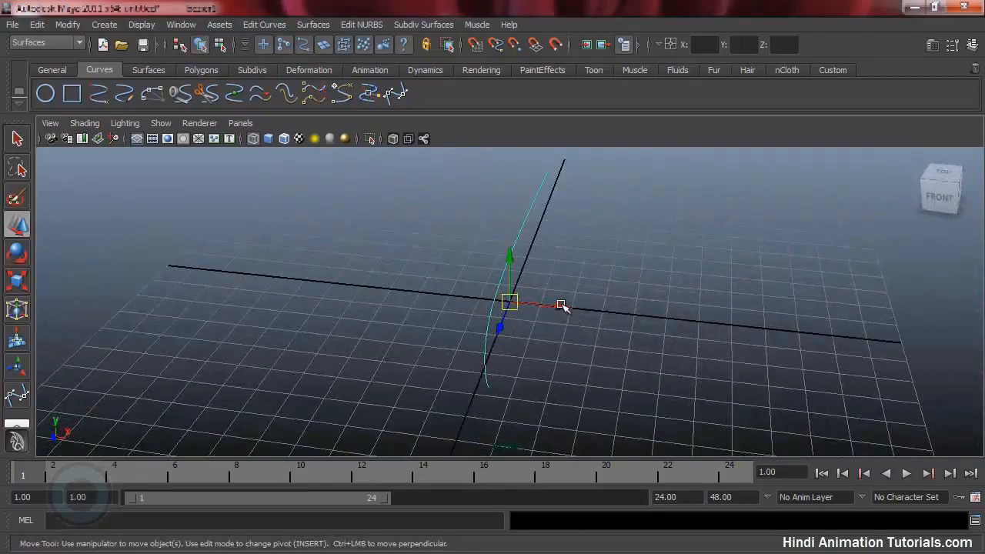
key(ctrl+d)
drag(561, 305, 534, 326)
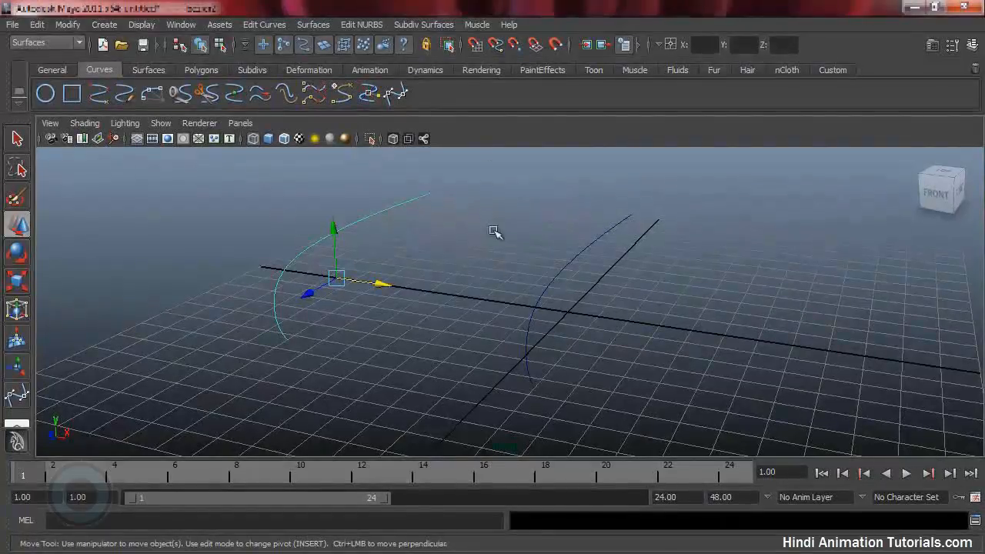
Loft a surface between the original Bezier curve and its copy, using the Surfaces menu set
click(61, 41)
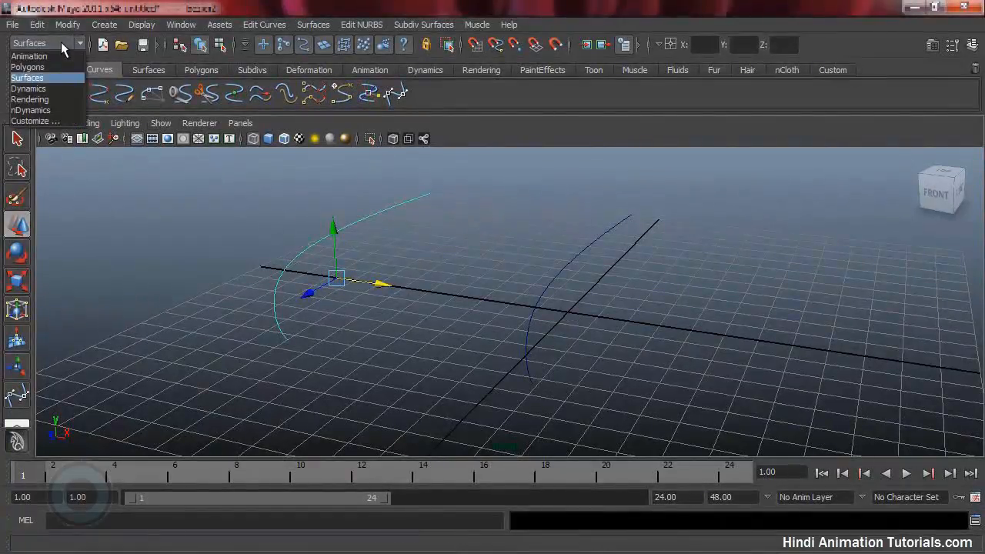
click(55, 78)
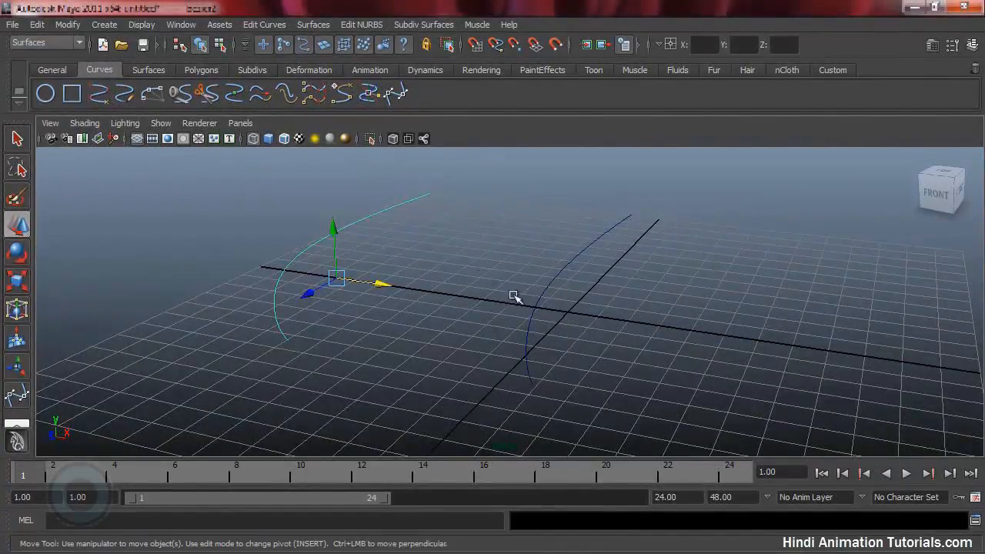
alt+drag(511, 307, 537, 313)
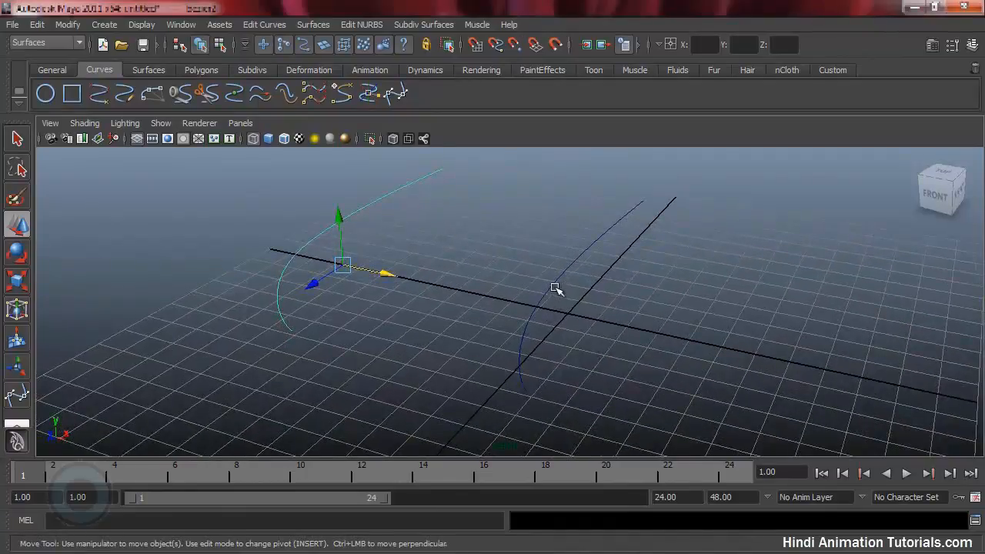
click(551, 296)
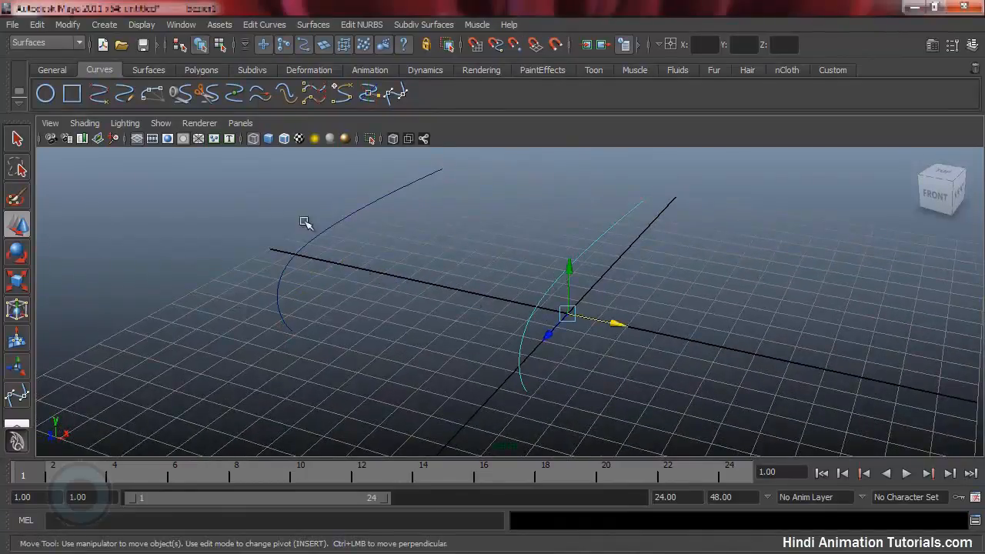
click(327, 227)
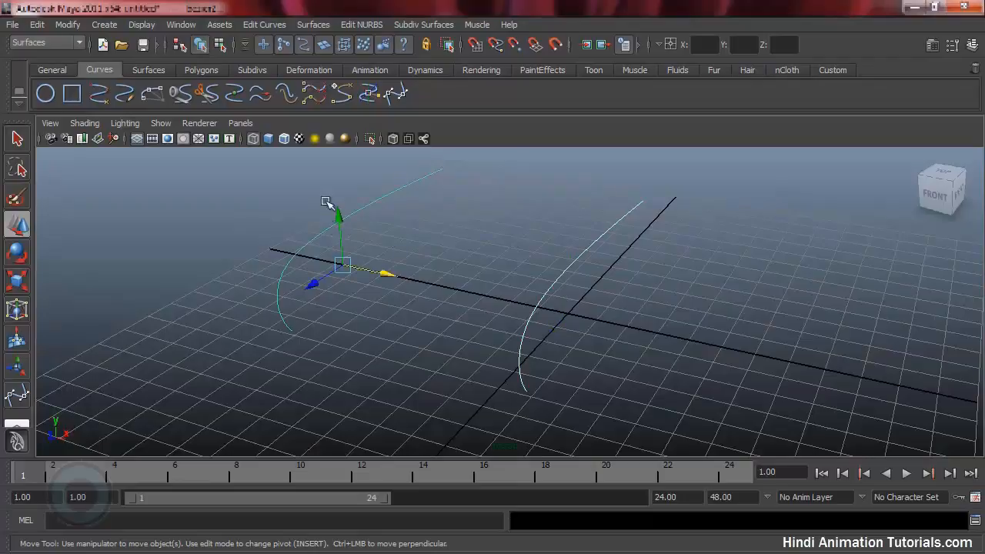
click(310, 25)
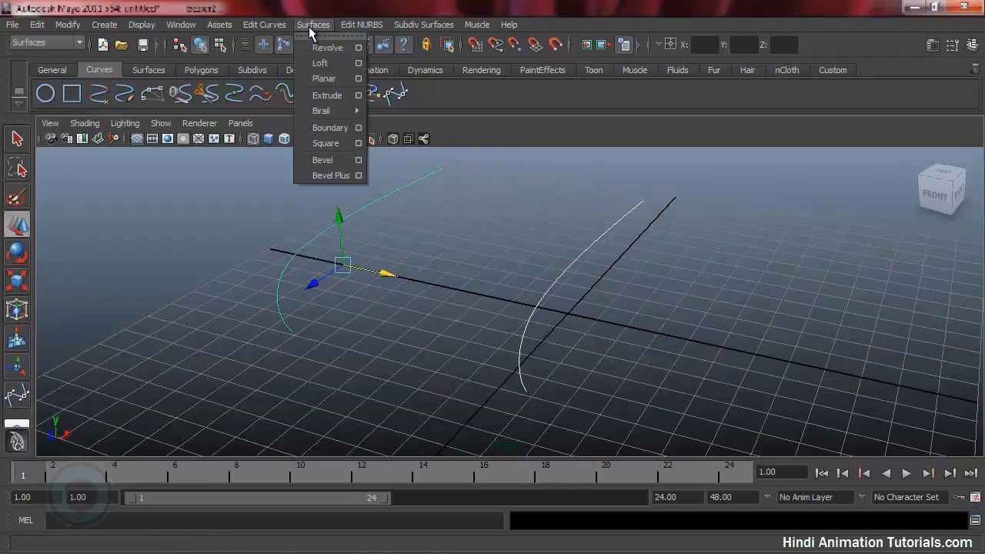
click(321, 65)
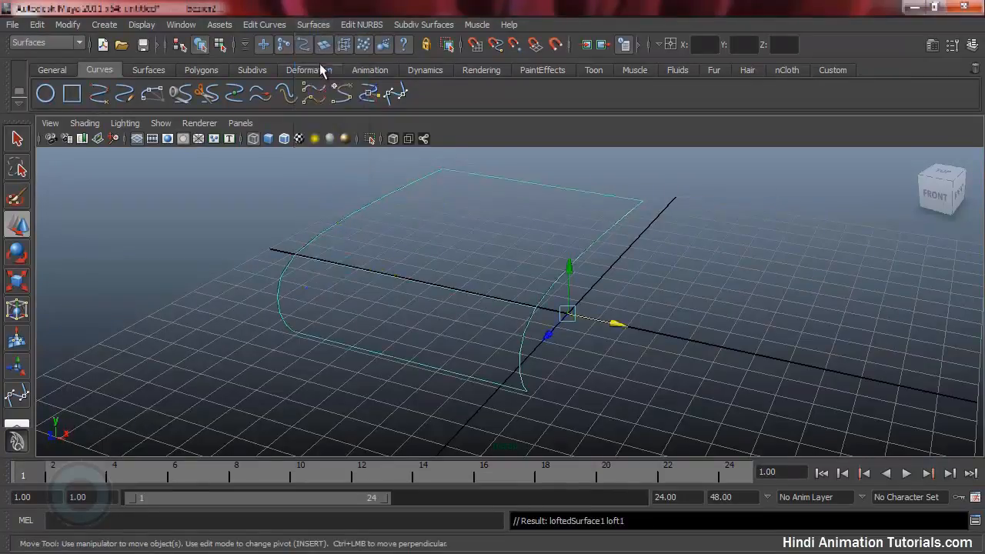
Examine the lofted surface in shaded display from the front, the side and below
mouse_move(559, 269)
alt+mouse_down()
mouse_move(503, 284)
mouse_move(462, 274)
mouse_move(589, 287)
mouse_move(473, 259)
mouse_move(534, 329)
mouse_move(359, 235)
mouse_move(442, 226)
mouse_move(570, 307)
mouse_move(649, 324)
mouse_move(455, 326)
mouse_move(365, 287)
mouse_move(723, 303)
mouse_move(654, 303)
mouse_move(621, 361)
mouse_move(287, 326)
mouse_move(284, 205)
mouse_move(288, 286)
mouse_move(273, 400)
alt+mouse_up()
alt+drag(389, 295, 567, 374)
alt+right_drag(567, 375, 638, 334)
alt+drag(638, 334, 438, 344)
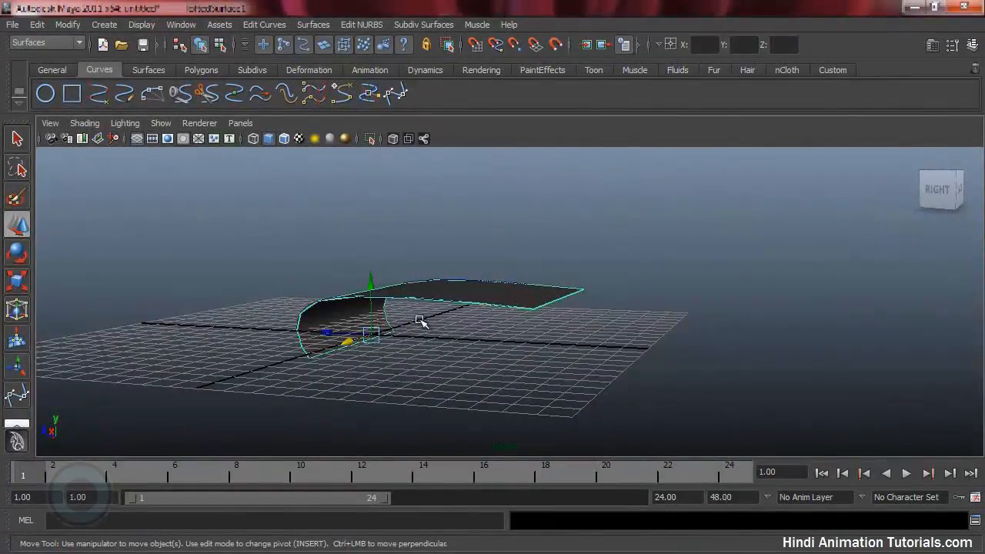
alt+drag(355, 311, 382, 341)
alt+right_drag(600, 341, 492, 338)
alt+middle_drag(396, 322, 691, 293)
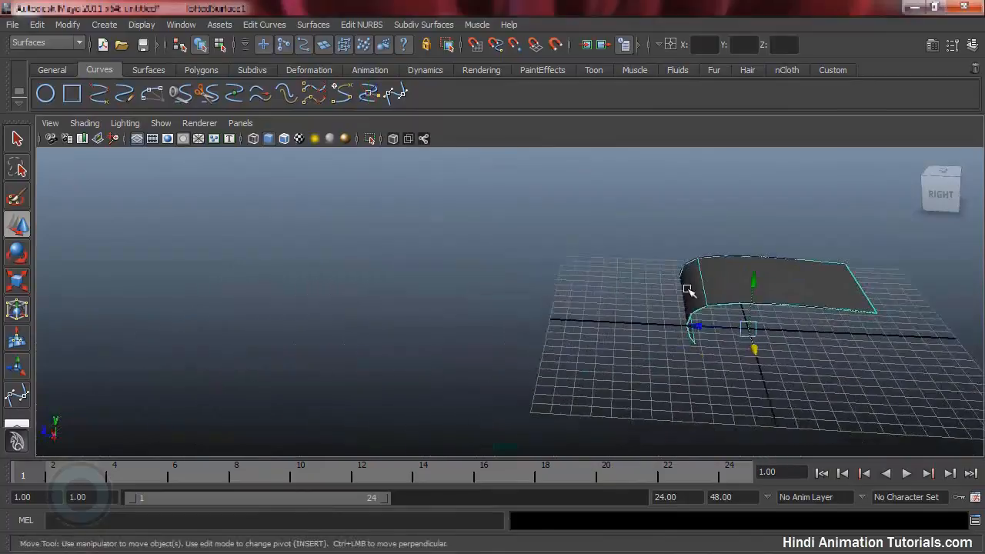
alt+drag(502, 325, 537, 319)
alt+right_drag(537, 320, 729, 333)
alt+middle_drag(691, 327, 541, 341)
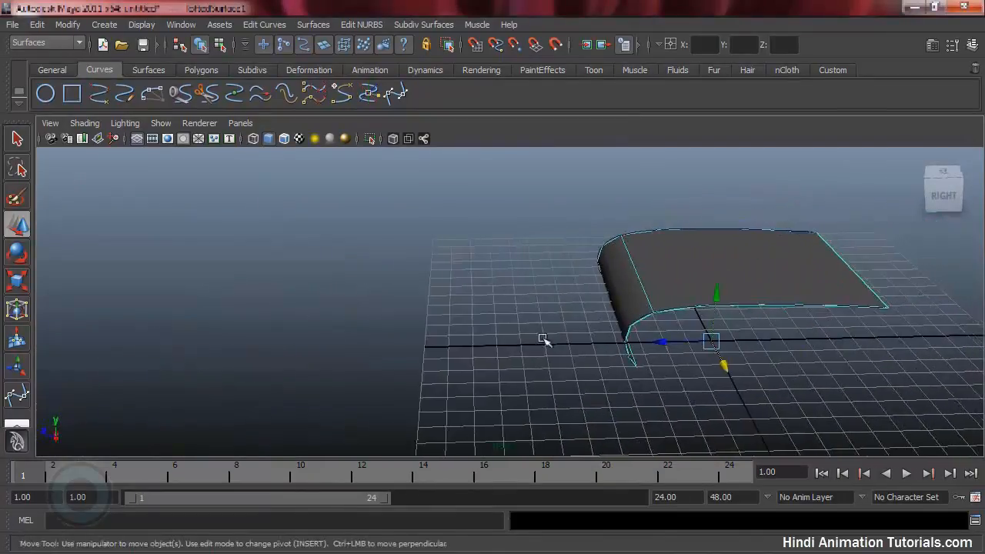
alt+drag(577, 339, 530, 338)
alt+middle_drag(561, 334, 600, 308)
alt+drag(604, 301, 512, 313)
Draw a wavy, nearly closed outline with the EP Curve Tool in the top view, beside the lofted surface, leaving a small gap
key(space)
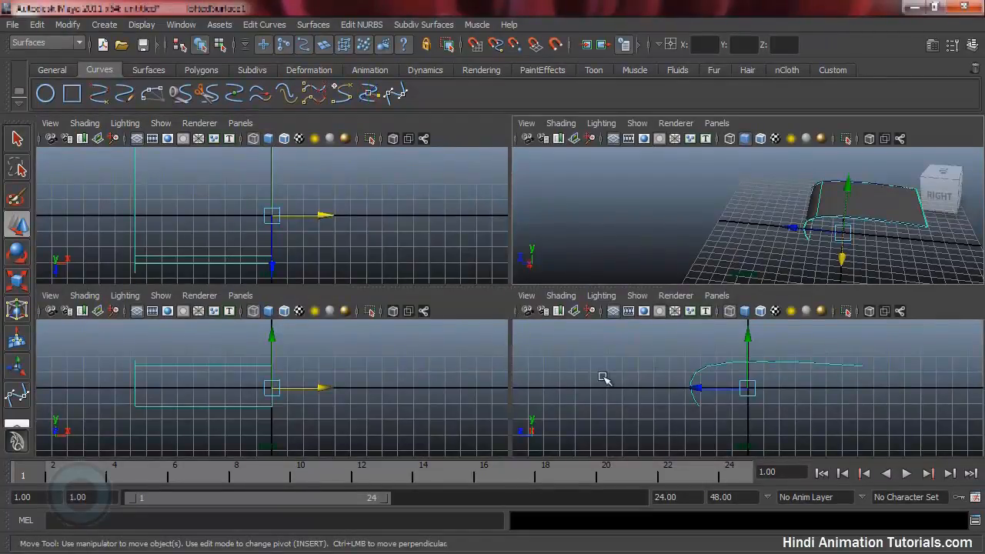
key(space)
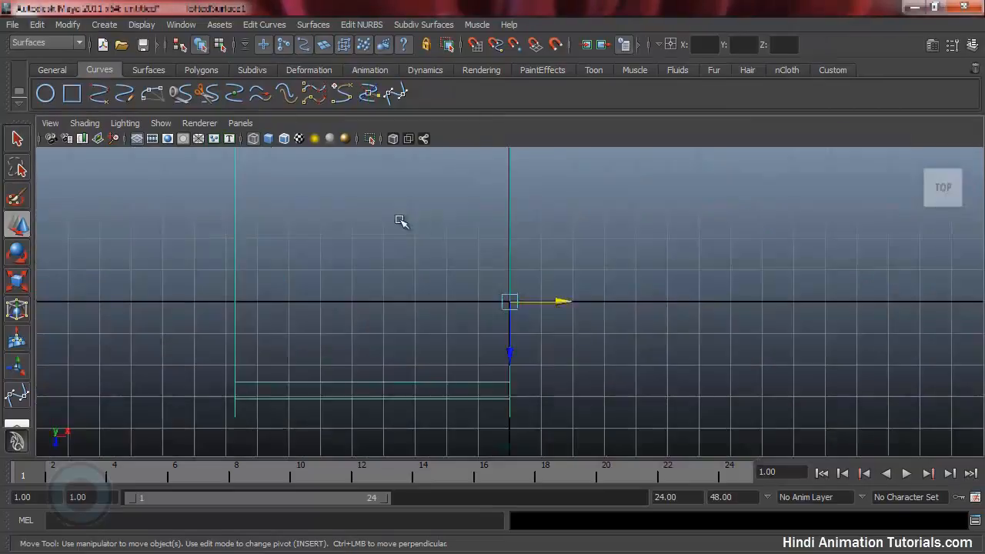
alt+right_drag(688, 315, 330, 297)
alt+middle_drag(557, 300, 307, 322)
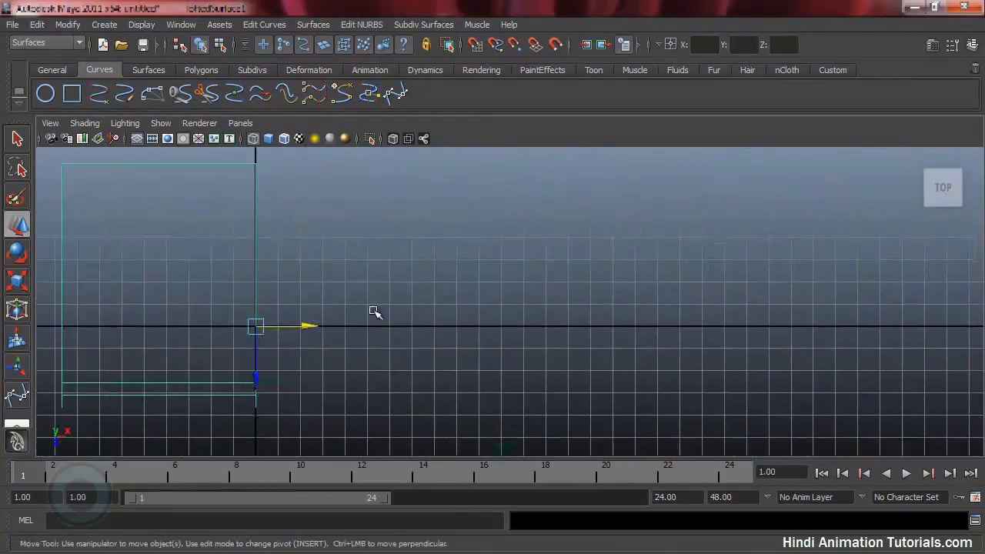
alt+right_drag(497, 304, 447, 307)
alt+middle_drag(411, 314, 380, 332)
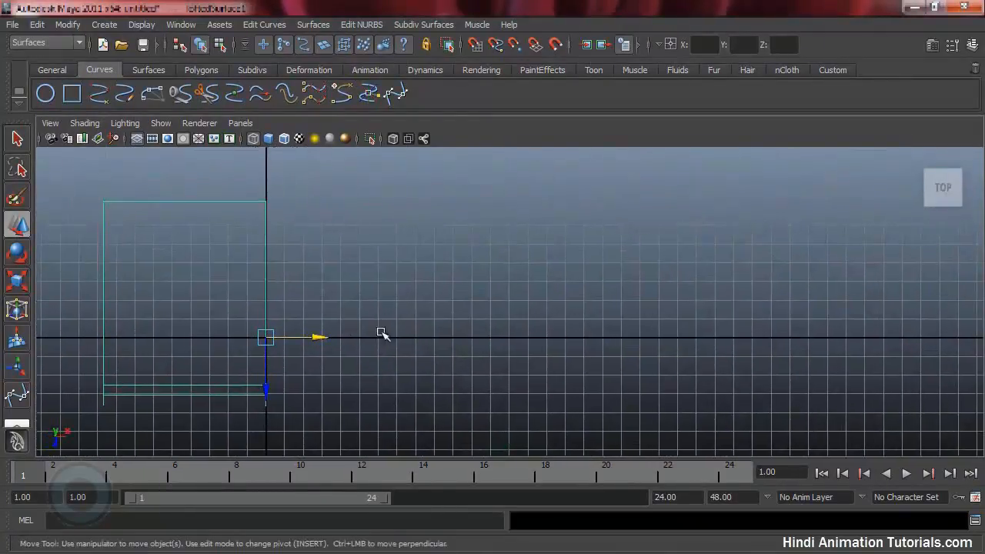
click(105, 25)
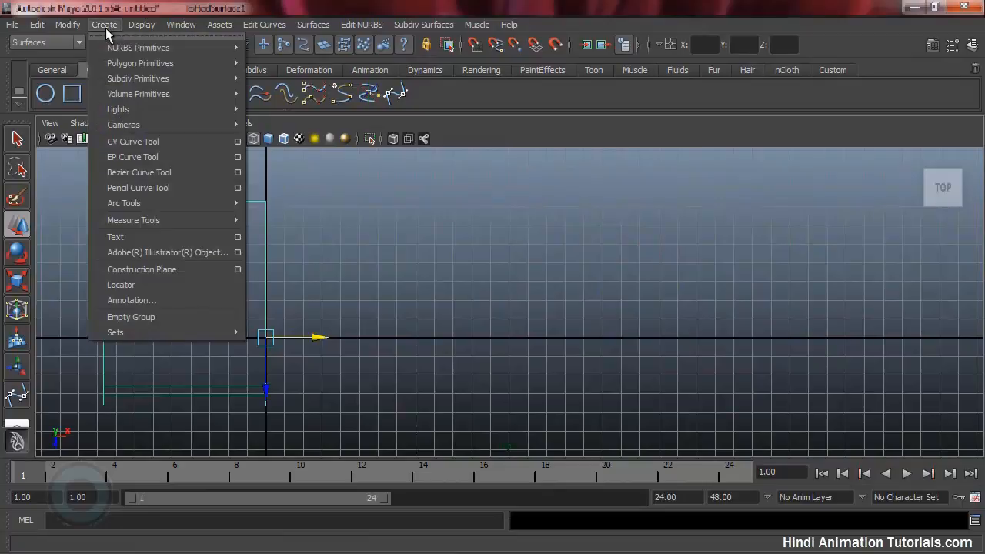
click(134, 158)
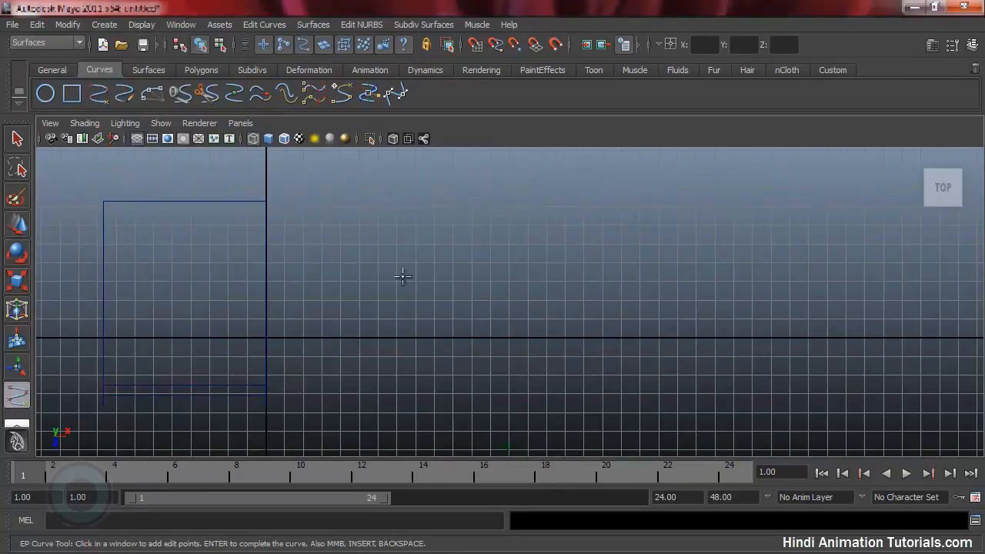
click(478, 234)
click(435, 280)
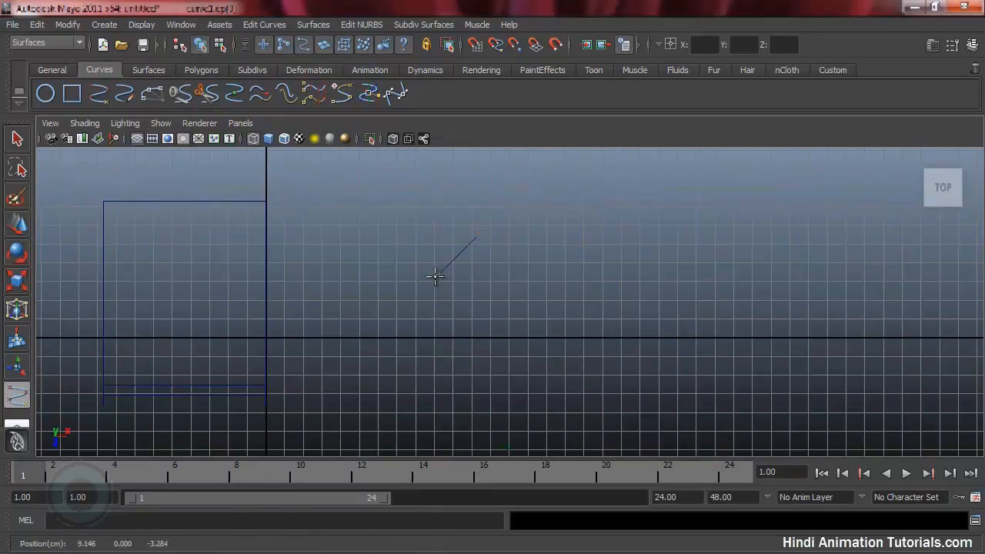
click(485, 347)
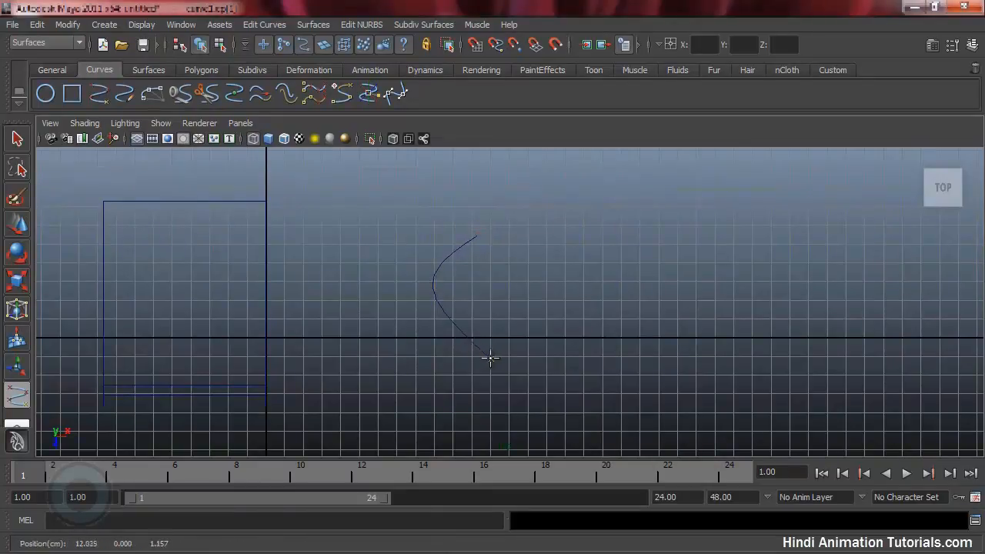
click(543, 437)
click(686, 360)
click(854, 422)
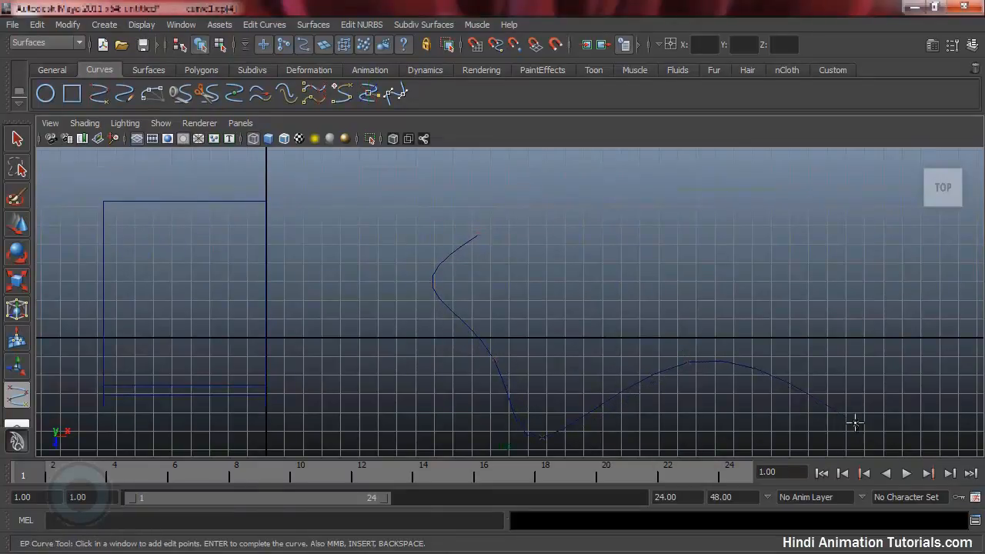
click(874, 262)
drag(736, 201, 754, 240)
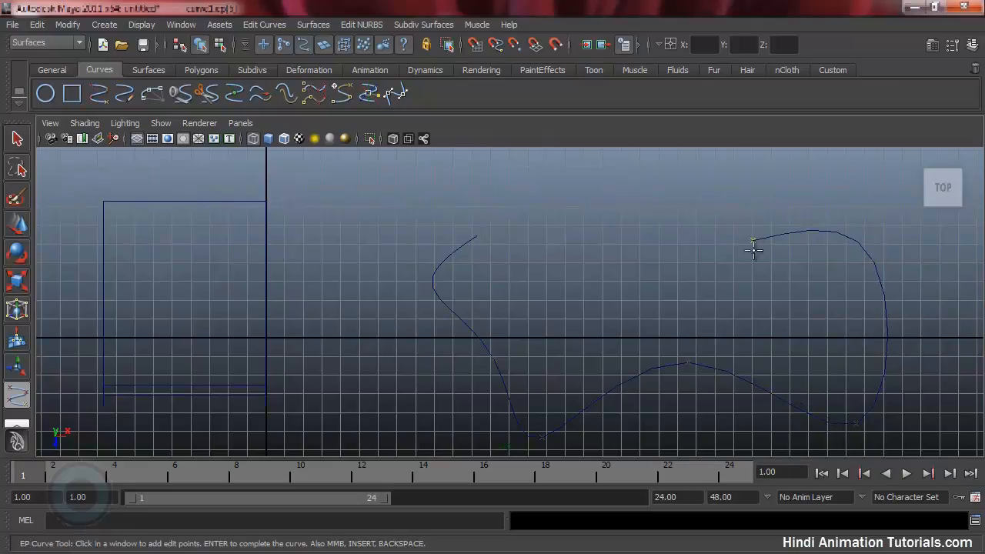
drag(715, 308, 710, 286)
drag(629, 287, 654, 262)
drag(602, 192, 618, 183)
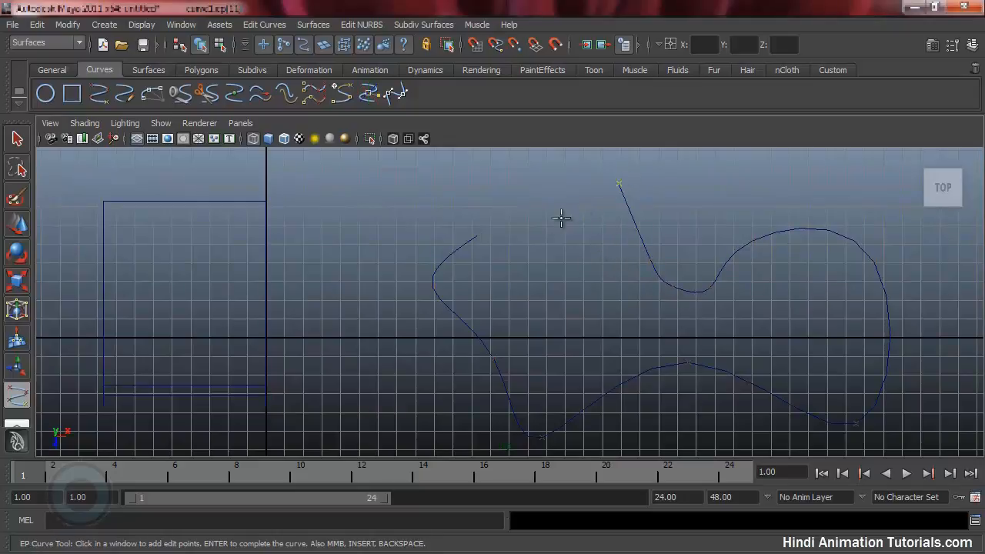
drag(561, 219, 535, 233)
key(Return)
key(w)
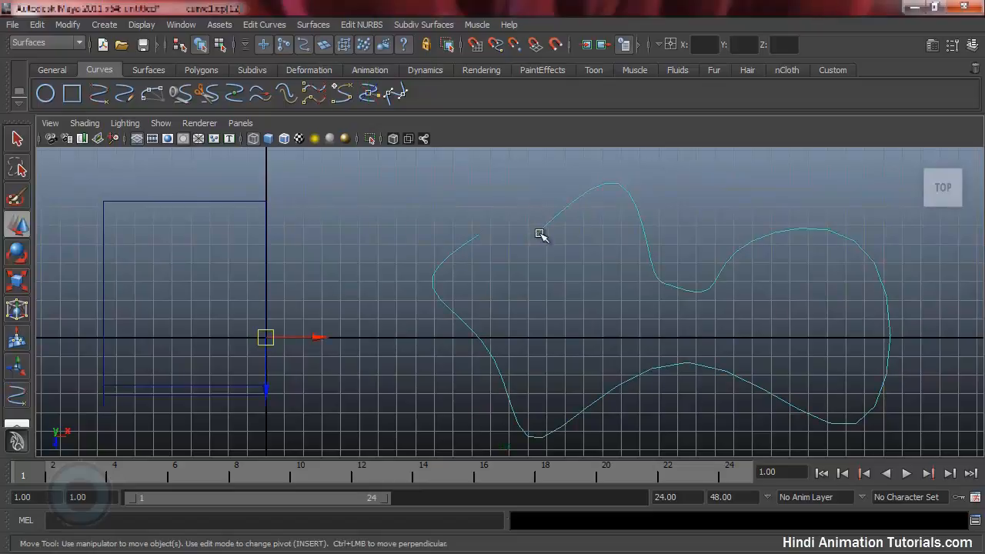
Look over the drawn outline in the top view, and bring it into view beside the lofted surface in the perspective view
alt+middle_drag(639, 306, 541, 309)
alt+right_drag(642, 303, 562, 306)
alt+middle_drag(463, 298, 424, 298)
scroll(425, 300, down, 2)
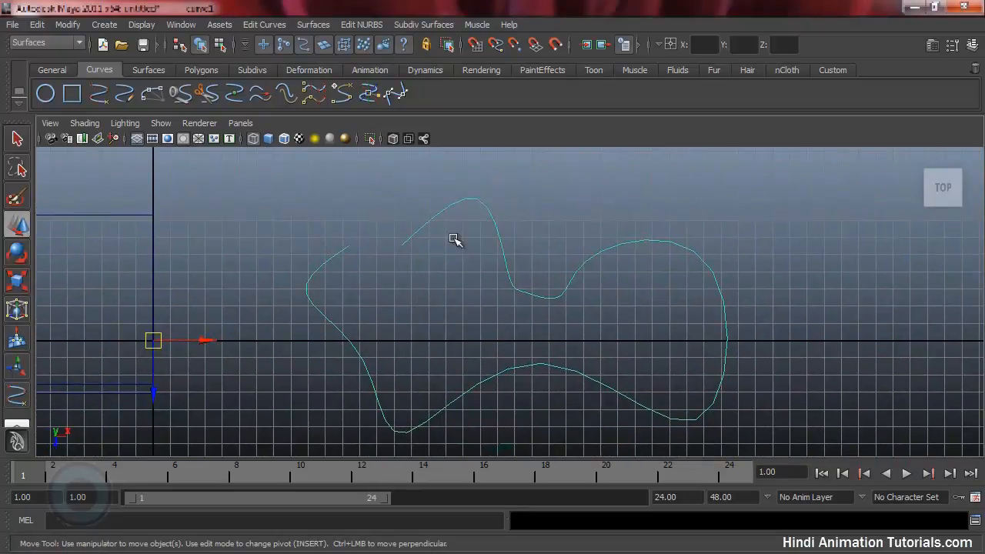
key(space)
key(space)
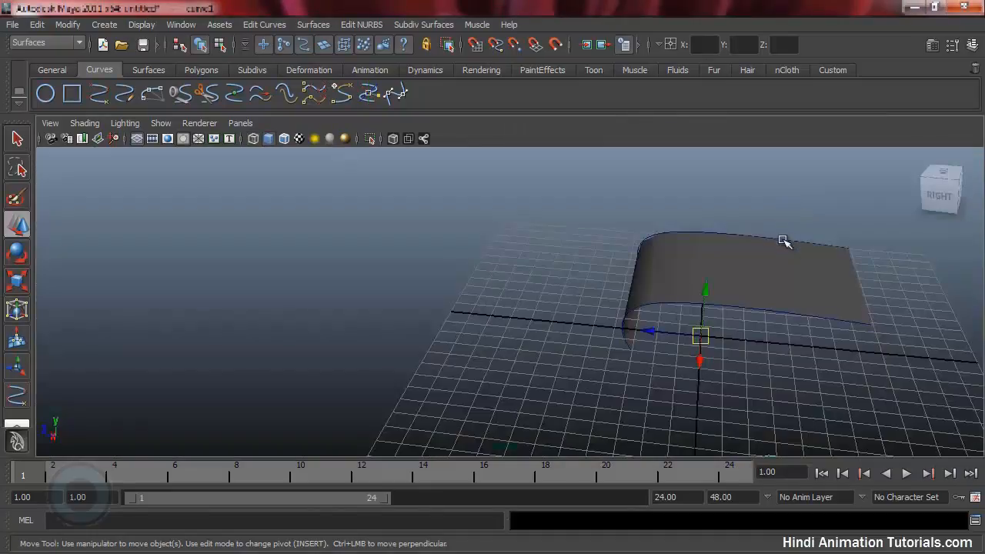
alt+middle_drag(686, 304, 494, 288)
alt+right_drag(645, 295, 622, 296)
alt+drag(622, 295, 641, 356)
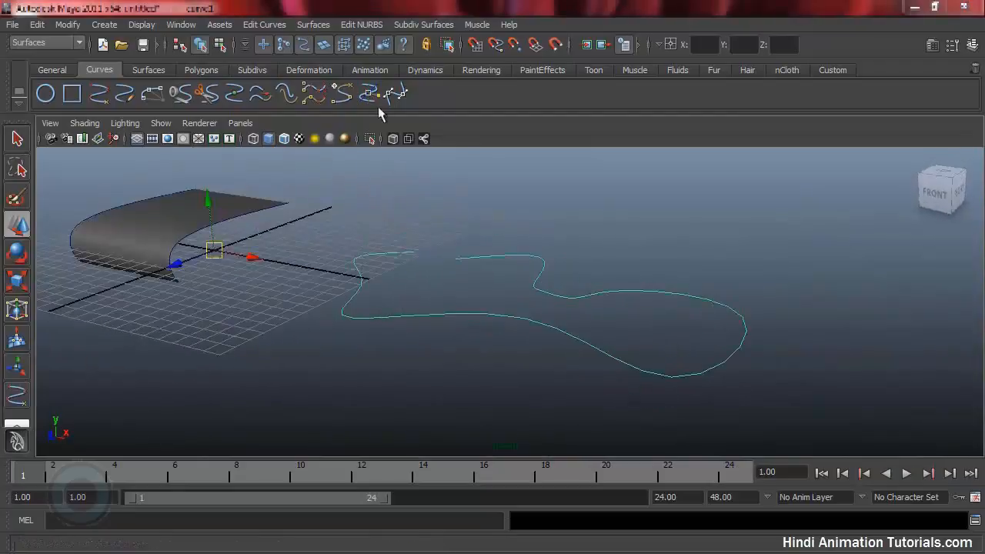
Open the Bevel options for the outline curve and reset them to the default settings
click(313, 24)
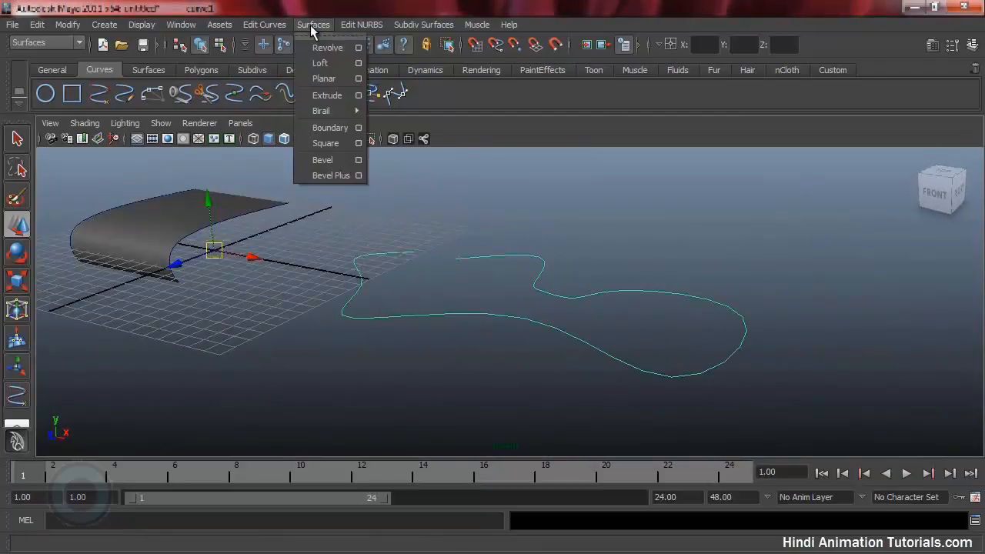
click(358, 159)
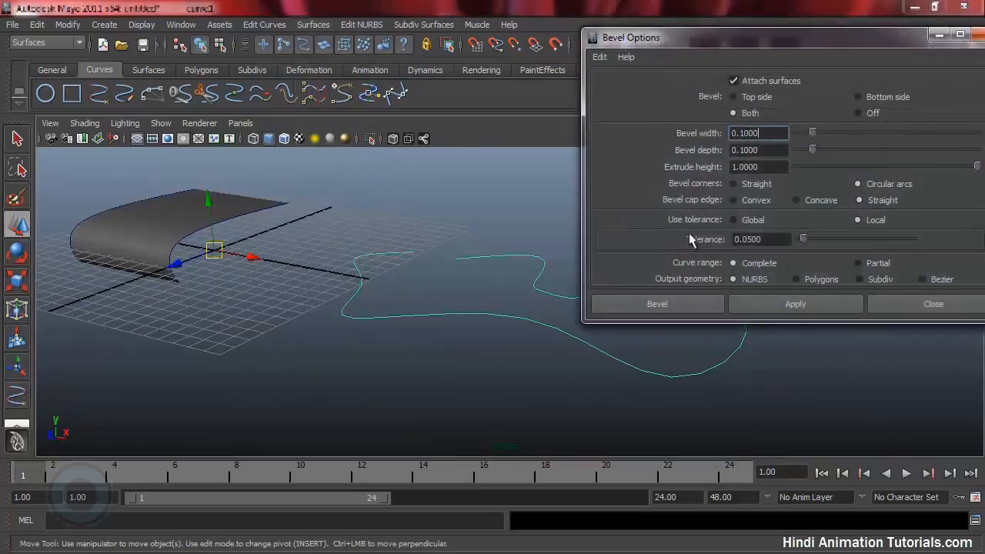
click(598, 57)
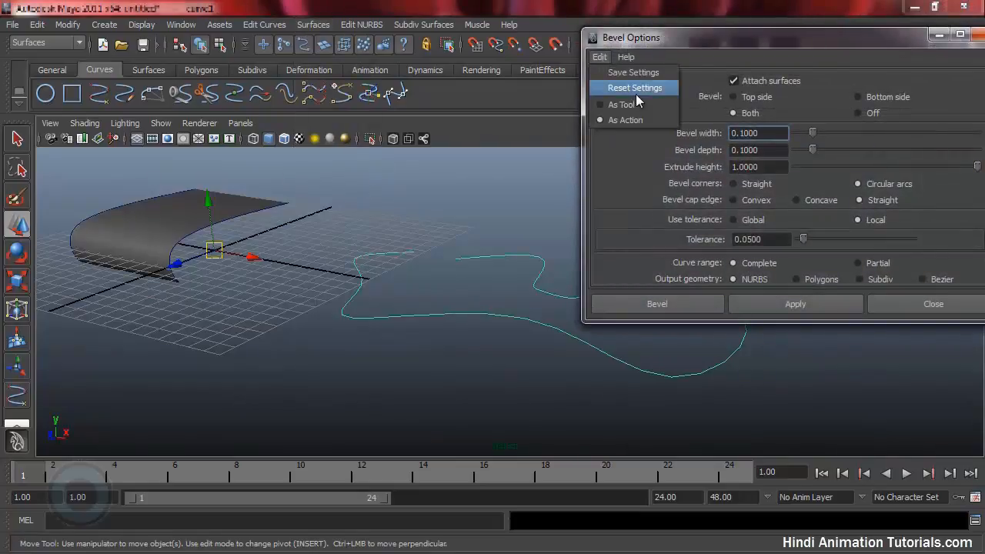
click(635, 94)
drag(833, 40, 779, 20)
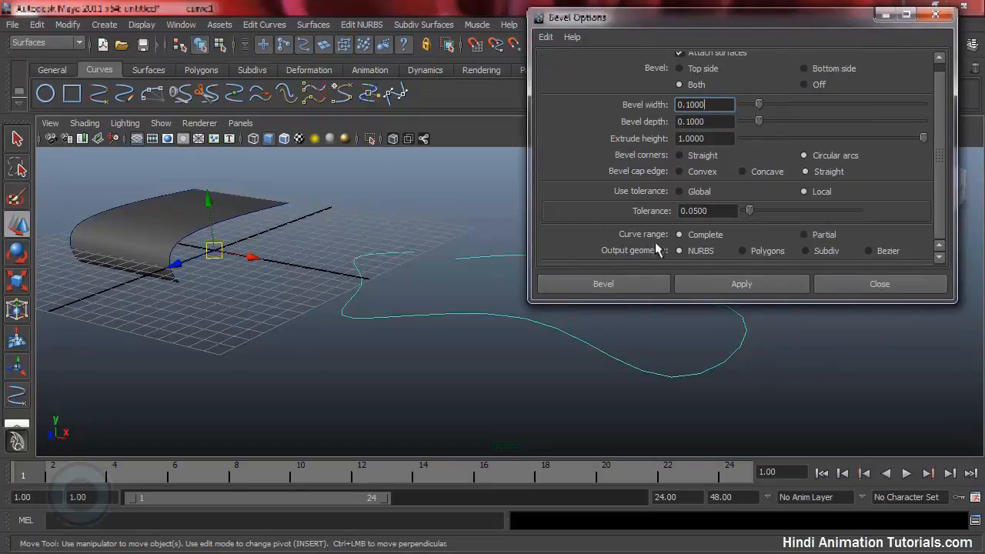
Set the bevel's output geometry to Polygons, with Quads as the type and Count as the tessellation method
click(743, 251)
scroll(846, 185, down, 5)
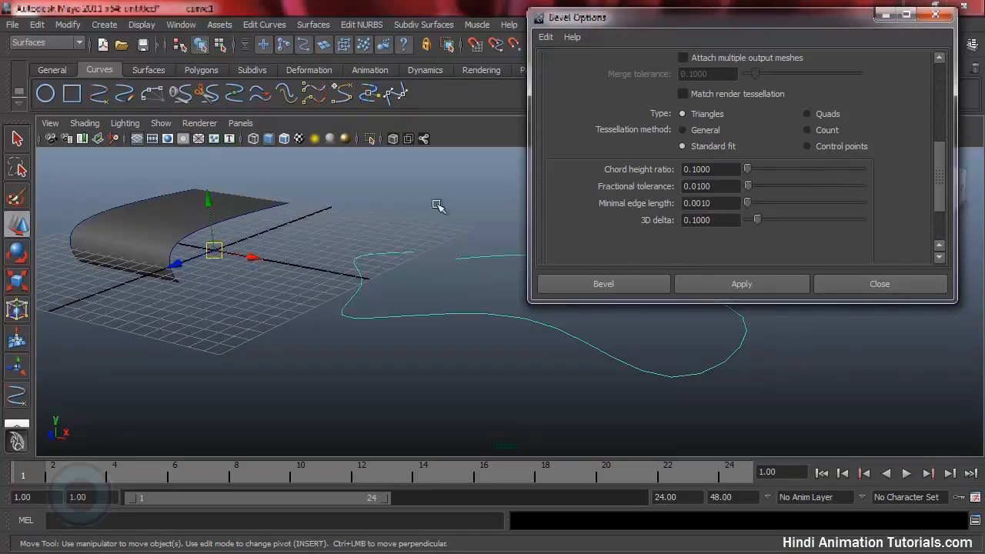
click(830, 116)
click(832, 133)
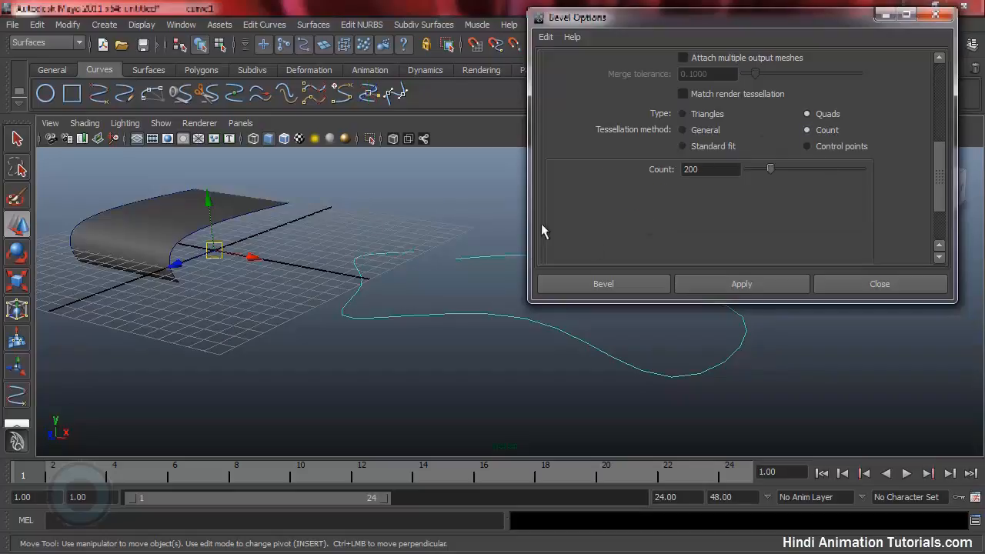
Set the bevel's tessellation count to 400 and apply the bevel to the outline curve
alt+drag(468, 240, 465, 266)
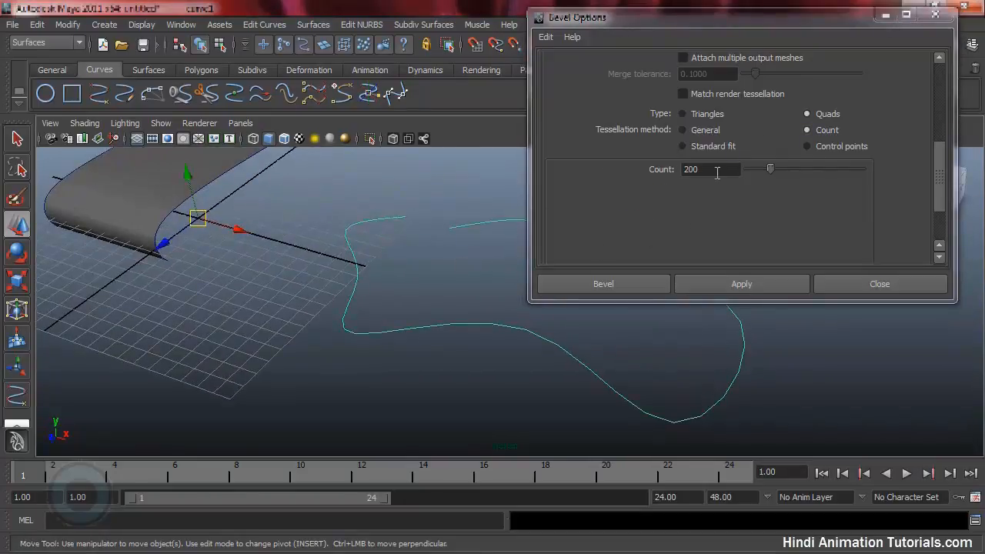
drag(717, 172, 671, 176)
alt+drag(433, 265, 292, 257)
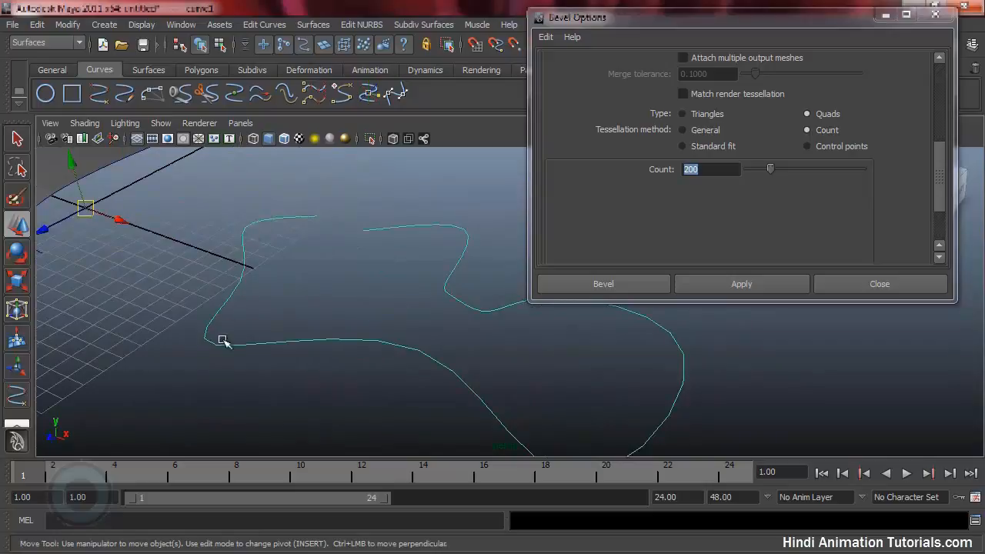
alt+drag(462, 331, 611, 329)
key(0)
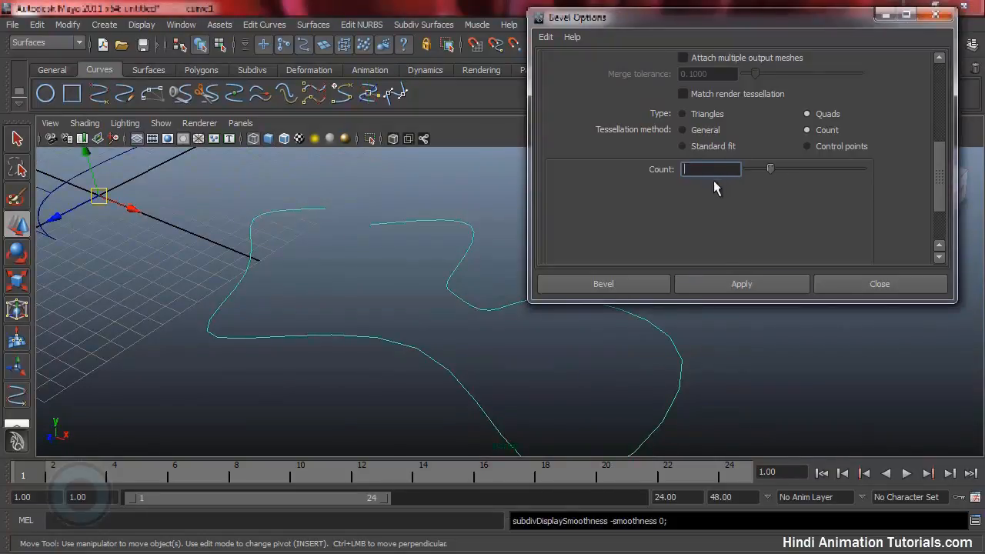
alt+drag(455, 274, 492, 262)
click(769, 287)
Examine the bevelled outline's quad mesh in shaded display, selected and unselected, and close the Bevel options
mouse_move(392, 290)
alt+mouse_down()
mouse_move(370, 333)
mouse_move(341, 288)
mouse_move(403, 290)
mouse_move(387, 301)
mouse_move(412, 288)
mouse_move(336, 315)
mouse_move(300, 305)
alt+mouse_up()
key(5)
mouse_move(405, 255)
alt+mouse_down()
mouse_move(292, 293)
mouse_move(247, 268)
mouse_move(196, 286)
mouse_move(367, 345)
mouse_move(382, 282)
mouse_move(457, 270)
mouse_move(531, 281)
alt+mouse_up()
click(344, 327)
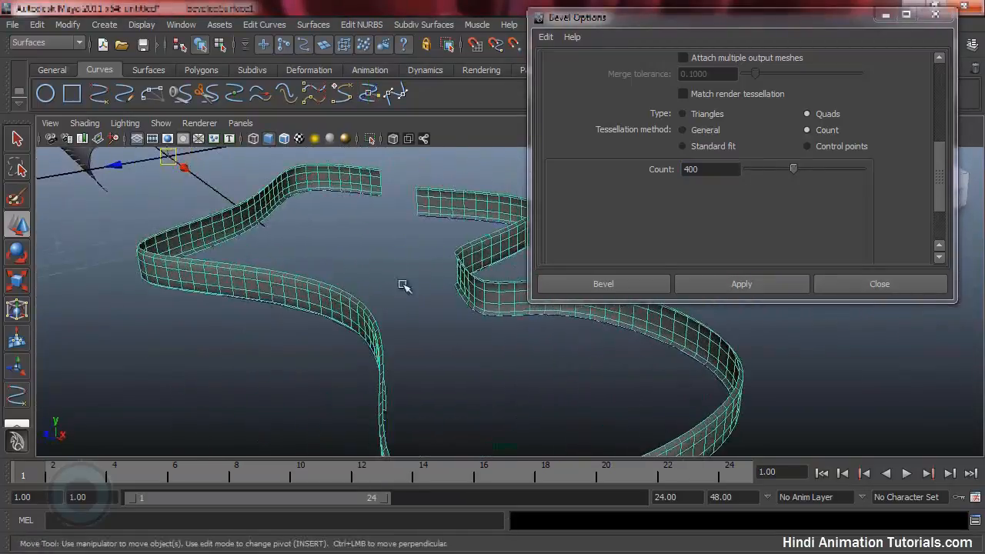
click(405, 285)
alt+drag(407, 294, 500, 305)
alt+drag(474, 372, 545, 360)
click(913, 286)
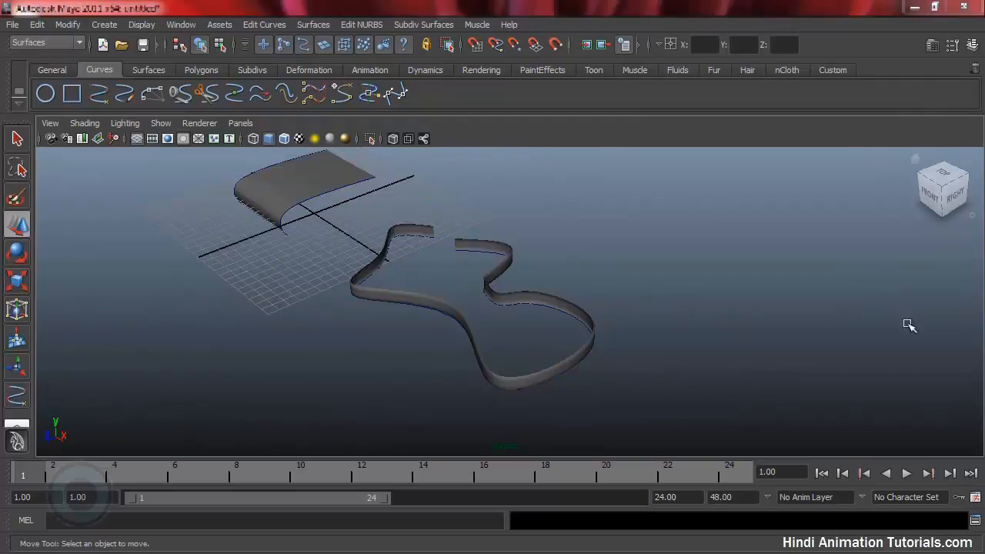
Look over the bevelled outline and the lofted surface in perspective, and bring up an empty grid area in the top view
alt+drag(462, 246, 485, 231)
alt+right_drag(634, 244, 531, 265)
alt+drag(531, 266, 584, 276)
alt+right_drag(583, 276, 525, 298)
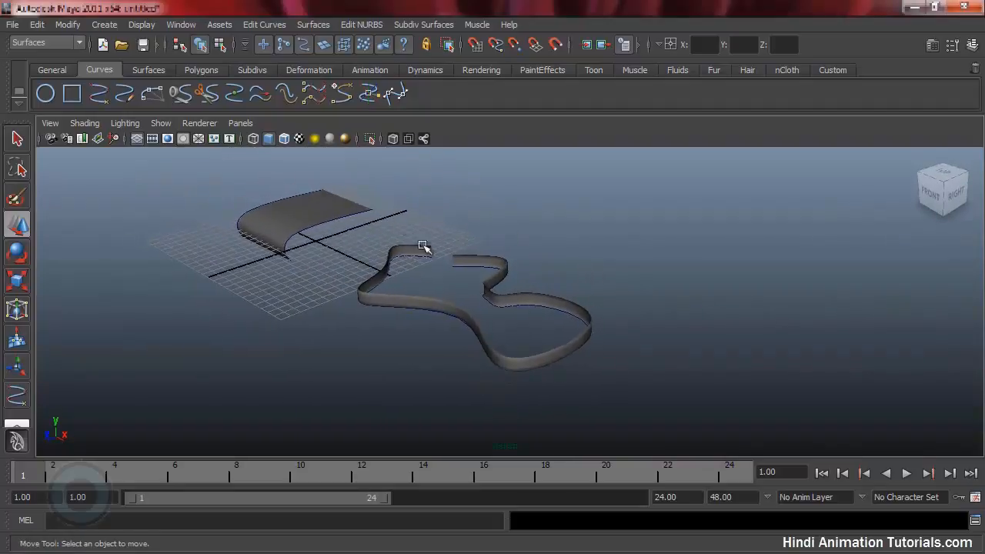
alt+middle_drag(419, 297, 454, 343)
alt+drag(514, 309, 506, 312)
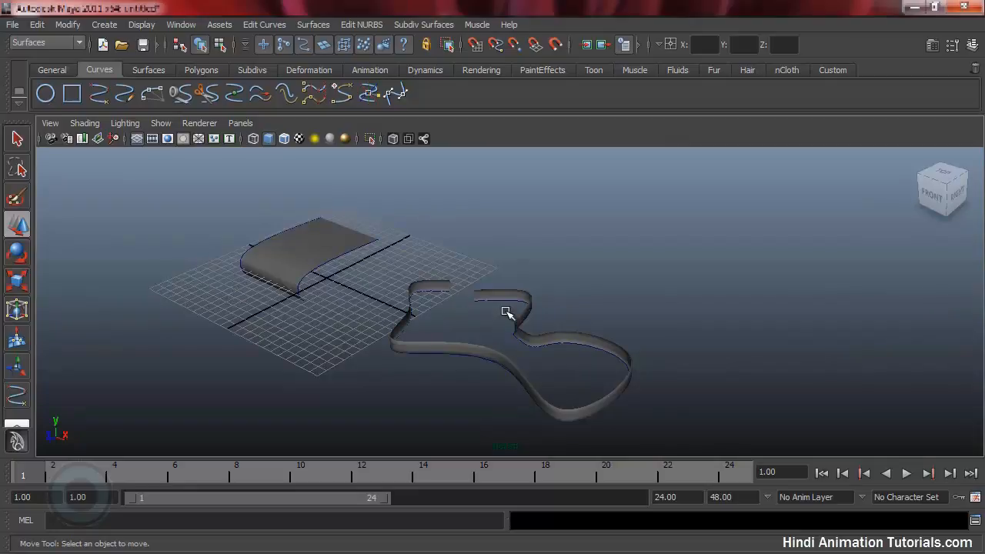
key(space)
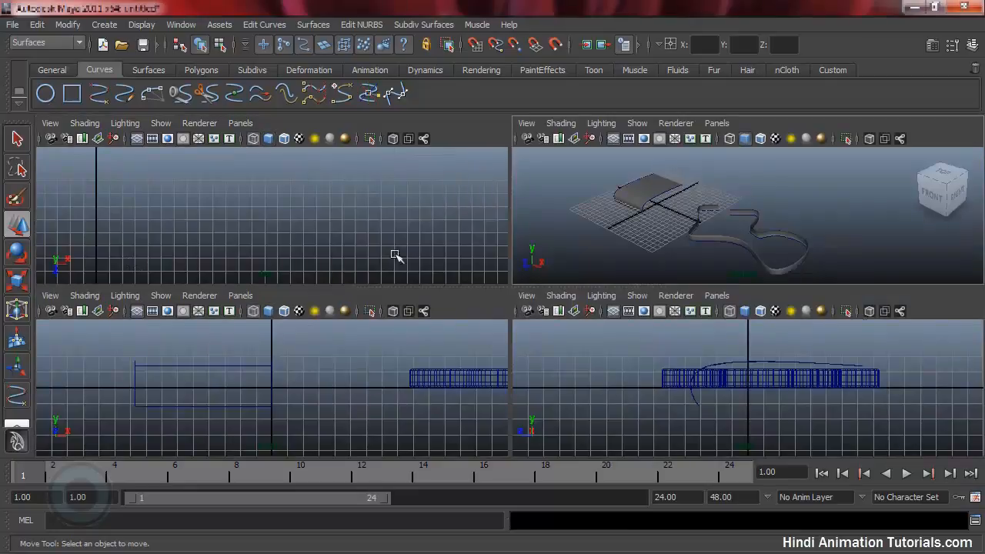
key(space)
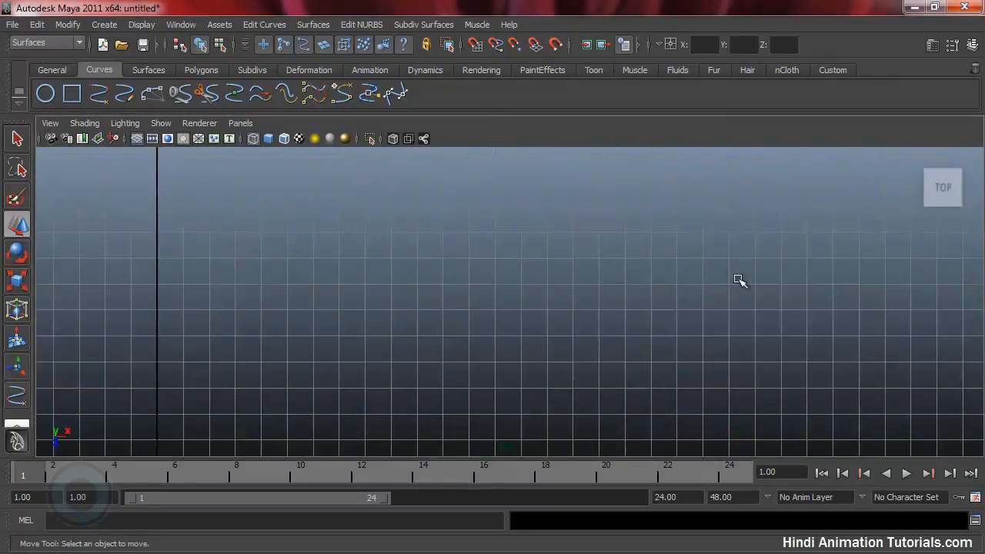
alt+right_drag(739, 280, 292, 273)
alt+right_drag(677, 327, 754, 308)
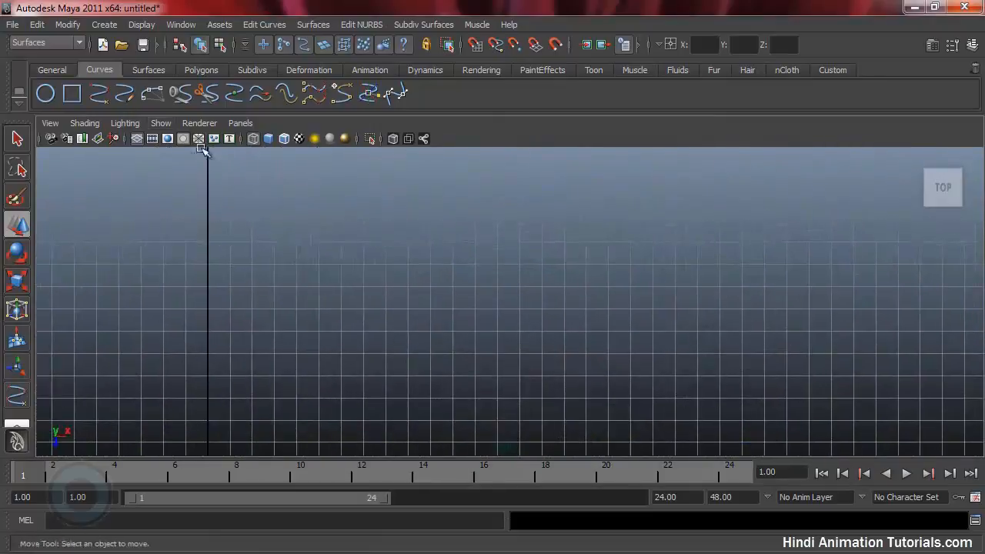
Draw an L-shaped, grid-snapped curve about 10 by 11 grid cells with the CV Curve Tool at degree 1 Linear, in the empty area of the top view
click(104, 24)
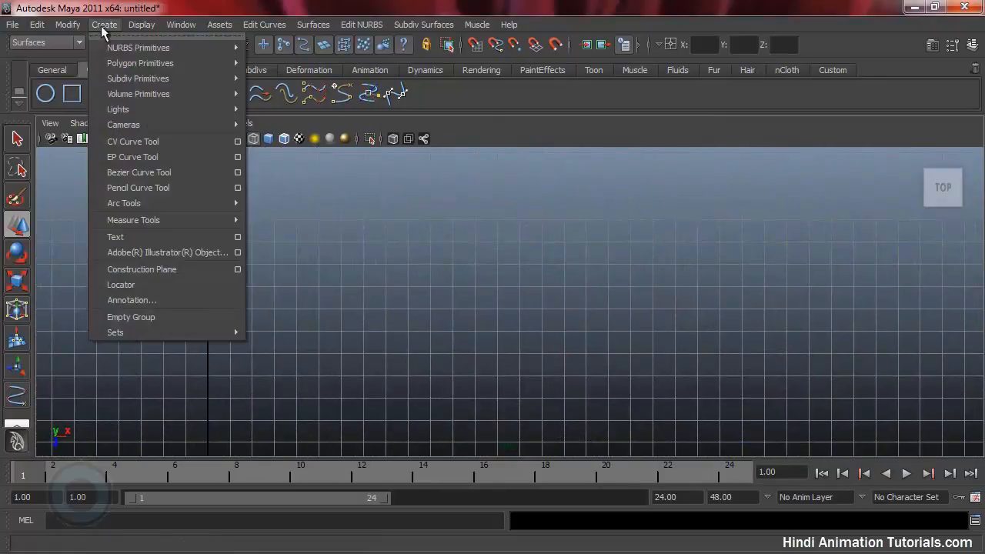
click(133, 143)
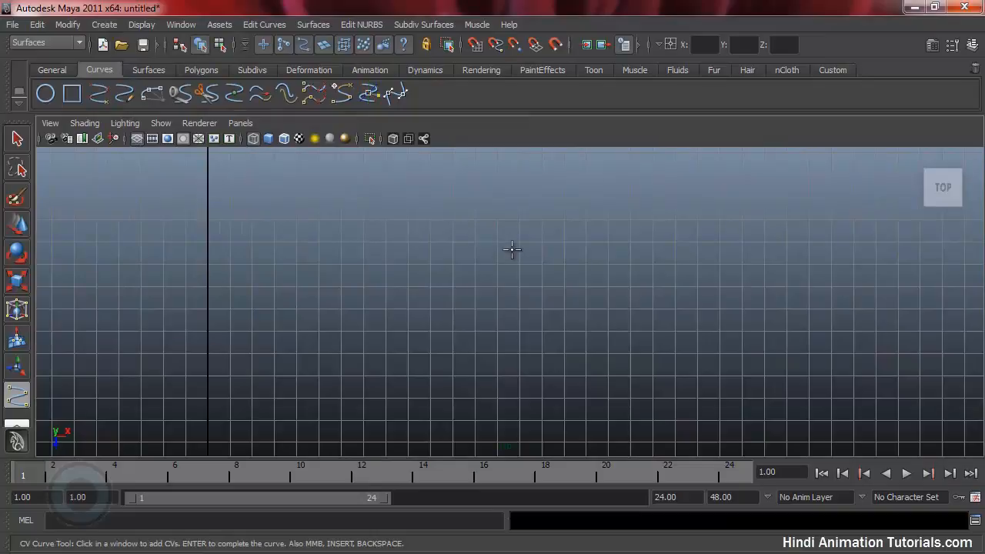
click(952, 46)
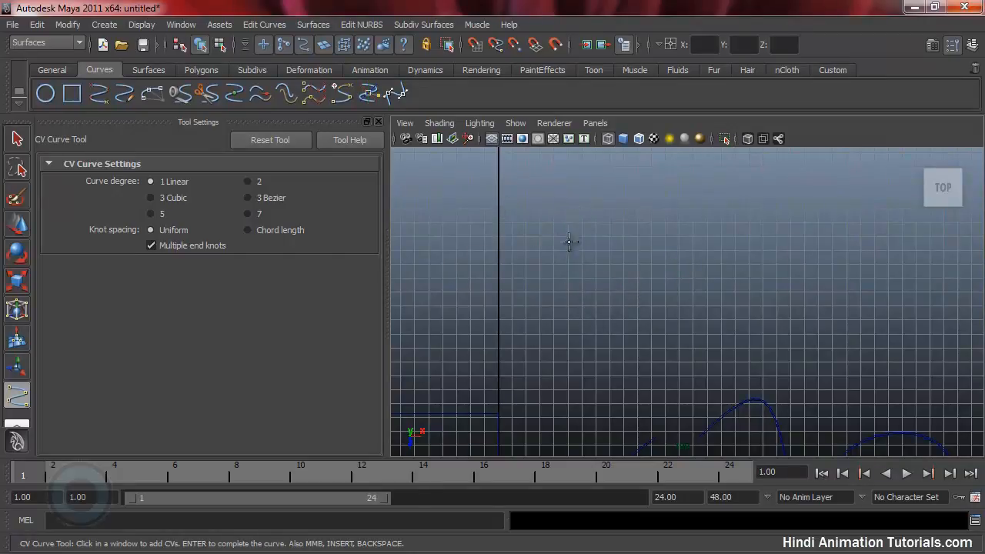
alt+middle_drag(571, 242, 548, 264)
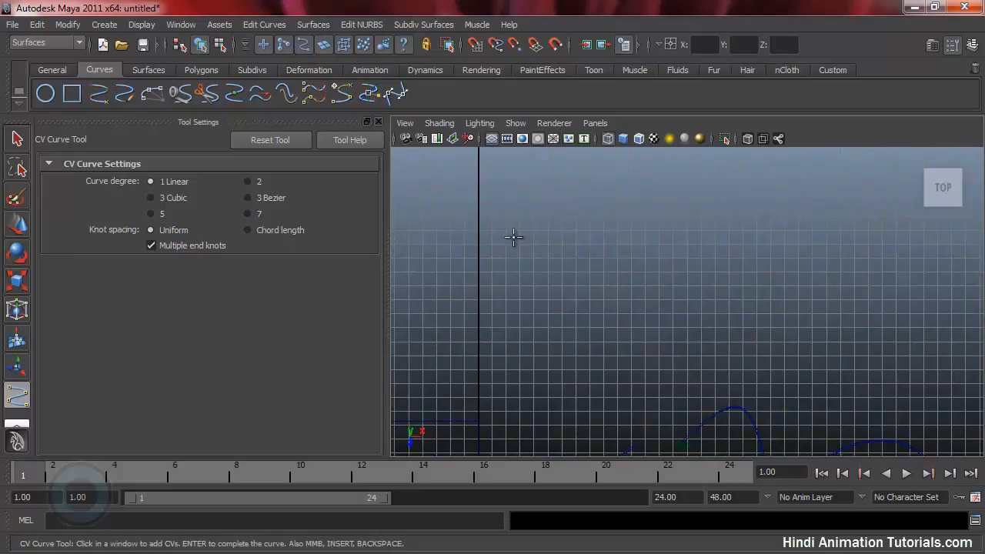
key(x)
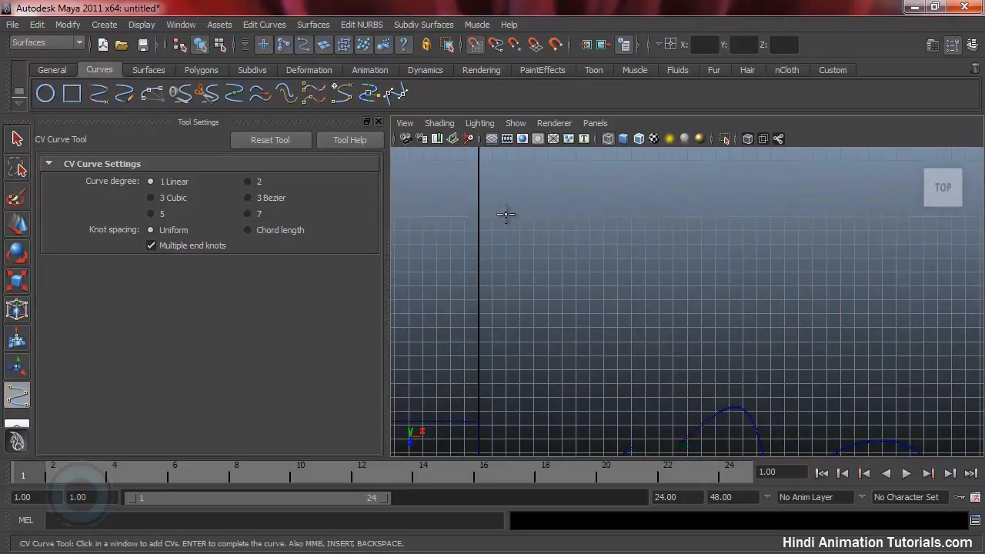
click(505, 217)
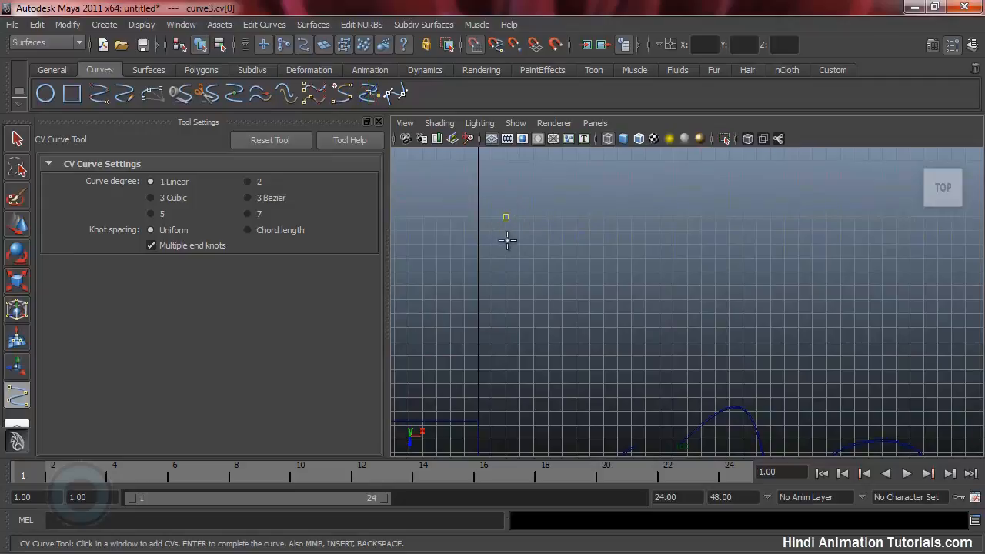
click(646, 217)
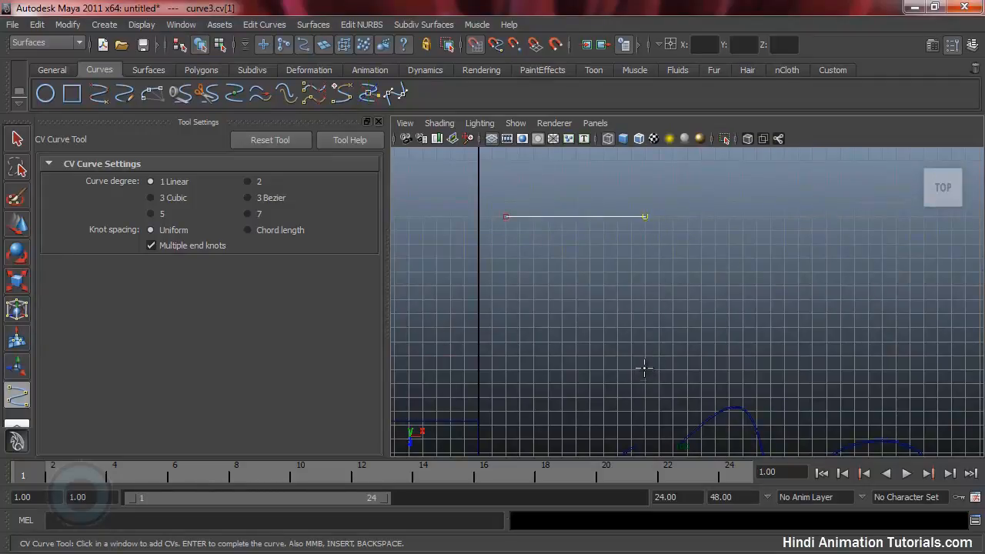
click(645, 369)
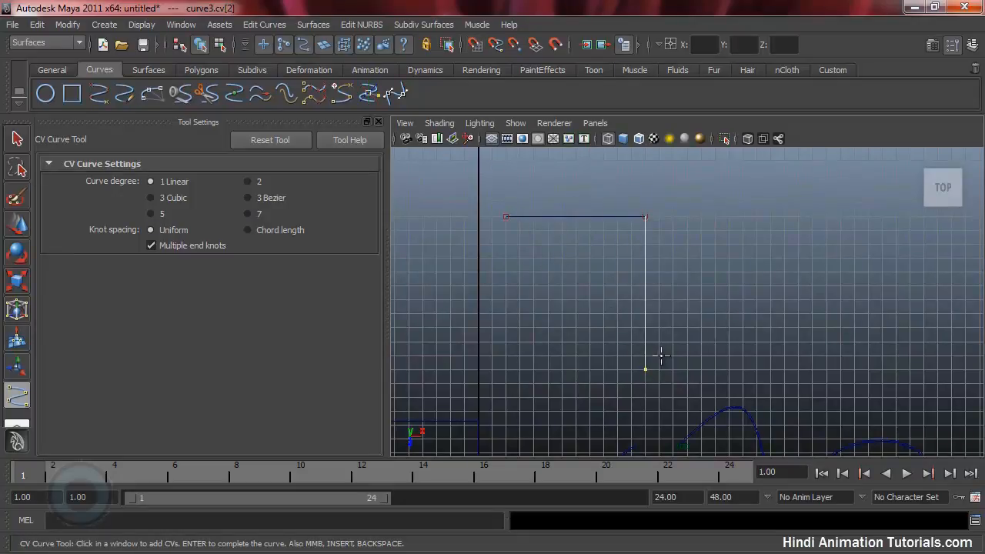
key(w)
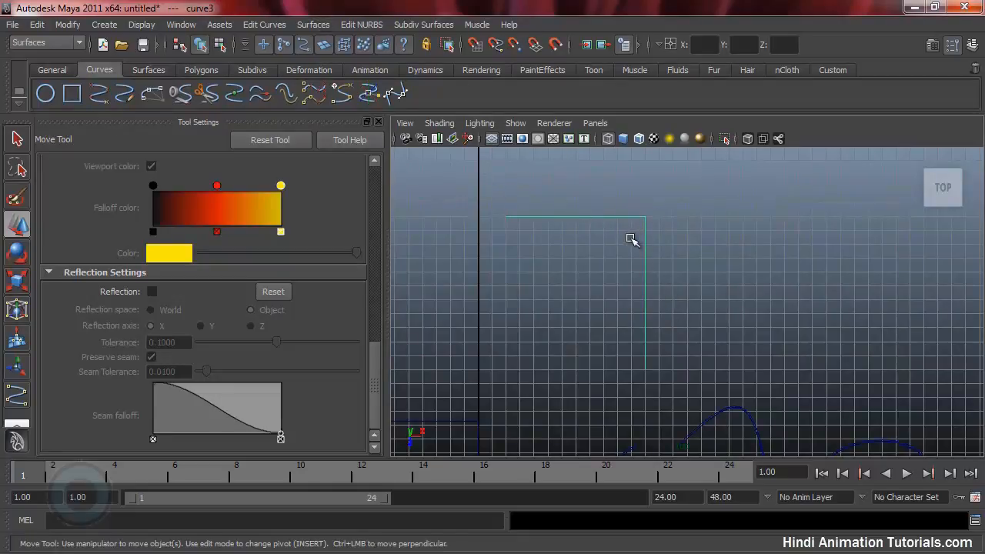
Reset the Curve Fillet options and apply a circular fillet with radius 1.0000 and Trim off to the L-shaped curve's corner
click(264, 24)
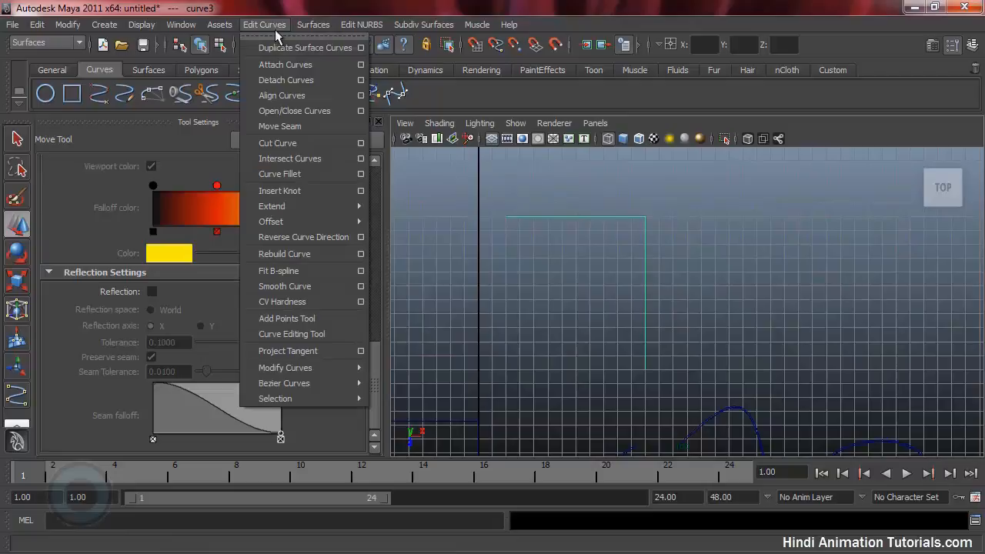
click(362, 175)
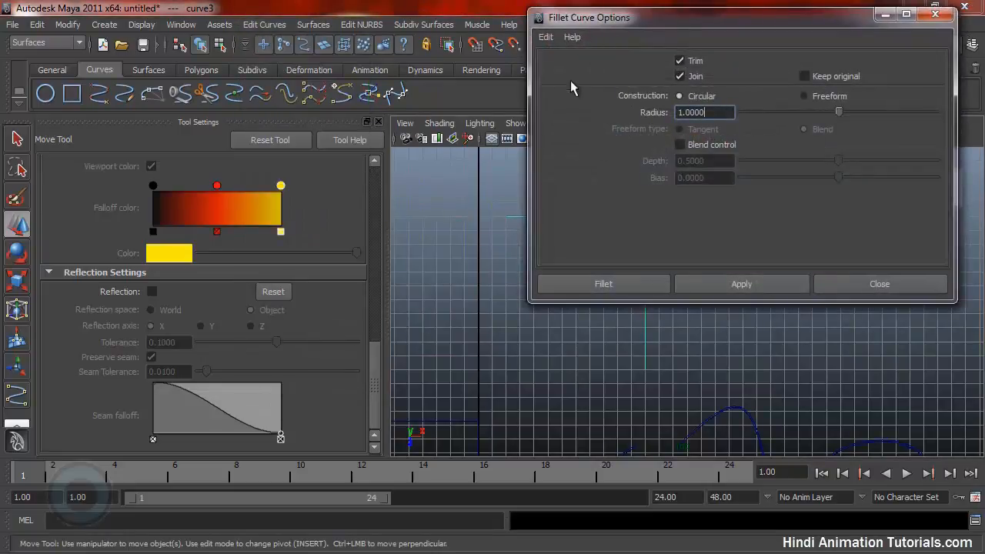
click(545, 37)
click(570, 67)
drag(693, 19, 177, 92)
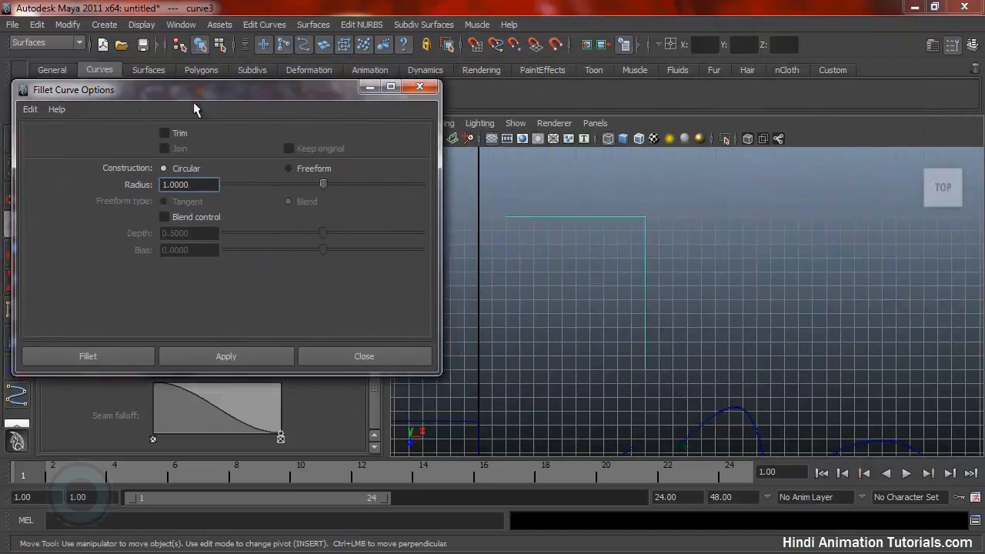
click(30, 108)
click(62, 142)
mouse_move(297, 80)
mouse_down()
mouse_move(291, 98)
mouse_move(307, 74)
mouse_up()
click(261, 351)
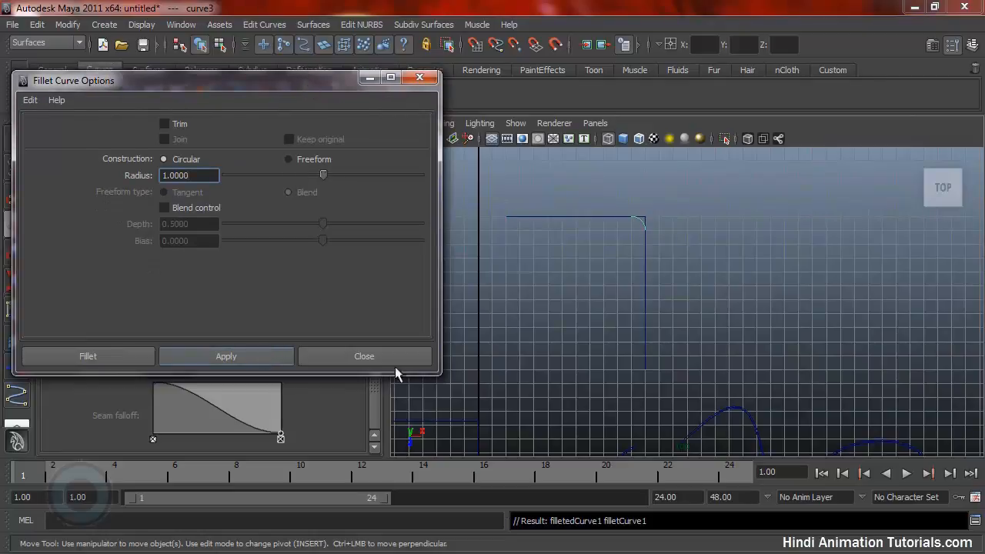
Undo the untrimmed corner fillet and fillet the L-shaped curve again with Trim and Join on at radius 1.0000
click(587, 219)
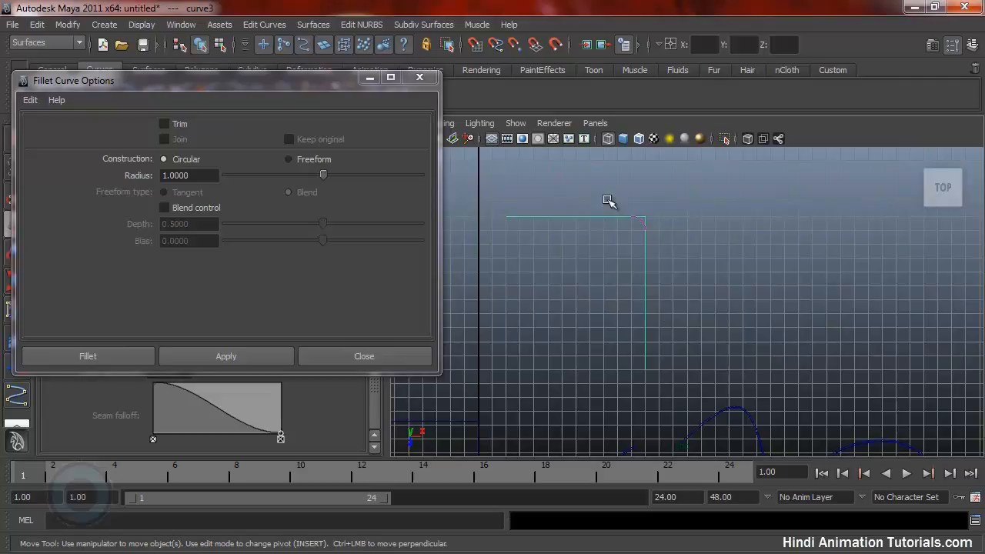
alt+middle_drag(631, 279, 635, 294)
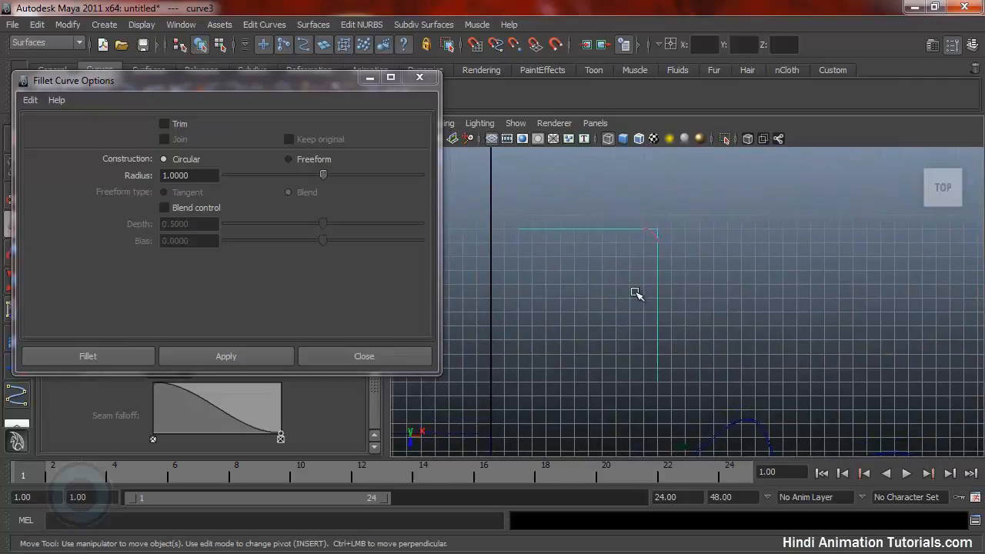
key(ctrl+z)
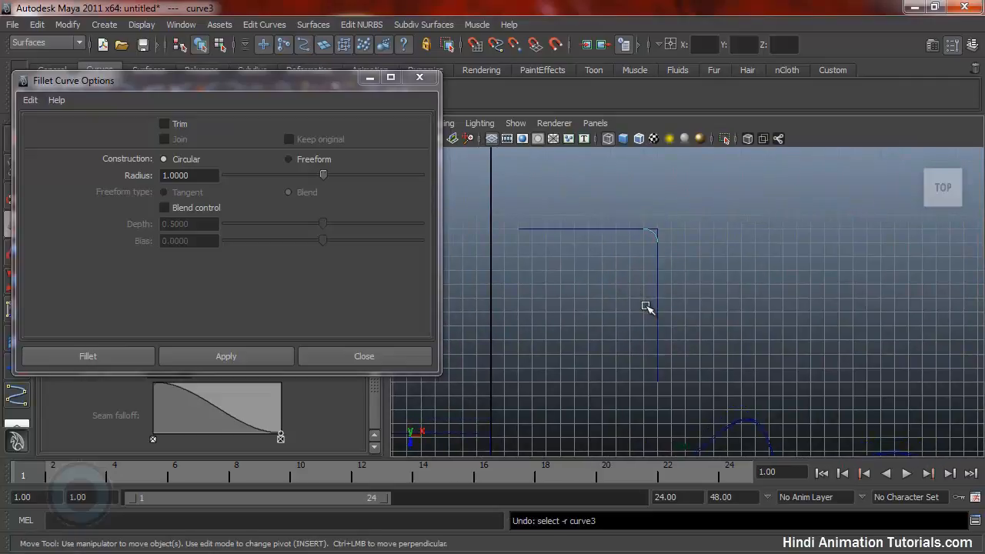
key(ctrl+z)
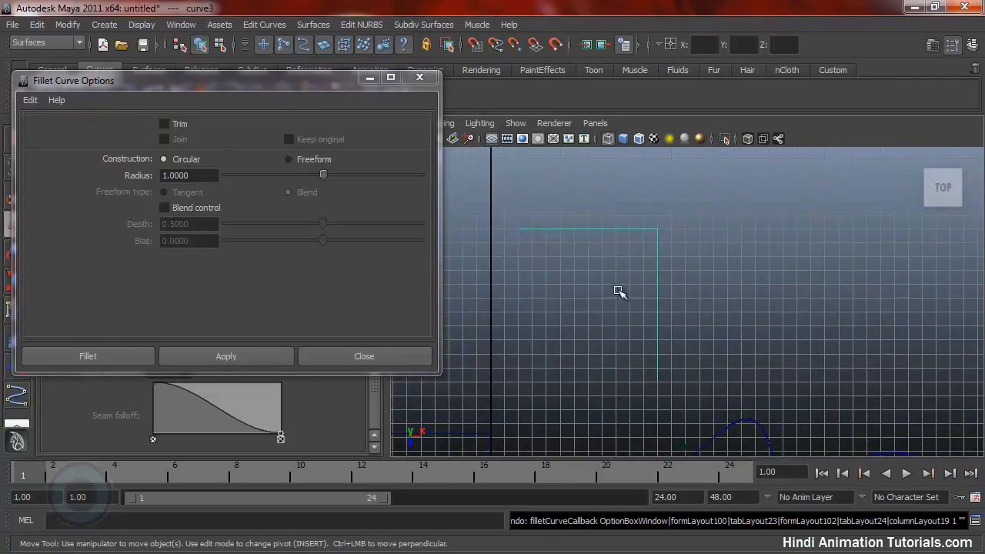
mouse_move(648, 313)
alt+middle_down()
mouse_move(653, 300)
mouse_move(634, 306)
alt+middle_up()
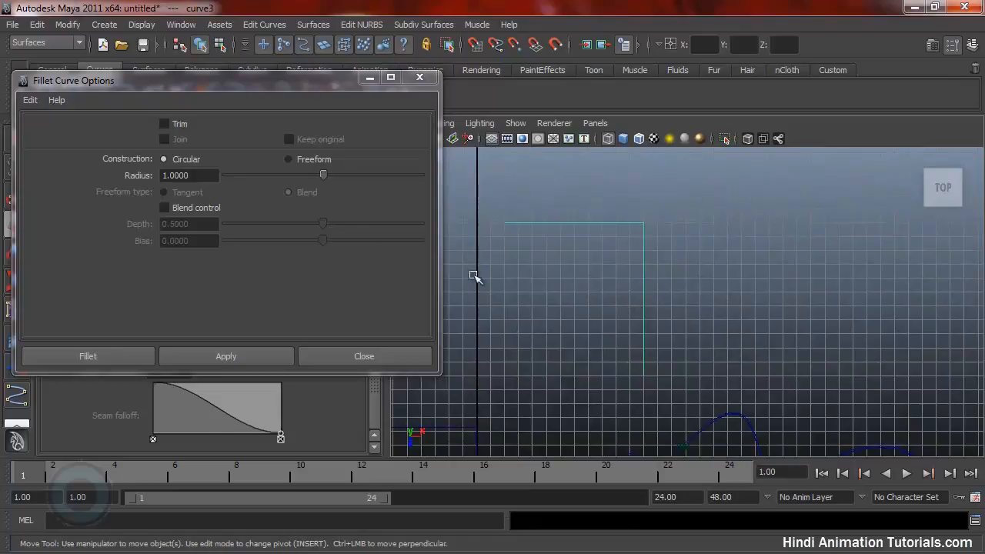
click(177, 125)
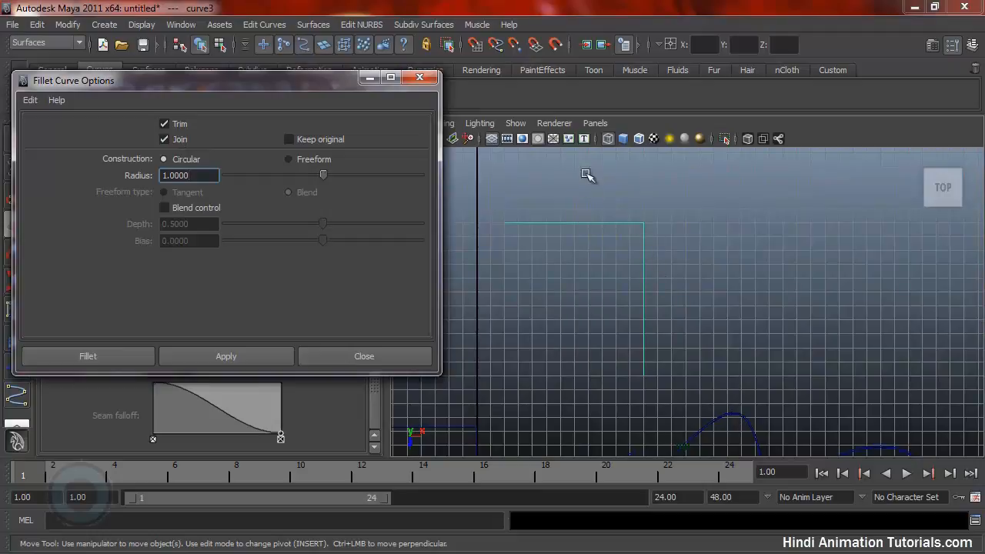
click(252, 355)
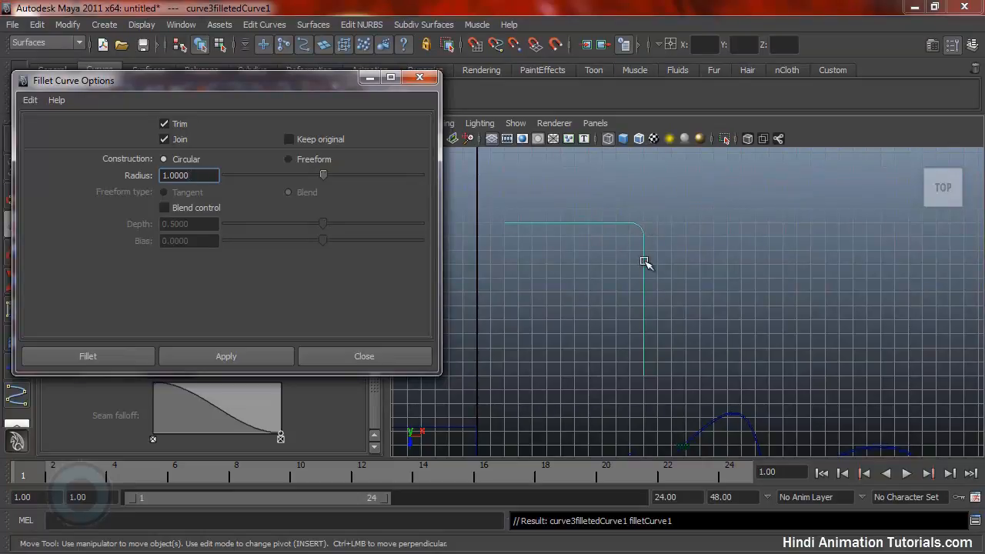
Replace the corner fillet with a trimmed and joined one of radius 4.0000, and close the Fillet Curve options
double_click(176, 176)
key(Return)
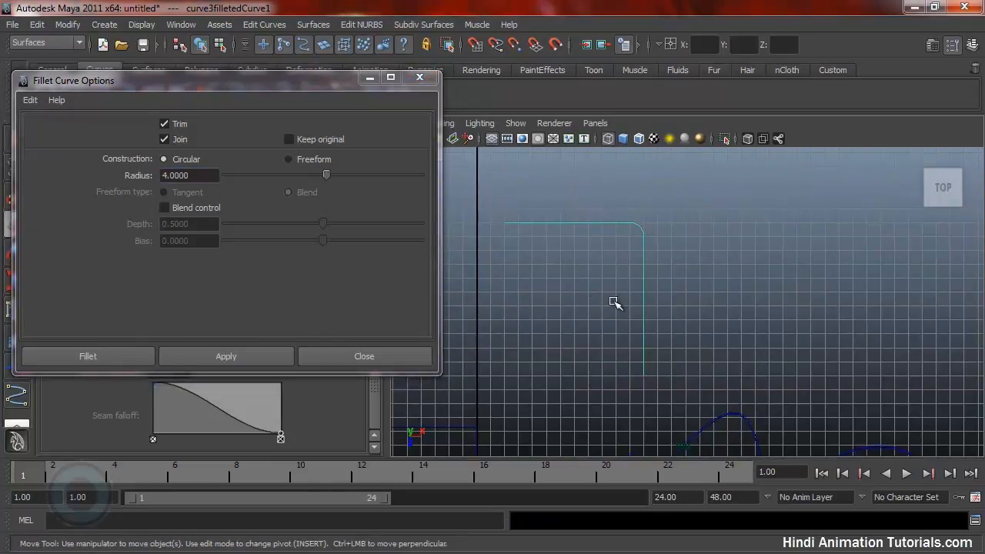
key(ctrl+z)
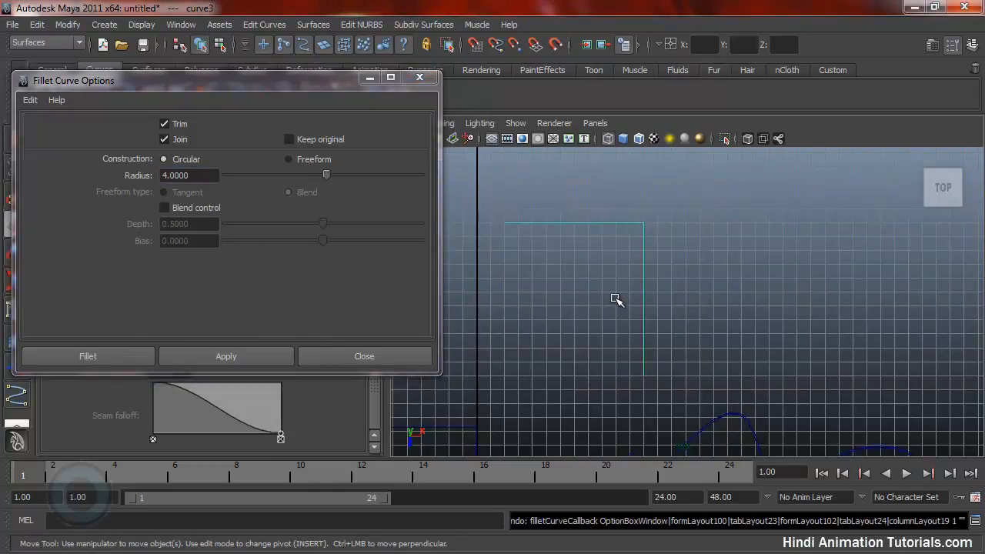
click(249, 357)
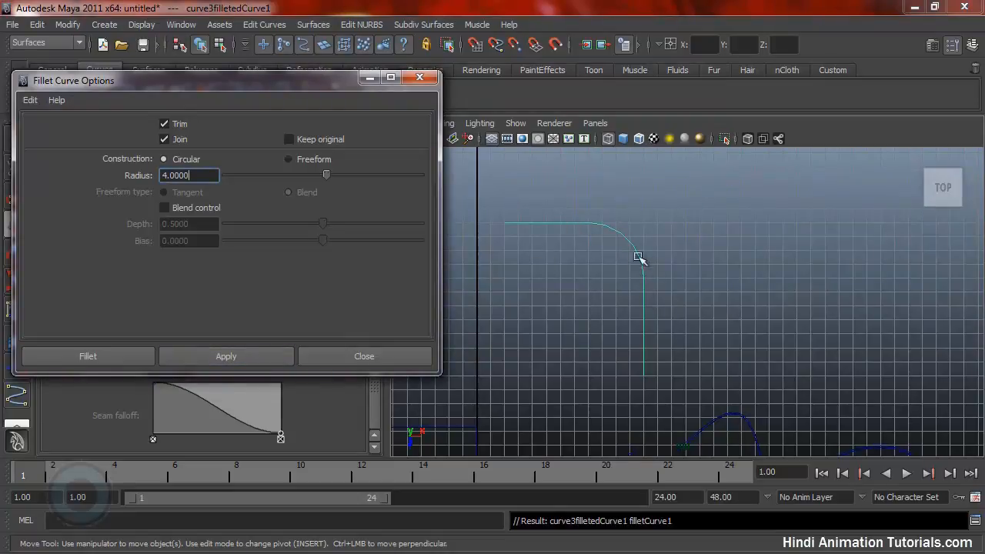
mouse_move(607, 306)
alt+mouse_down()
mouse_move(605, 319)
mouse_move(616, 317)
alt+mouse_up()
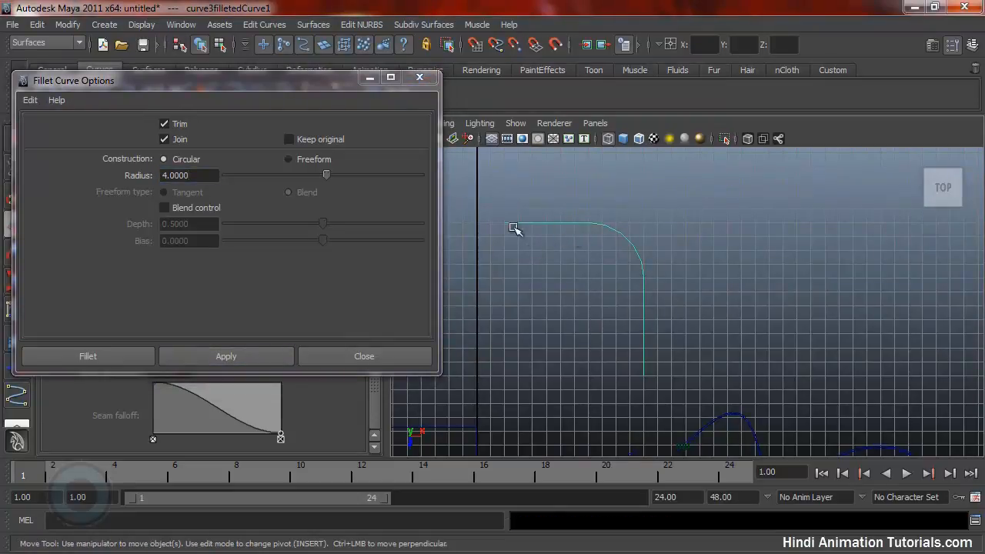
click(365, 356)
Draw a NURBS circle about 2 grid cells across in the empty area beside the filleted curve and scale it down slightly
alt+right_drag(746, 315, 566, 298)
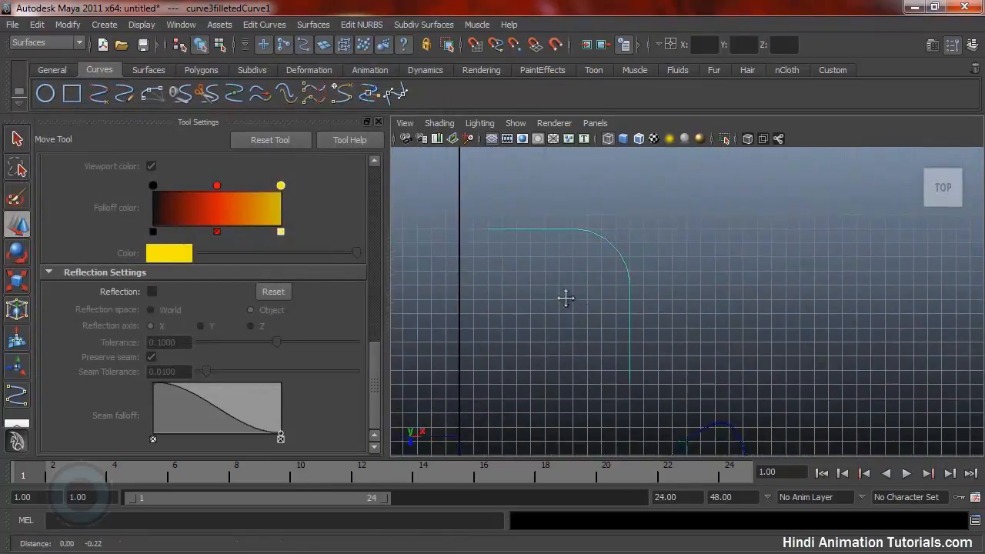
alt+middle_drag(566, 298, 571, 296)
alt+right_drag(703, 280, 568, 291)
alt+middle_drag(566, 298, 570, 286)
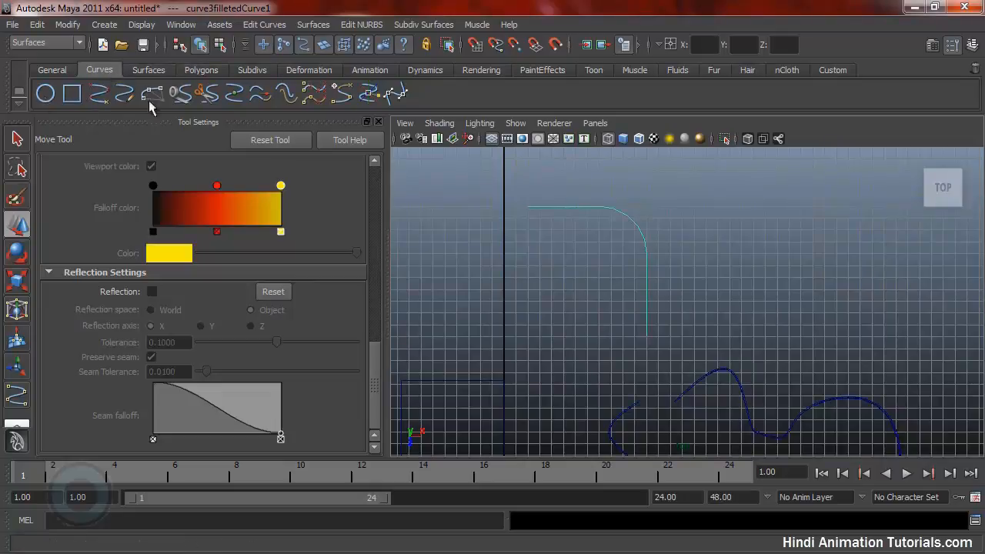
click(44, 94)
drag(716, 219, 721, 219)
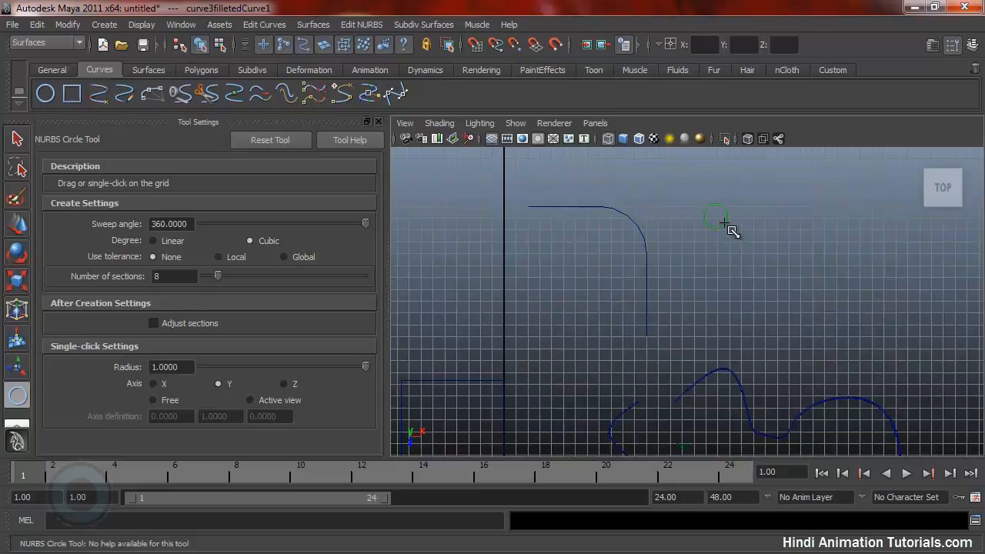
drag(727, 227, 728, 227)
key(w)
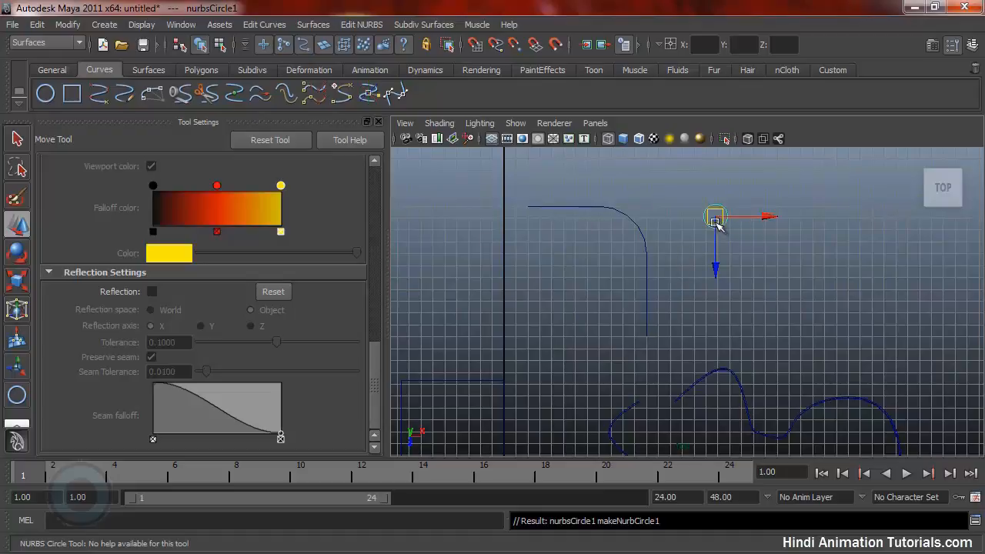
key(r)
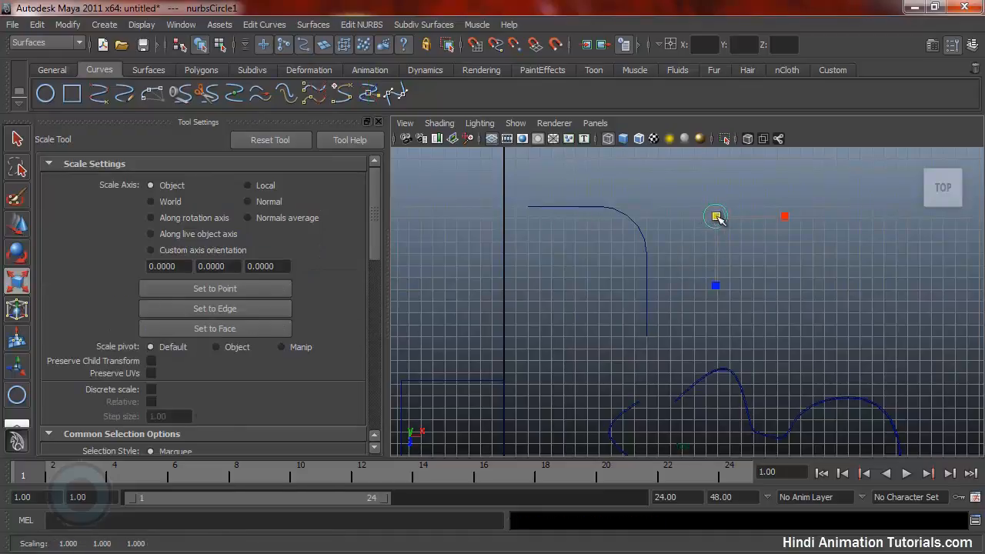
alt+right_drag(706, 328, 732, 323)
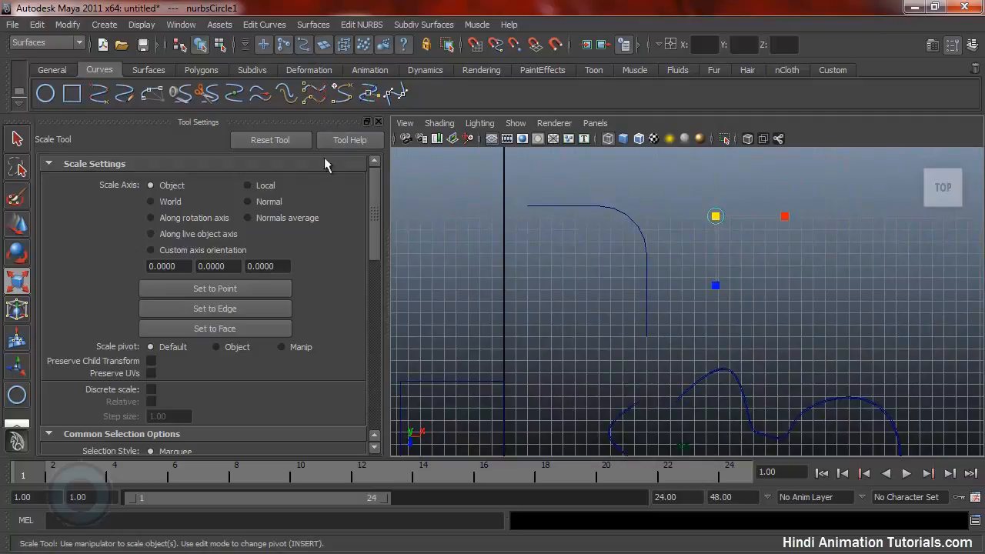
Close the tool settings and, in the perspective view, select the circle as profile followed by the filleted curve as path
click(378, 122)
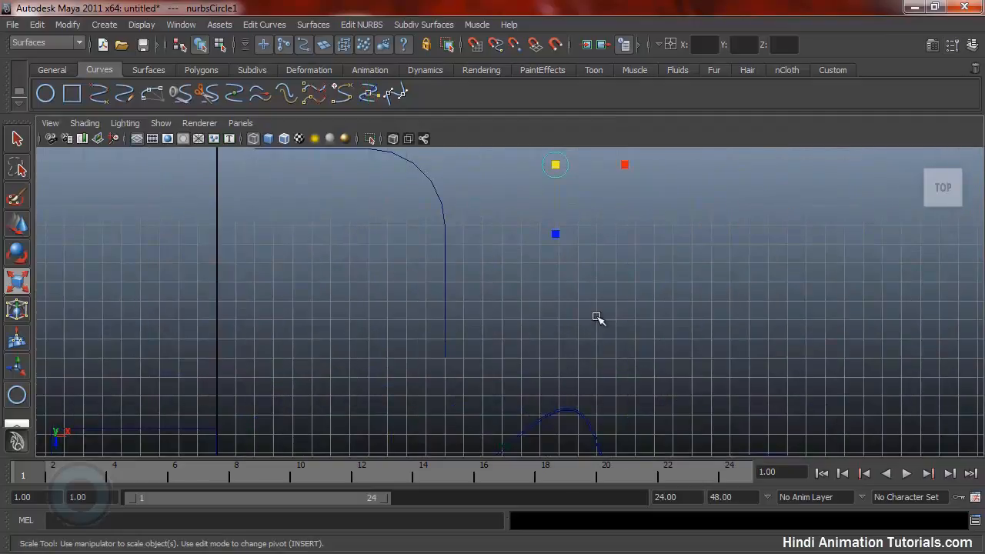
key(space)
key(space)
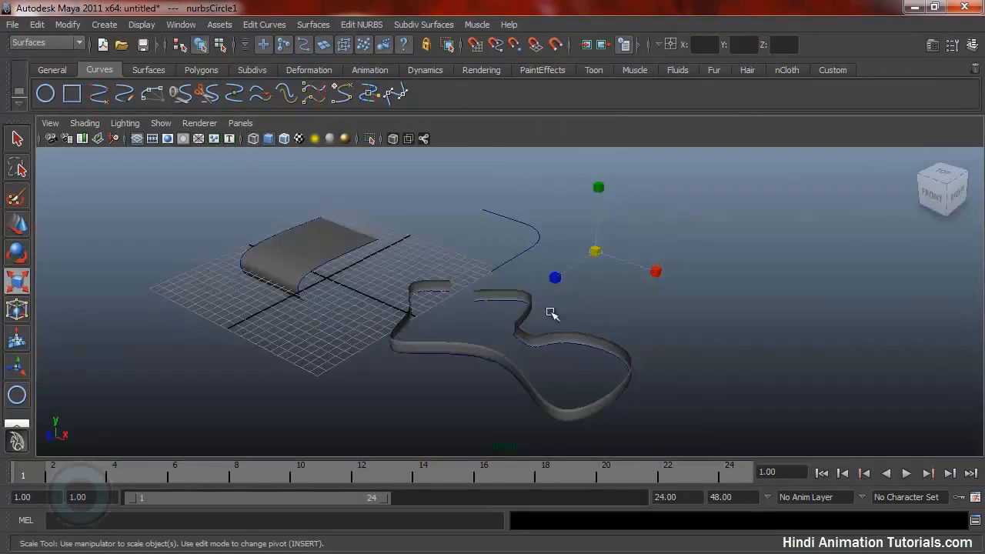
mouse_move(551, 313)
alt+mouse_down()
mouse_move(572, 305)
mouse_move(538, 306)
alt+mouse_up()
alt+drag(469, 270, 567, 346)
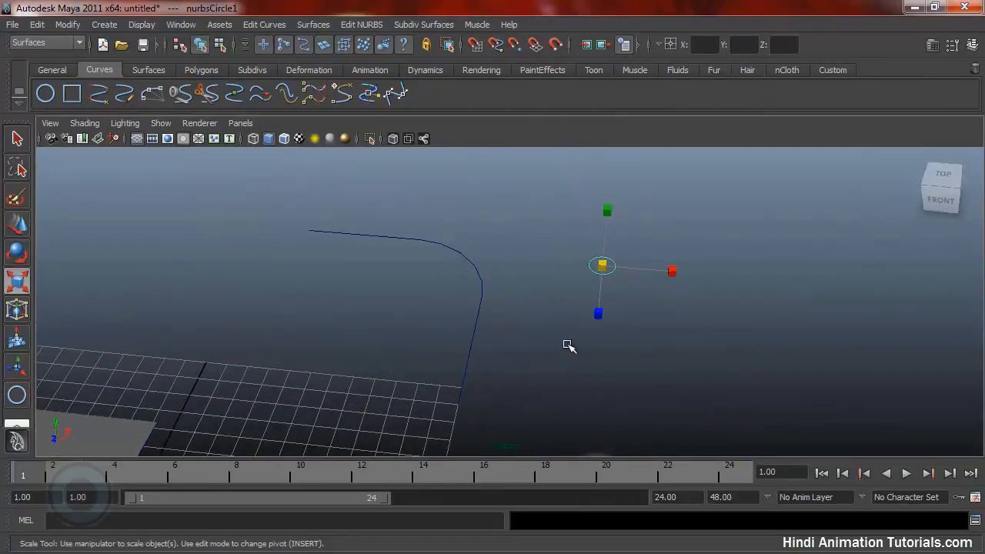
key(w)
click(601, 297)
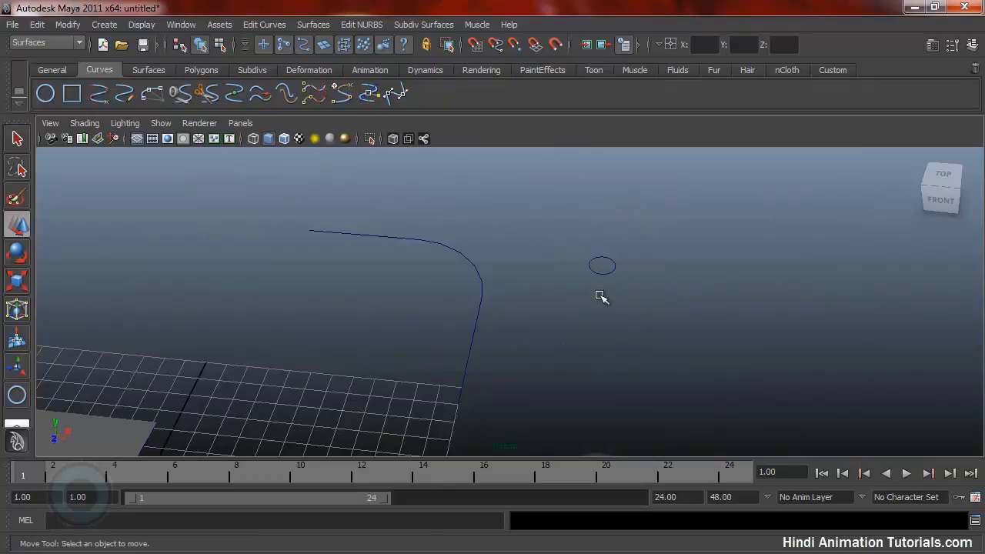
click(607, 271)
alt+drag(534, 378, 496, 346)
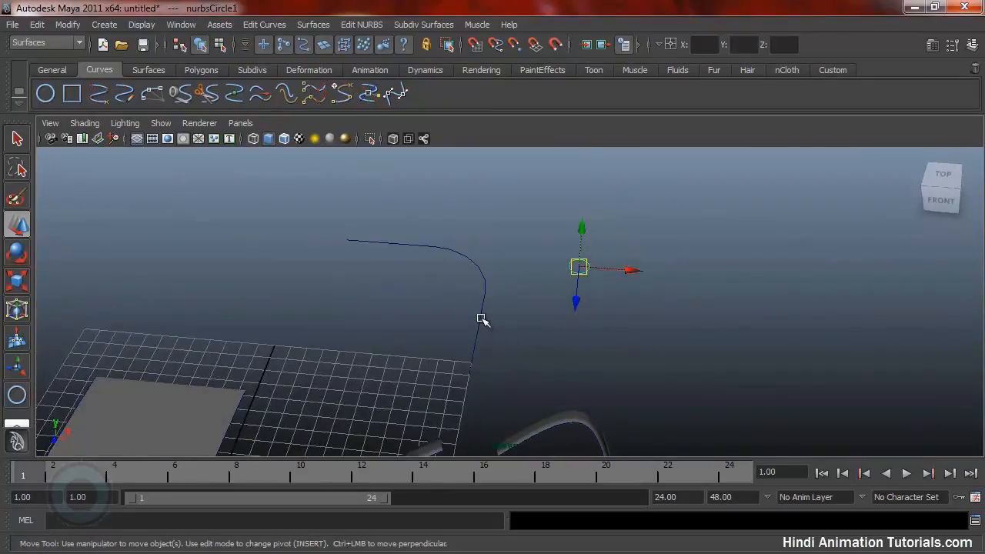
click(482, 318)
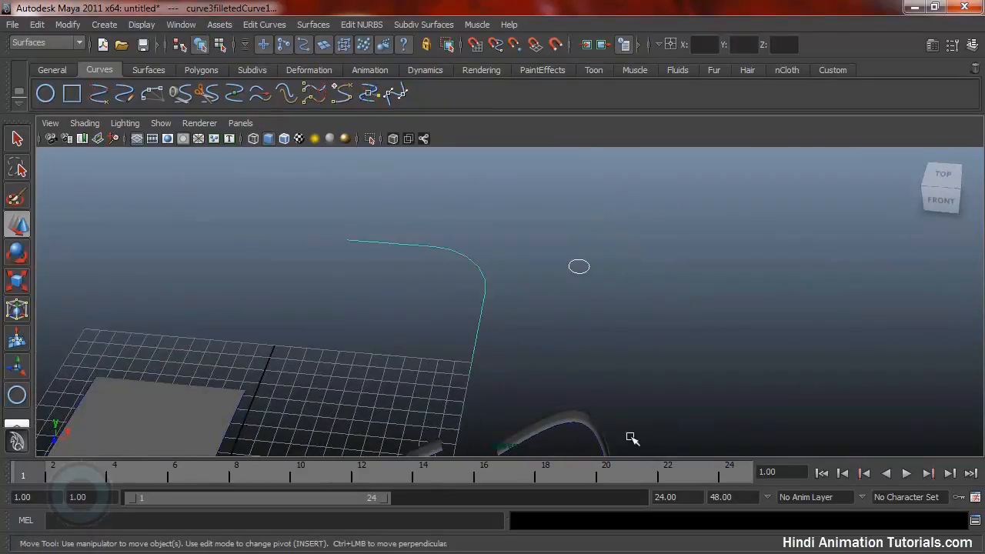
Open the Extrude options, reset them to their defaults and move the dialog clear of the two curves
click(312, 26)
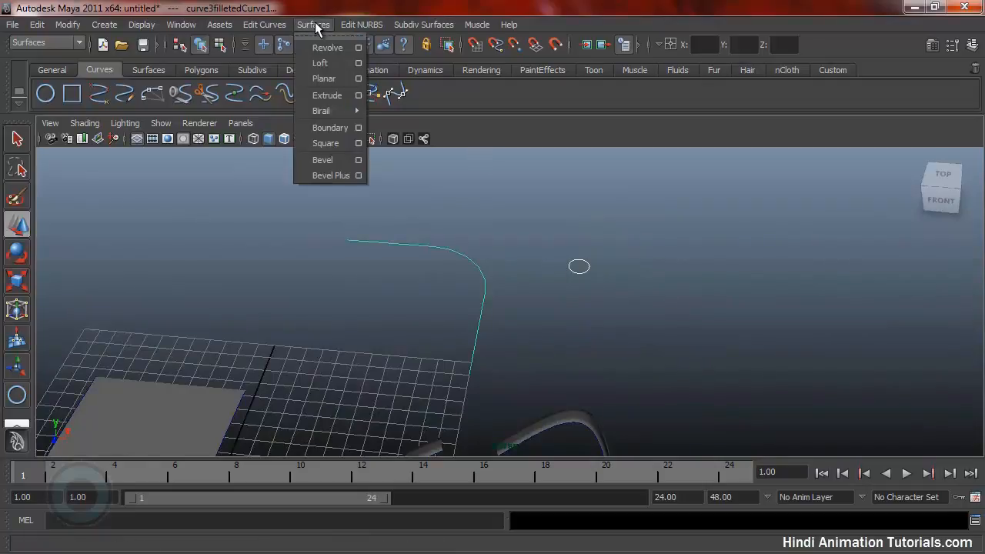
click(358, 95)
click(30, 100)
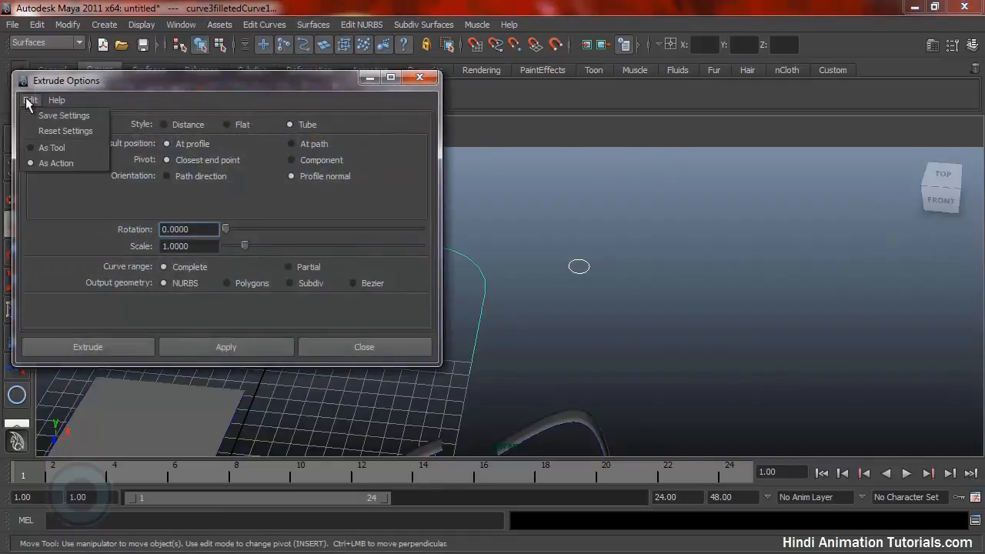
click(50, 129)
drag(316, 80, 945, 85)
drag(729, 90, 732, 87)
drag(733, 86, 755, 80)
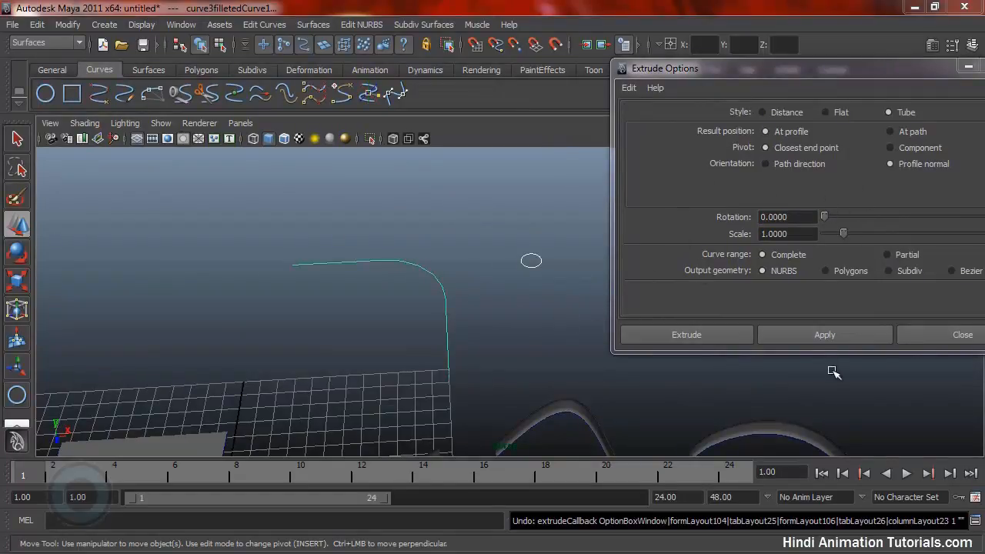
Try extruding the circle along the filleted curve with the reset Tube settings at the profile position, and undo the extrusion
click(629, 87)
click(658, 118)
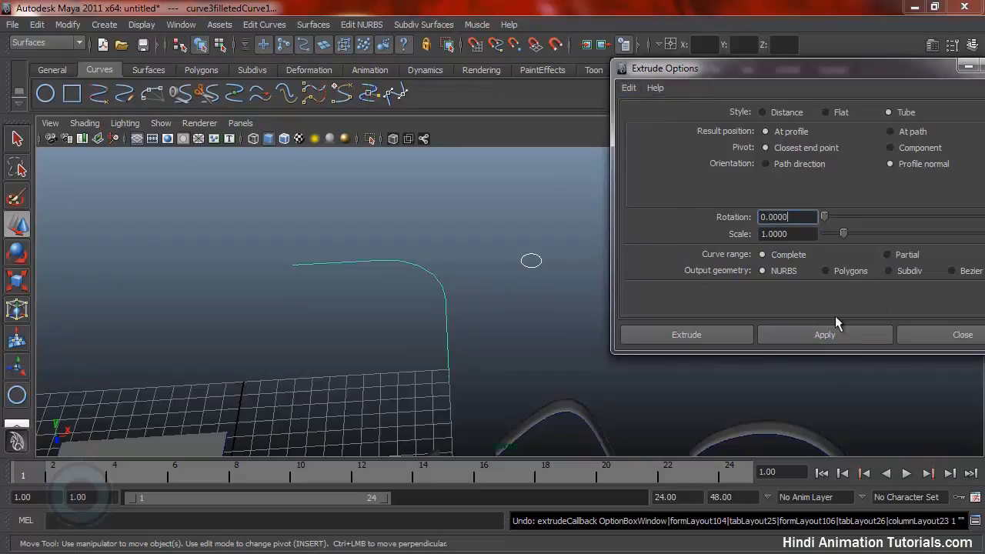
click(832, 329)
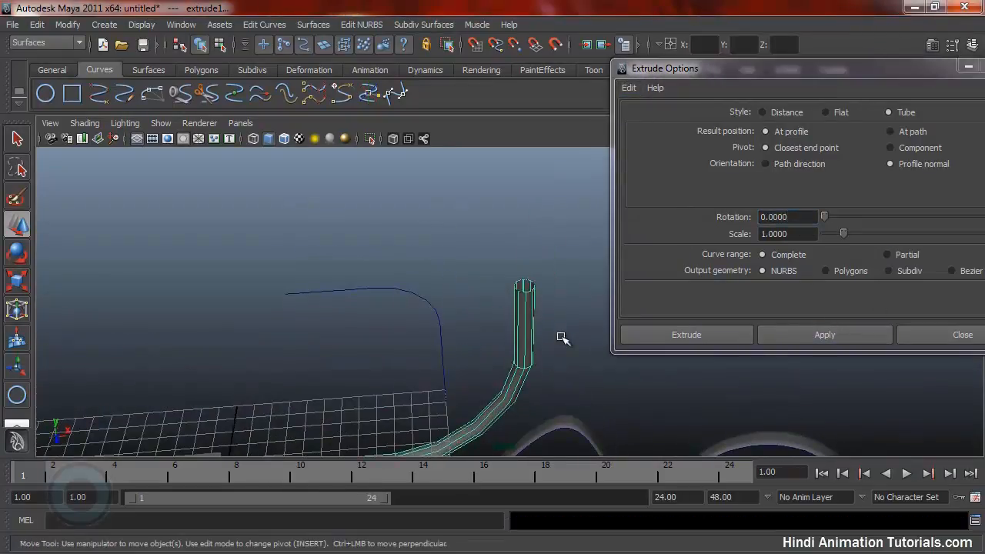
key(ctrl+z)
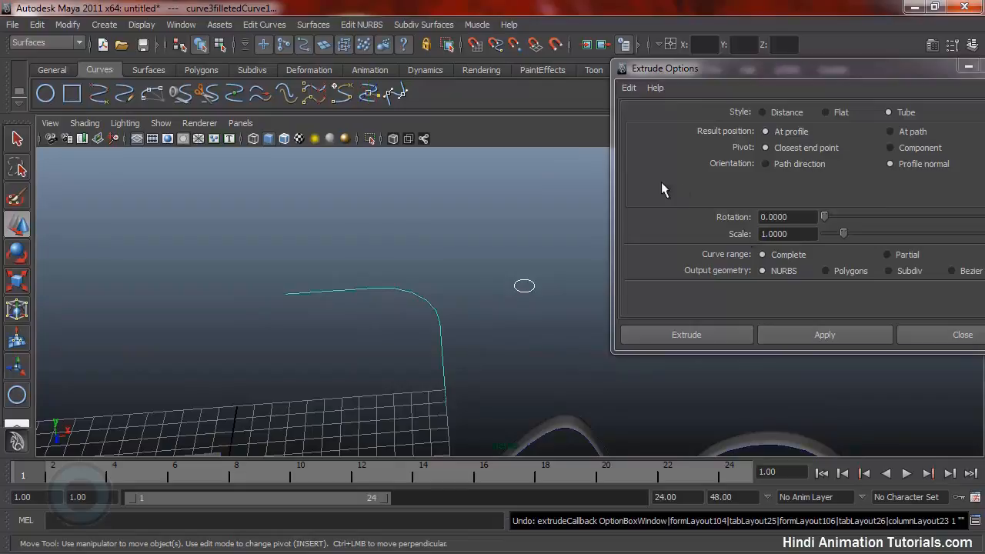
Extrude the circle along the filleted curve as a NURBS tube with result position At path and pivot Component
click(781, 135)
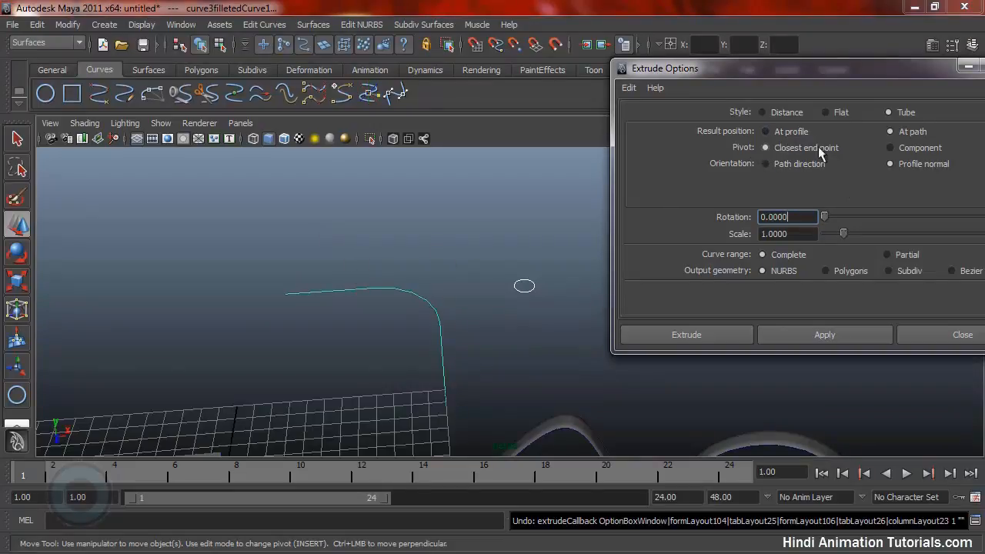
click(906, 151)
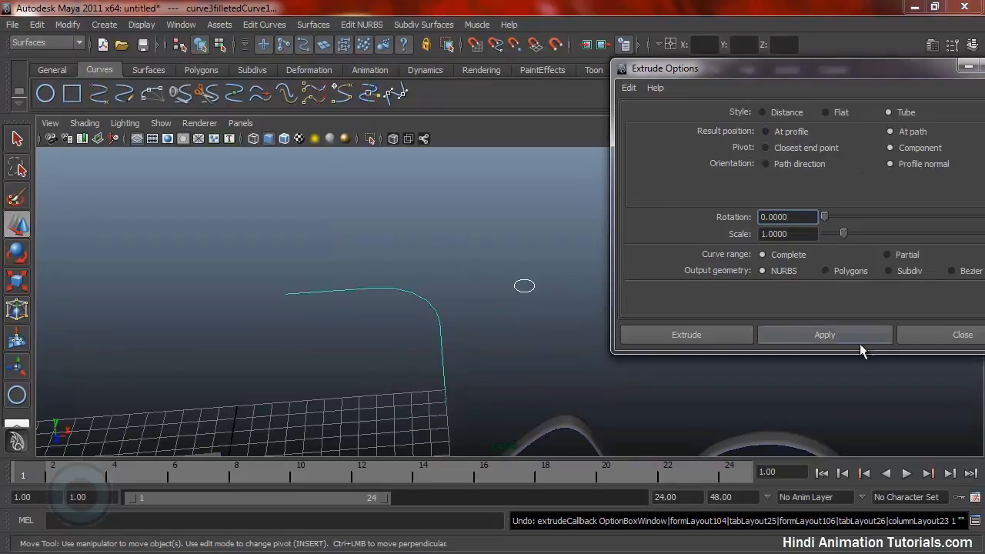
click(822, 337)
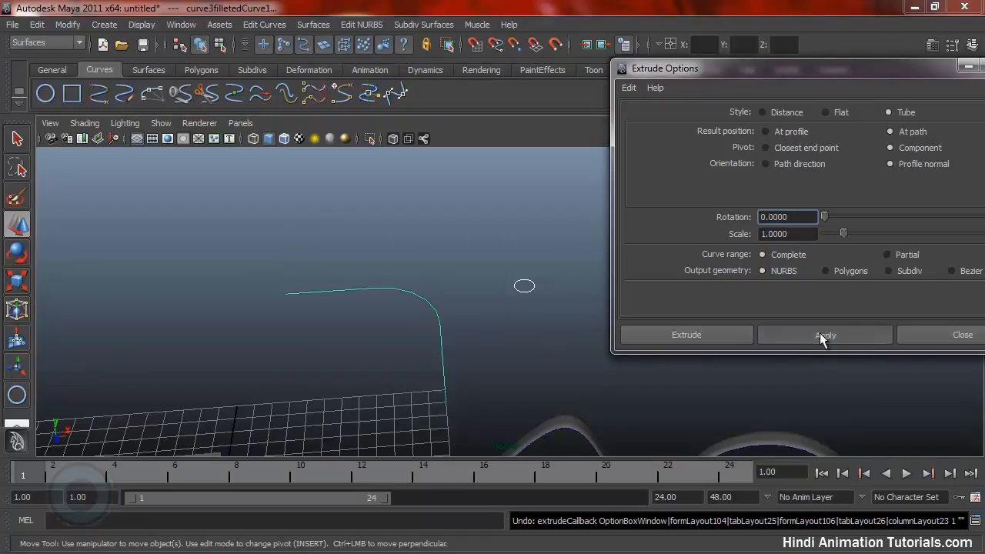
alt+drag(454, 337, 519, 300)
Select the tube's profile circle and scale it uniformly to about 1.006 to adjust the tube's thickness
click(485, 259)
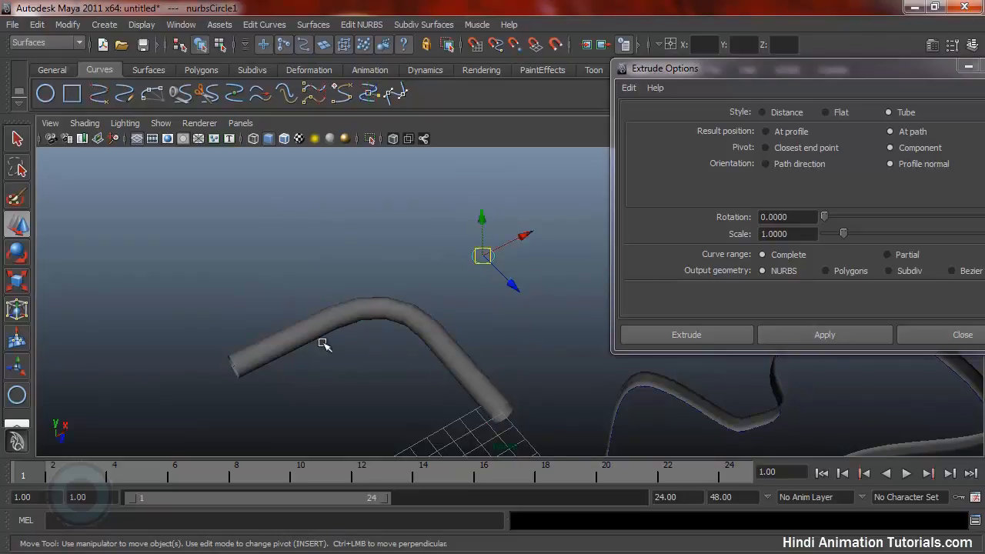
alt+drag(501, 353, 568, 356)
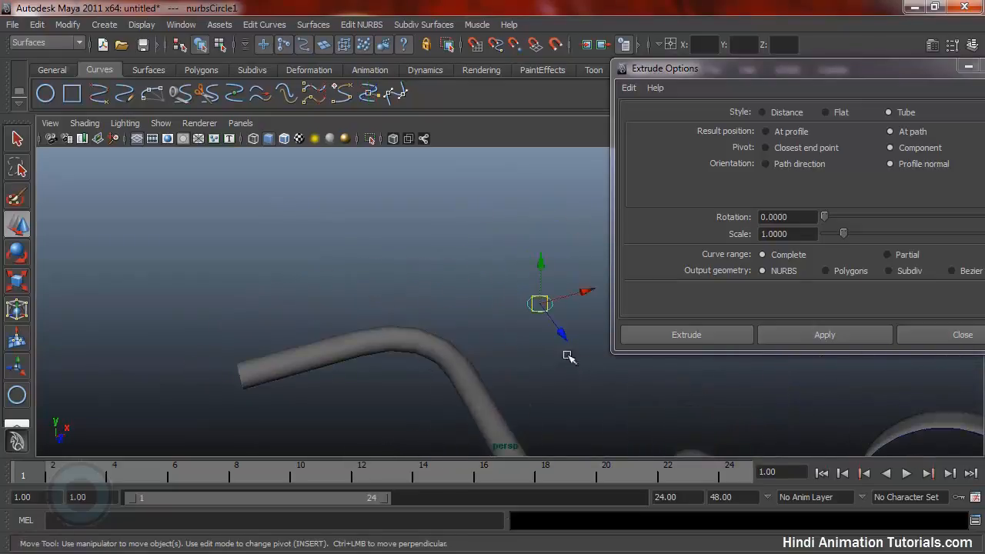
alt+right_drag(528, 392, 499, 314)
alt+middle_drag(500, 313, 470, 284)
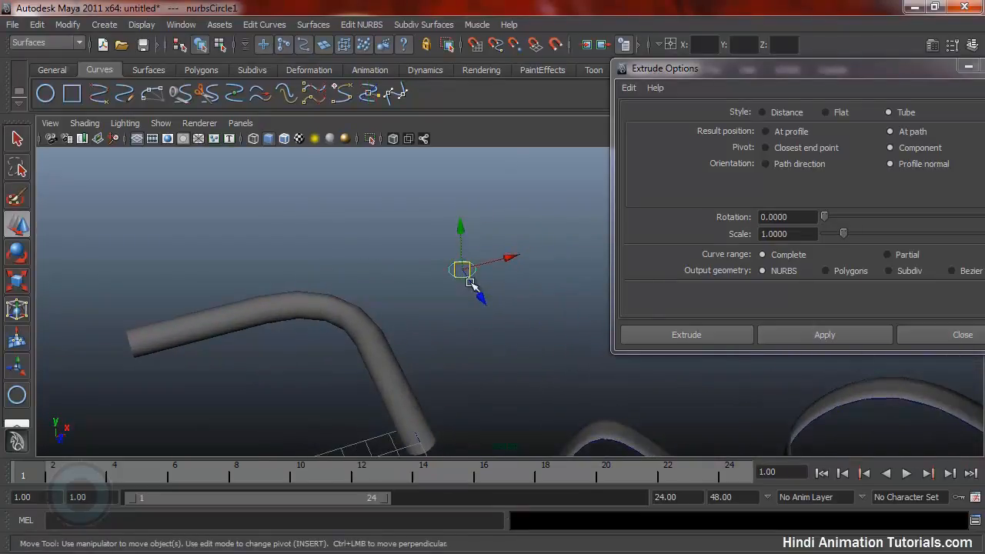
click(465, 282)
click(464, 273)
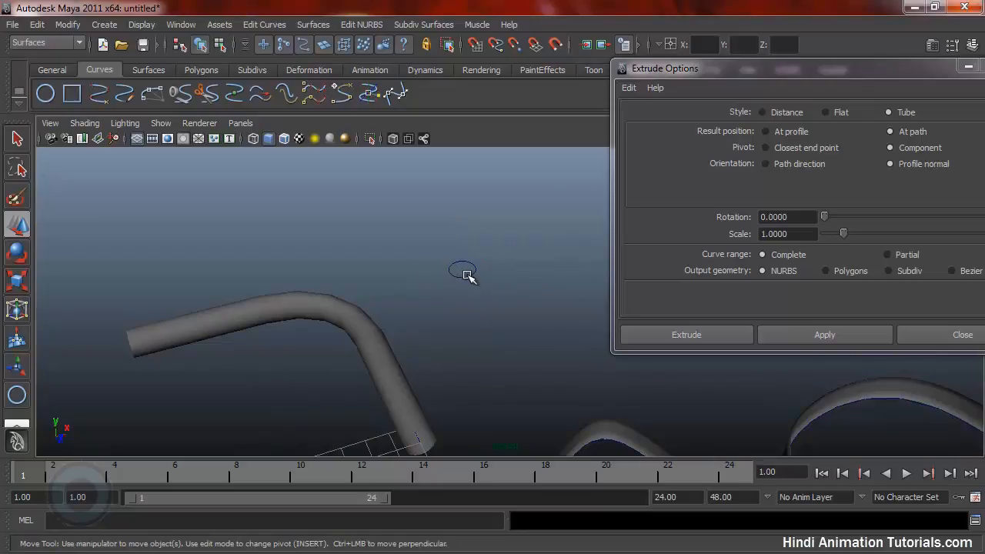
key(r)
mouse_move(464, 268)
alt+right_down()
mouse_move(485, 264)
mouse_move(445, 271)
alt+right_up()
alt+drag(445, 271, 473, 238)
alt+right_drag(473, 238, 571, 303)
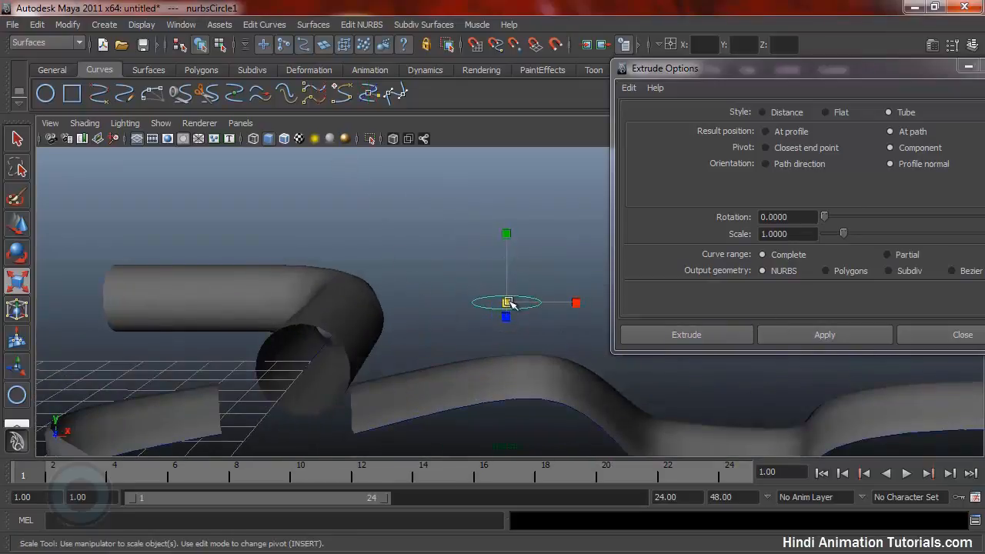
mouse_move(510, 304)
mouse_down()
mouse_move(523, 304)
mouse_move(505, 306)
mouse_up()
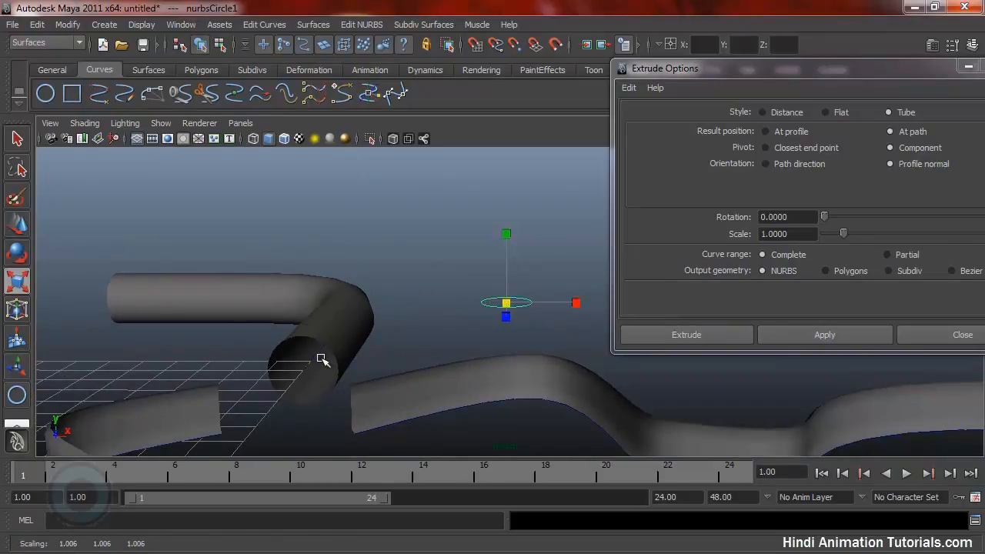
Display the edit points of the filleted path curve and move its front end point to reshape the tube's end
click(318, 358)
alt+drag(317, 365, 357, 385)
alt+middle_drag(370, 383, 601, 371)
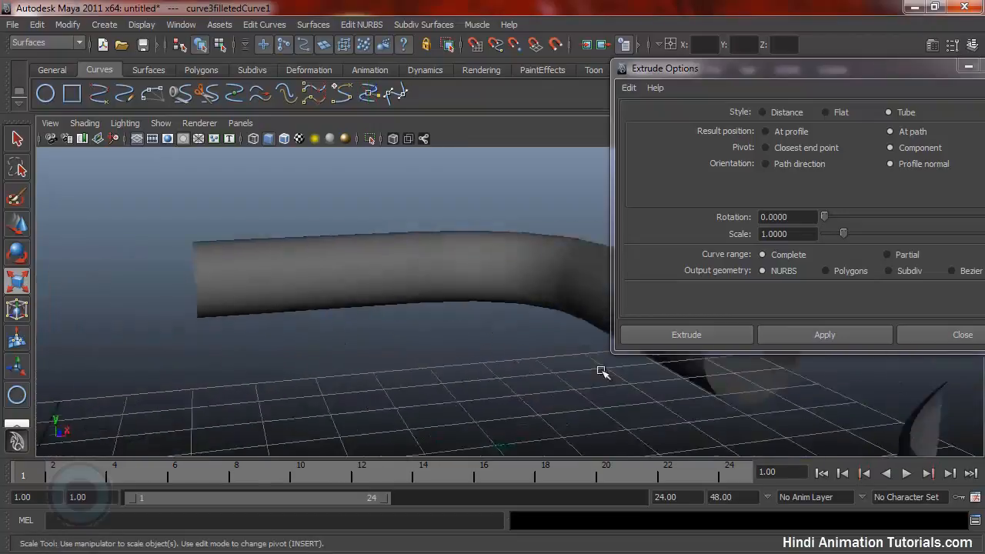
alt+drag(601, 371, 398, 288)
key(w)
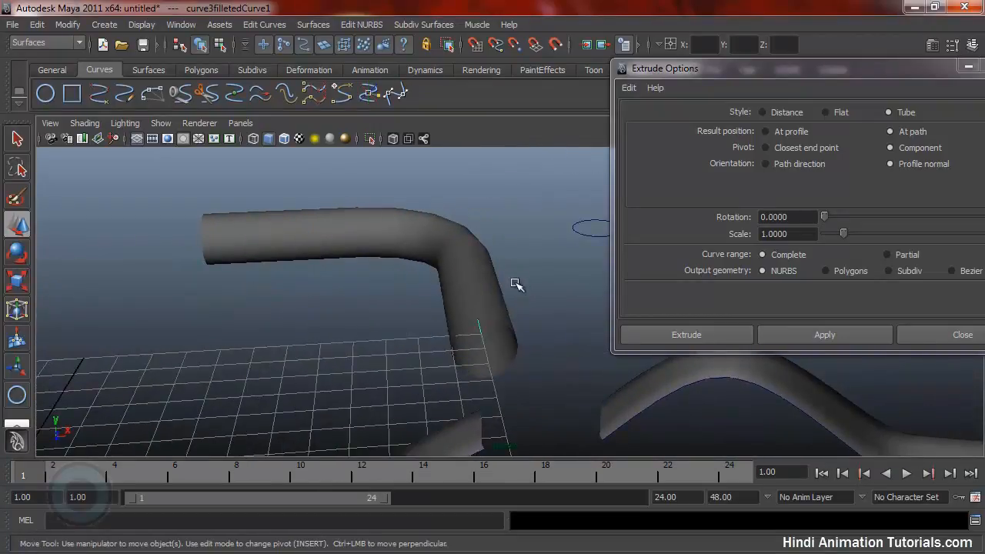
right_drag(481, 300, 486, 344)
mouse_move(493, 350)
alt+mouse_down()
mouse_move(528, 374)
mouse_move(504, 345)
alt+mouse_up()
drag(559, 379, 599, 405)
scroll(569, 407, down, 3)
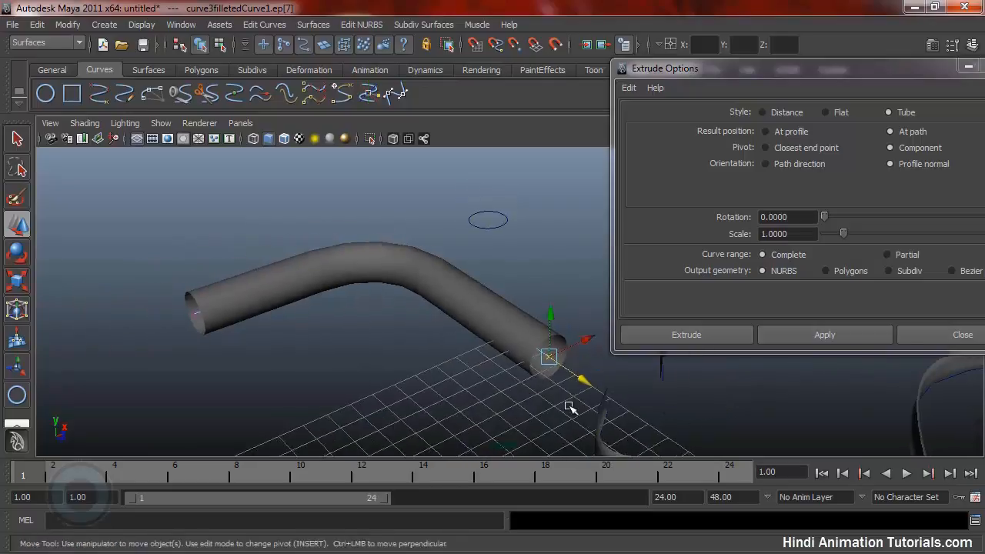
scroll(568, 408, down, 2)
Try applying the extrusion again with only the path's edit point selected, and close the Extrude options
click(821, 337)
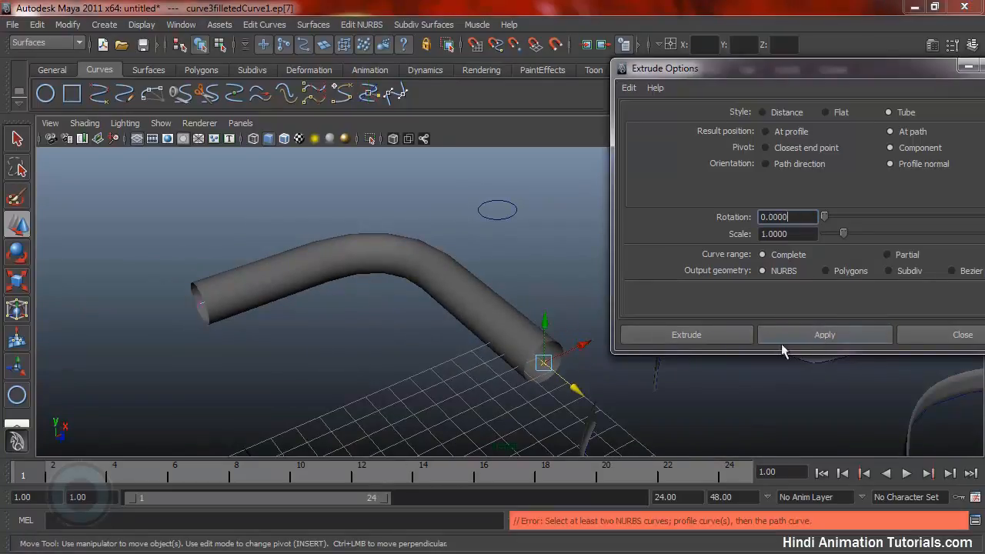
click(953, 334)
scroll(517, 287, down, 6)
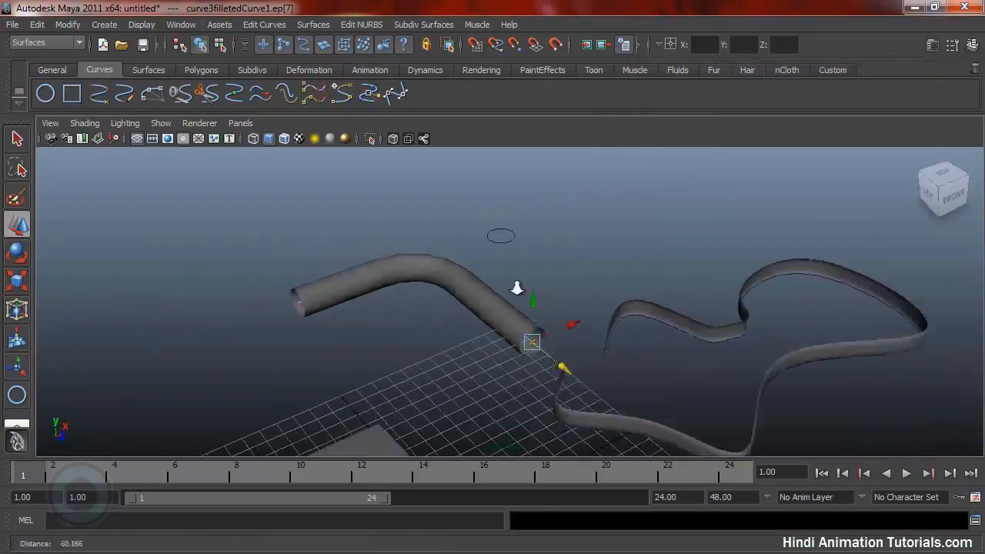
Draw a NURBS circle in the empty area beside the grid and fill it with a Planar surface
alt+drag(674, 316, 609, 329)
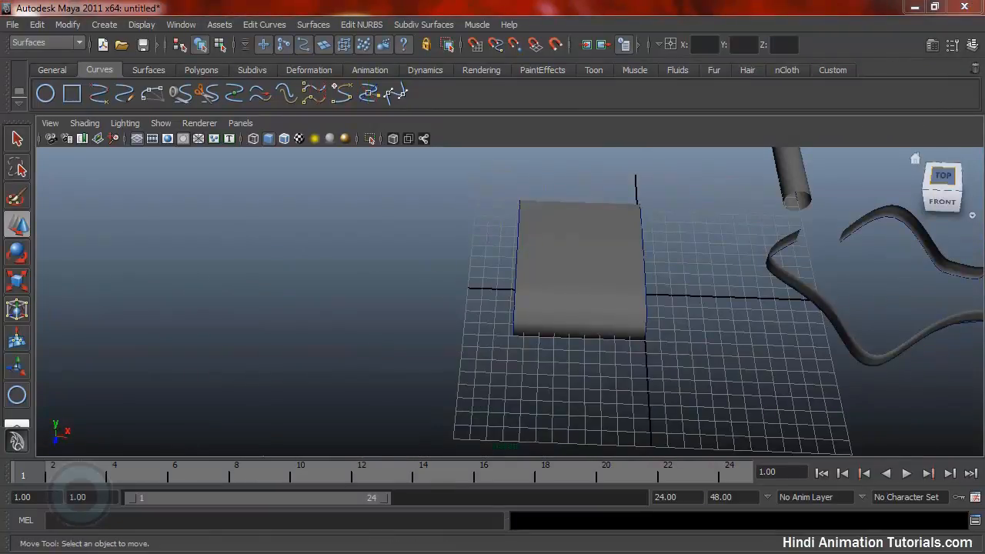
click(46, 93)
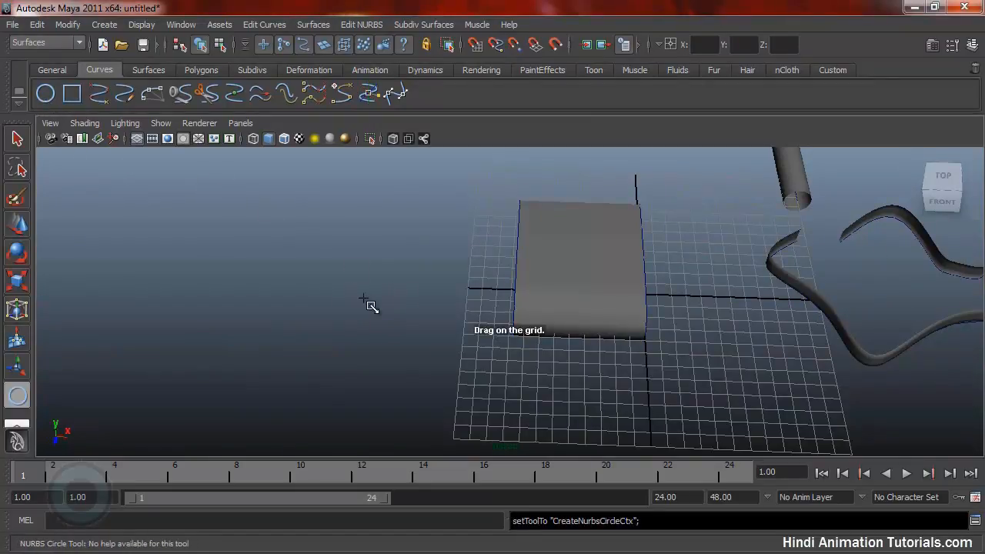
drag(364, 299, 399, 332)
key(w)
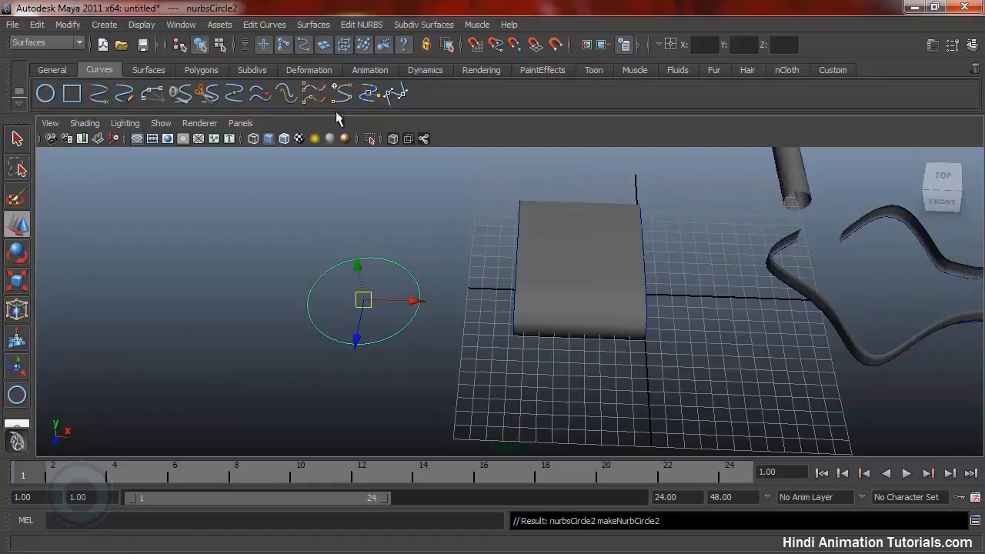
click(324, 26)
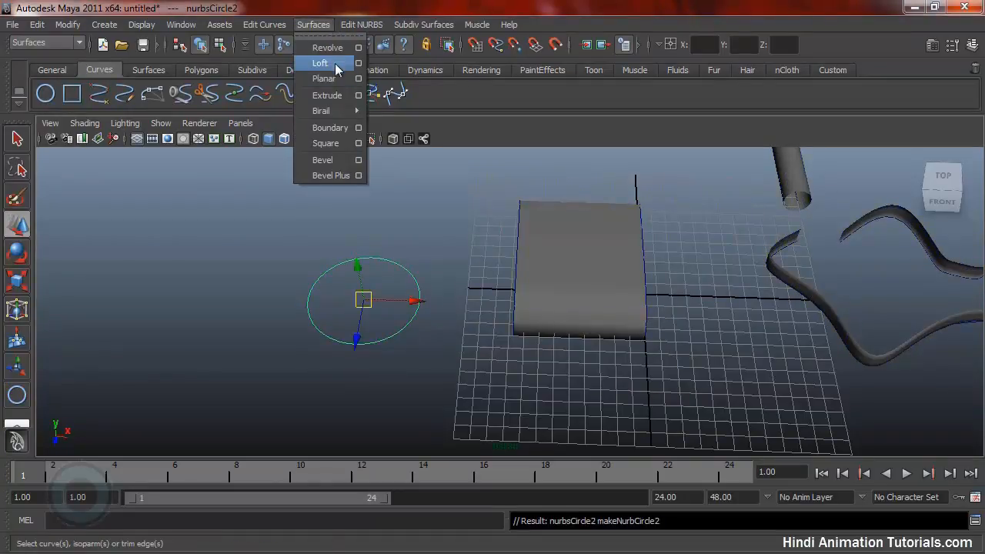
click(335, 79)
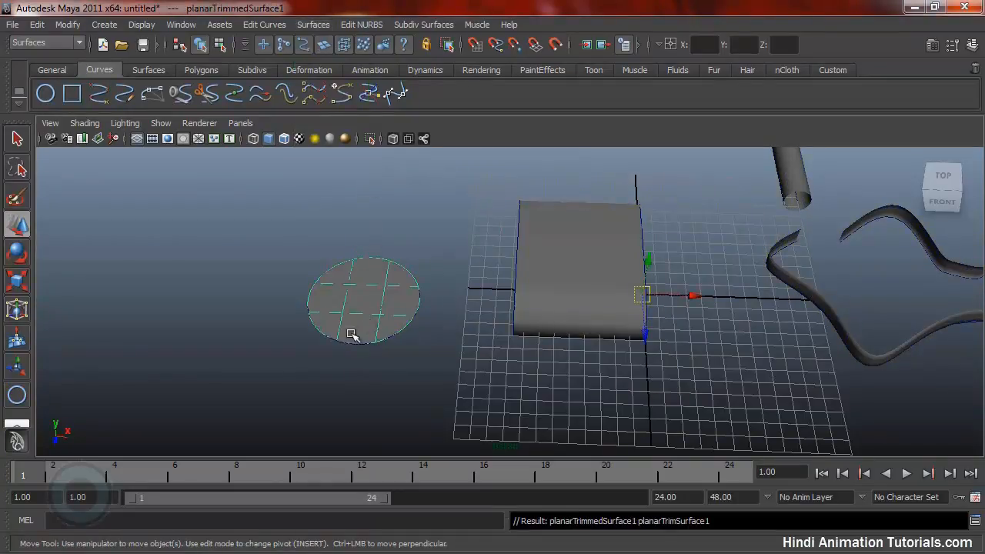
alt+drag(352, 336, 462, 343)
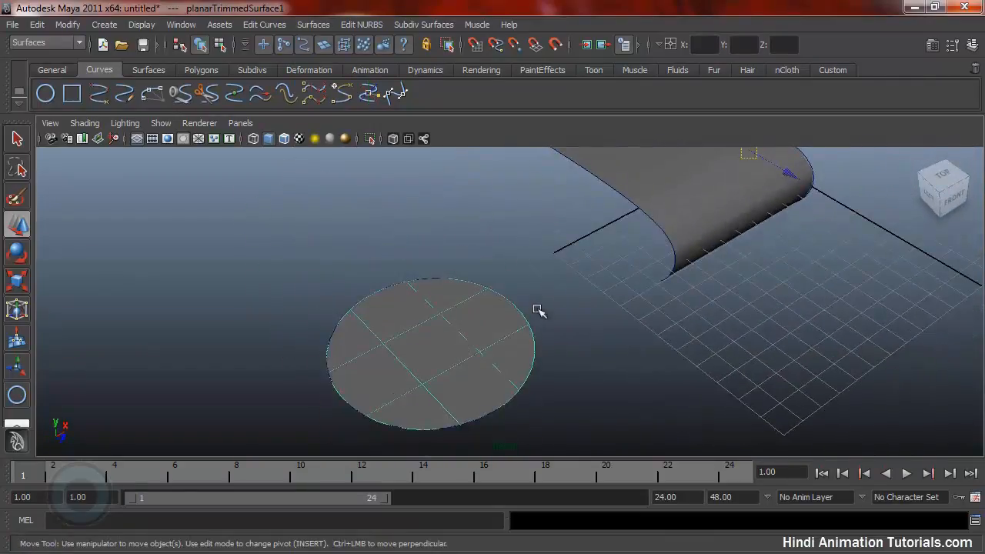
alt+drag(696, 369, 592, 300)
alt+right_drag(592, 300, 520, 326)
alt+drag(520, 327, 531, 292)
In the top view, draw an almost closed seven-point Bezier curve with a pointed tail above the lofted surface
key(space)
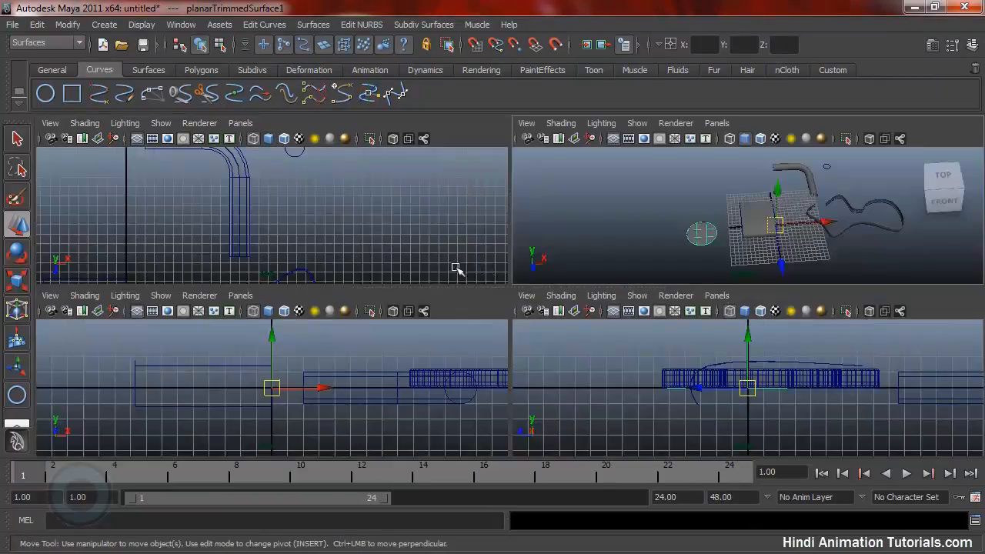
key(space)
alt+middle_drag(496, 308, 715, 257)
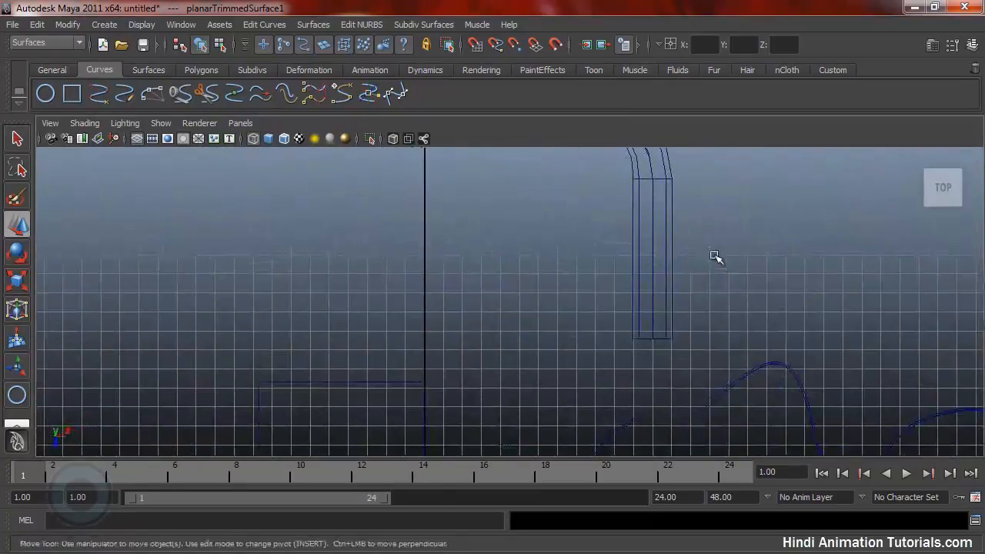
click(106, 26)
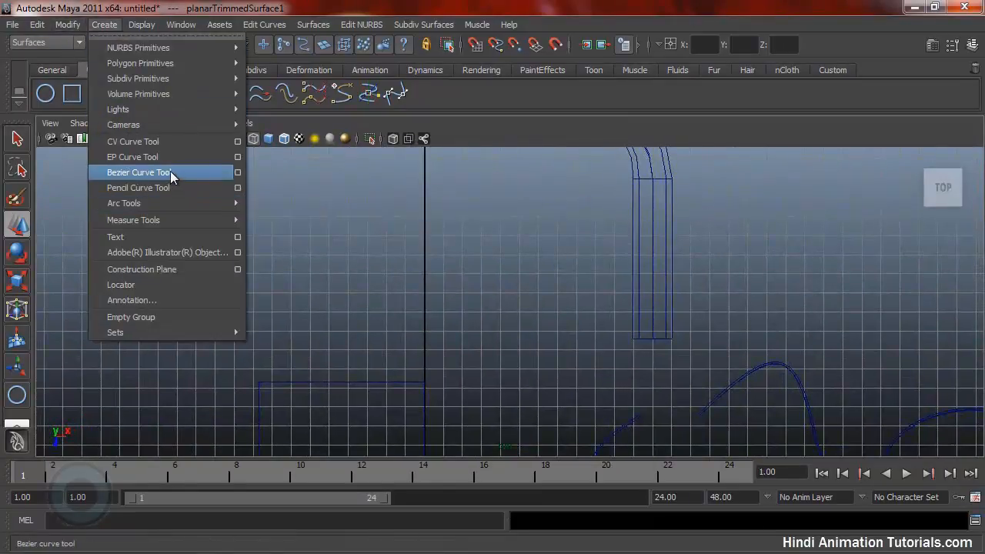
click(138, 172)
alt+right_drag(547, 271, 323, 273)
alt+middle_drag(323, 272, 663, 254)
drag(337, 305, 387, 286)
mouse_move(409, 245)
mouse_down()
mouse_move(423, 204)
mouse_move(444, 197)
mouse_up()
drag(500, 151, 591, 154)
drag(715, 189, 719, 235)
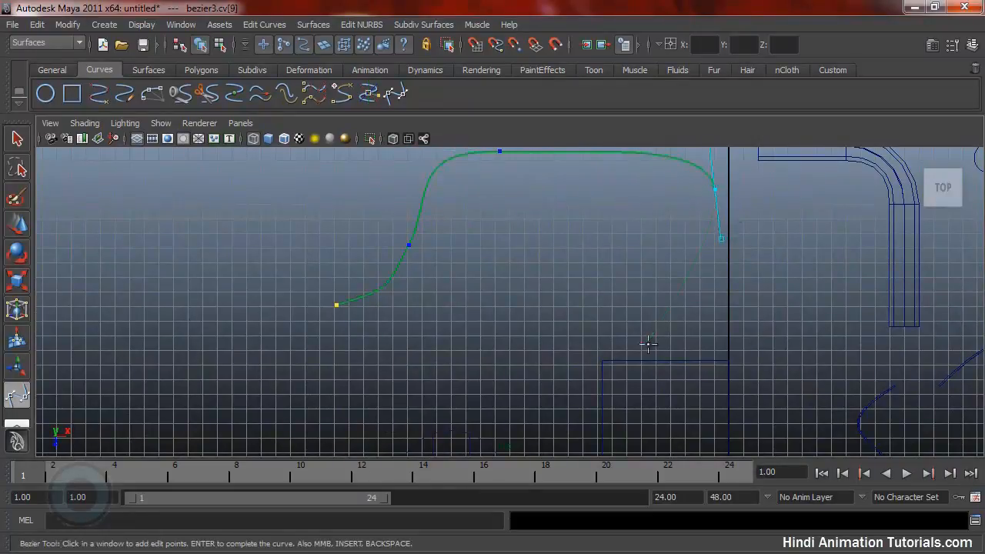
drag(642, 349, 579, 342)
drag(440, 325, 397, 304)
drag(333, 316, 305, 321)
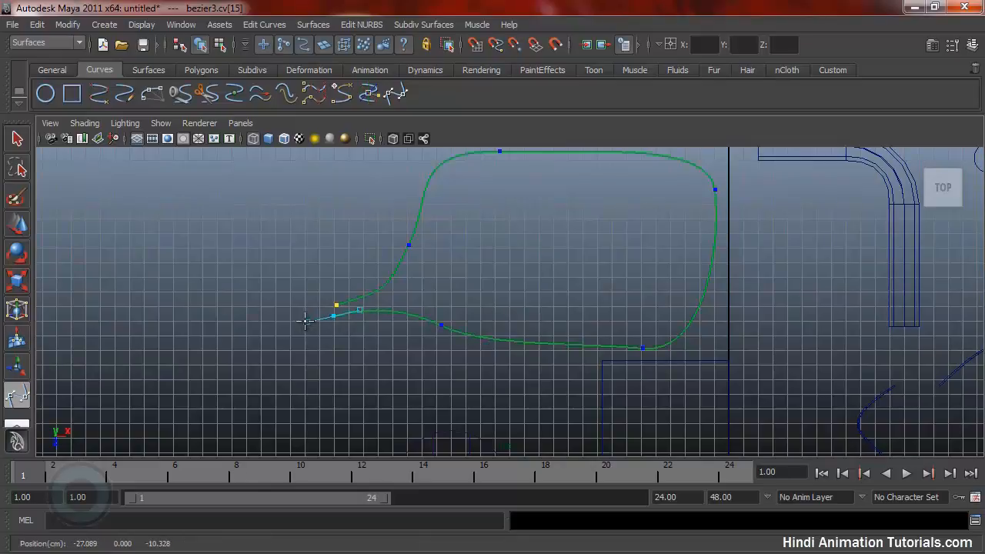
key(w)
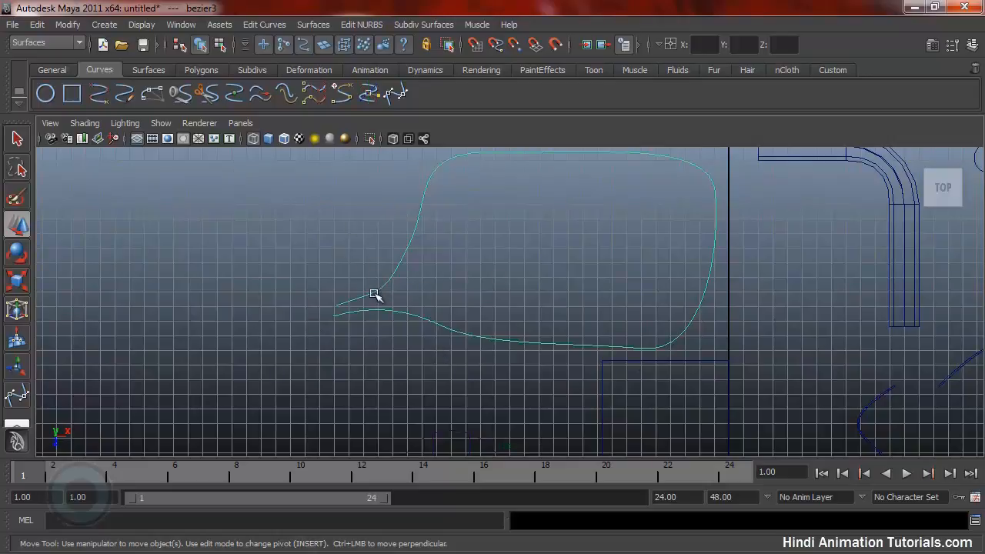
Close the gap between the two ends of the Bezier curve with Open/Close Curves
click(274, 26)
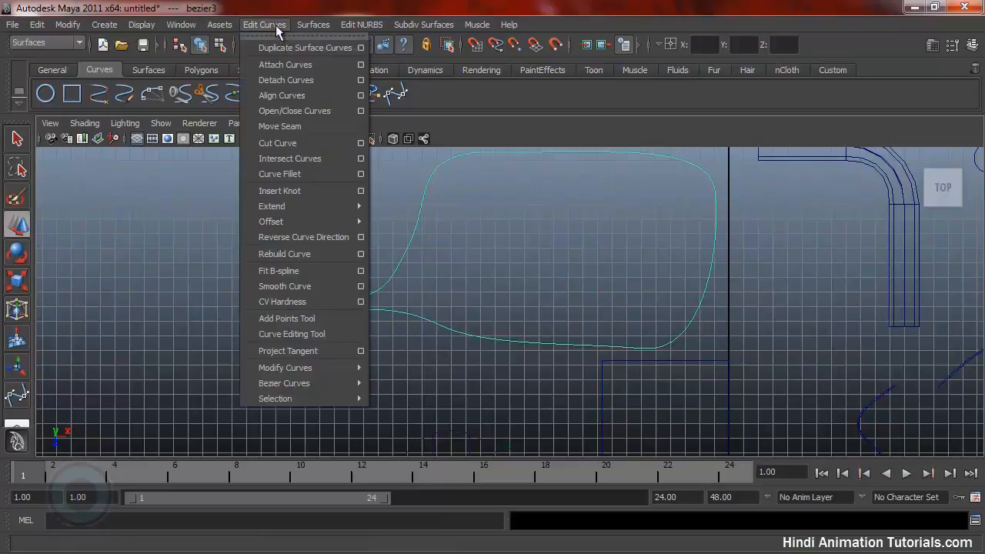
click(292, 112)
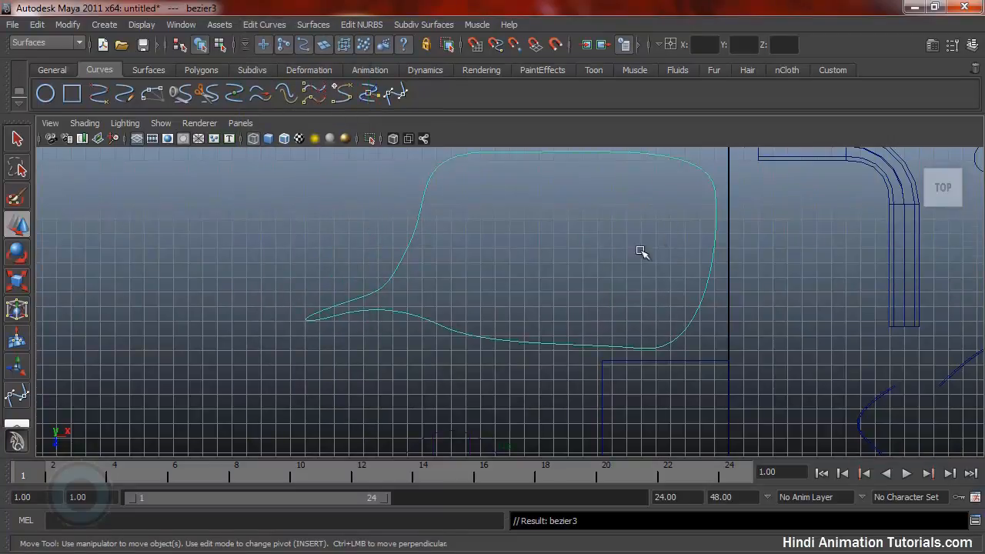
scroll(641, 252, down, 2)
Return to the perspective view and fill the closed Bezier curve with a Planar surface
key(space)
key(space)
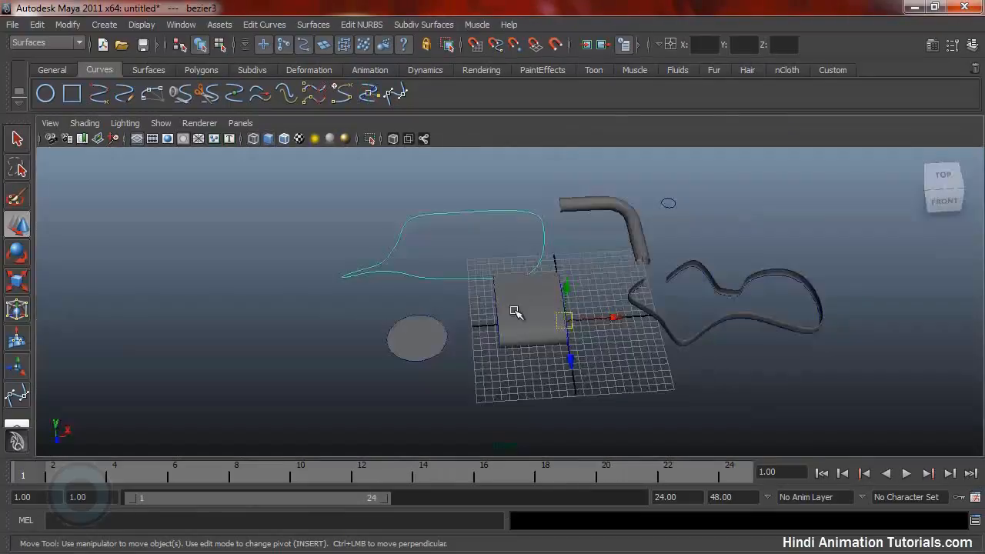
alt+drag(515, 311, 566, 353)
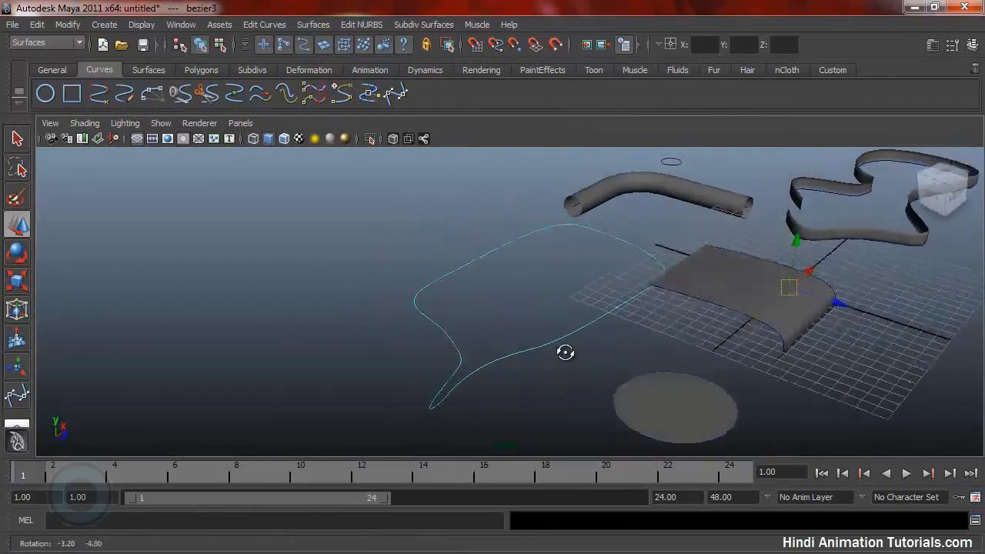
alt+drag(673, 305, 527, 358)
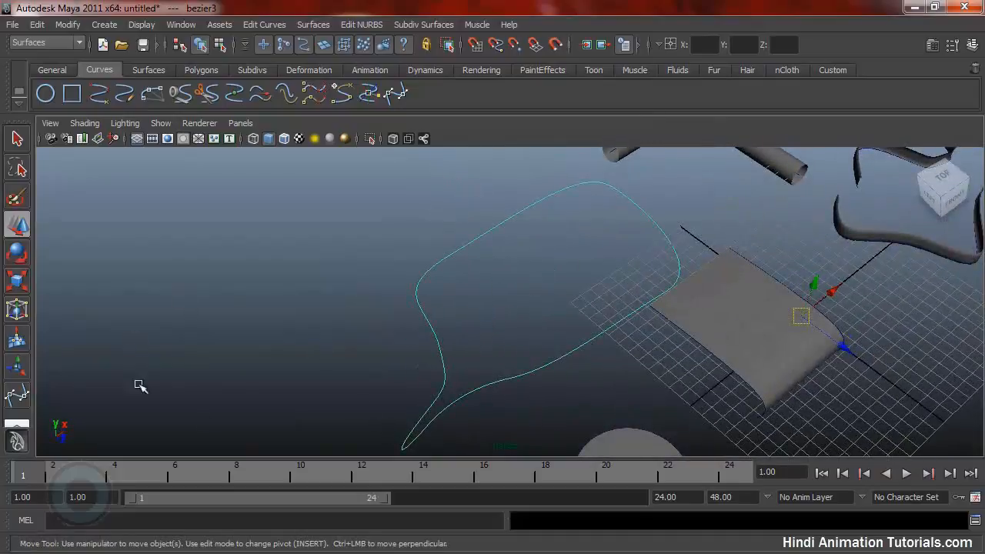
alt+drag(626, 352, 544, 385)
click(314, 24)
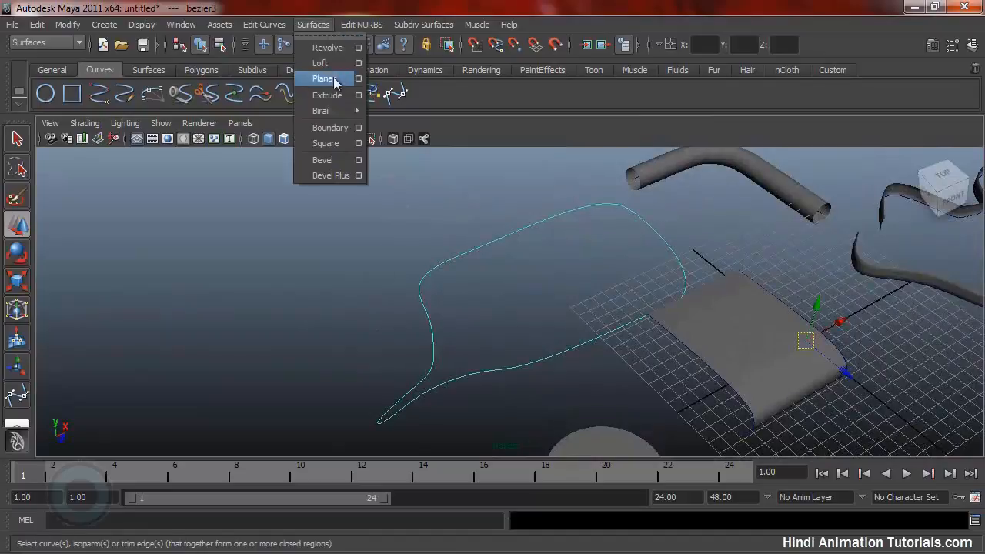
click(324, 78)
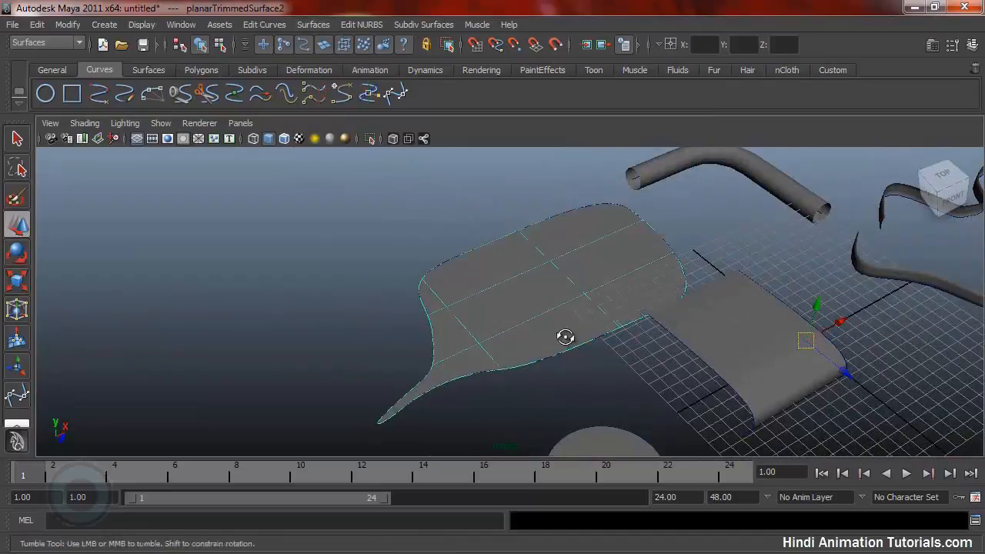
alt+drag(567, 336, 618, 343)
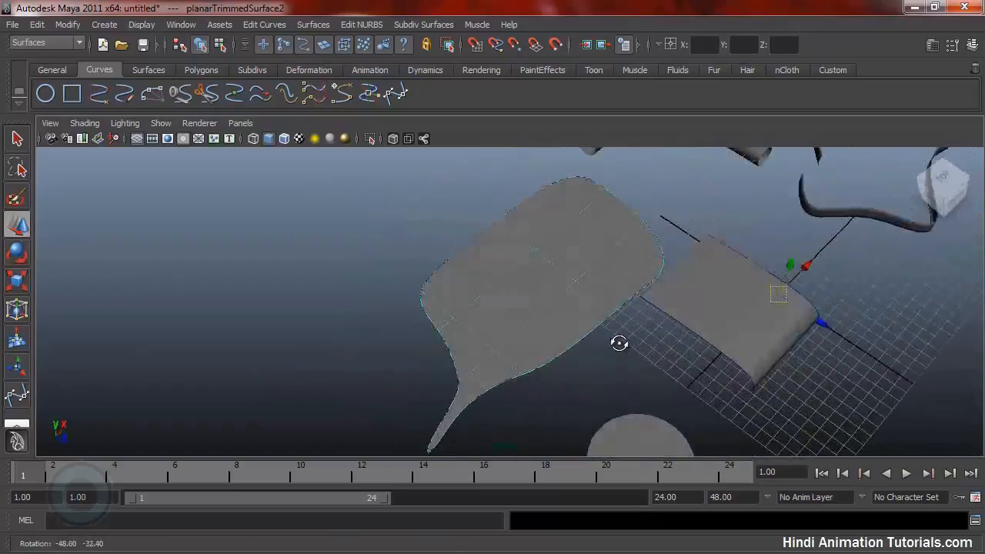
key(w)
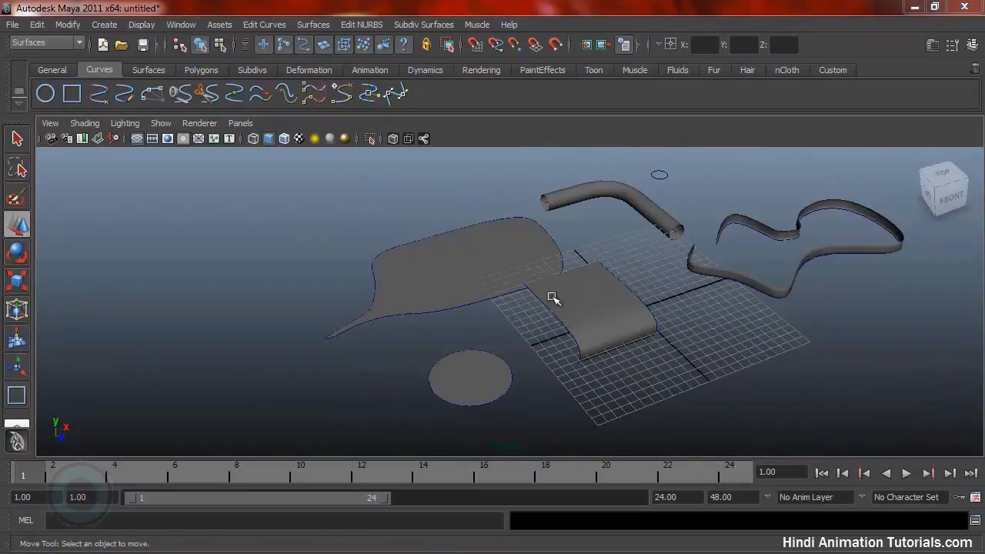
alt+middle_drag(524, 327, 437, 314)
alt+right_drag(435, 284, 717, 324)
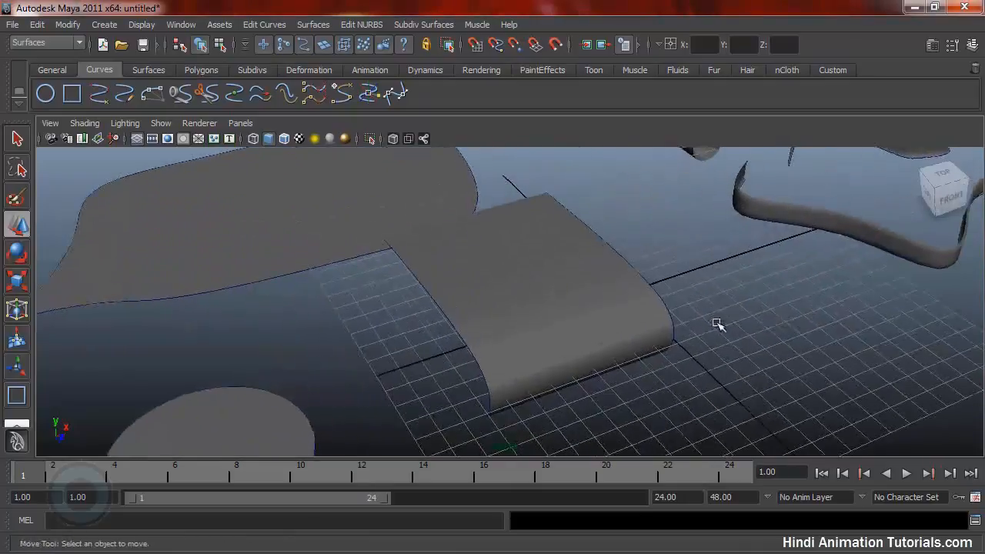
alt+drag(717, 324, 662, 310)
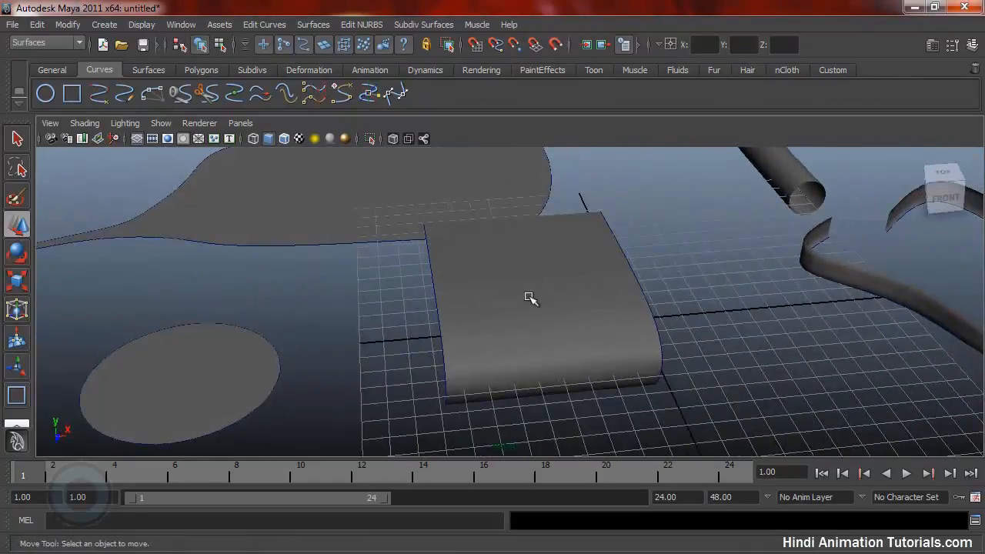
alt+right_drag(793, 314, 482, 315)
alt+drag(481, 315, 282, 304)
alt+middle_drag(282, 304, 459, 277)
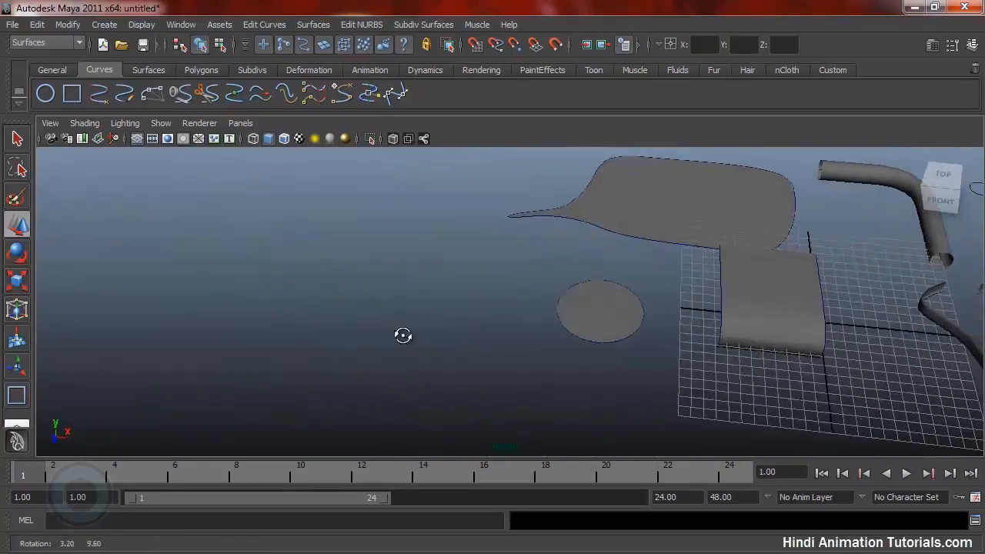
Draw a NURBS square in the empty area beside the filled circle and select its back and left sides individually
alt+right_drag(403, 334, 499, 270)
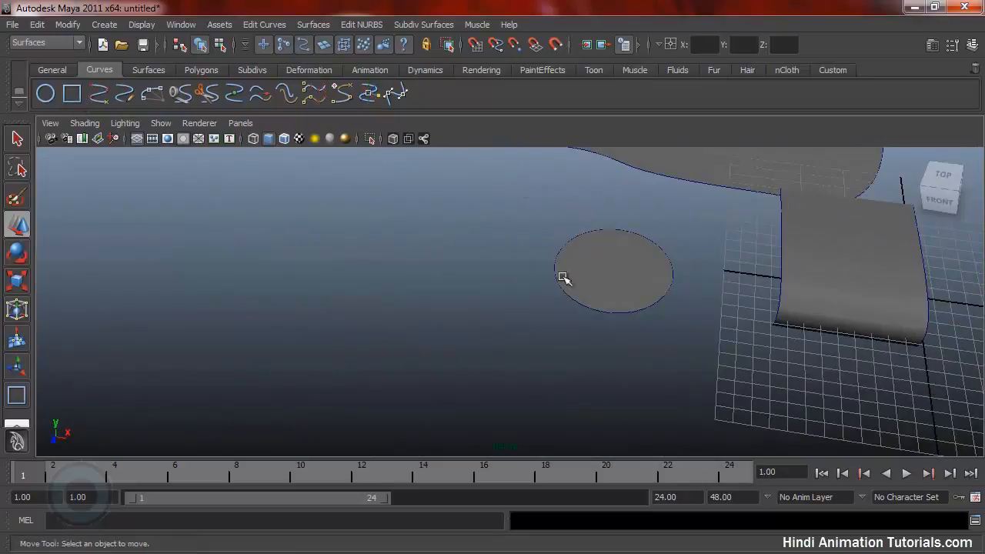
click(74, 96)
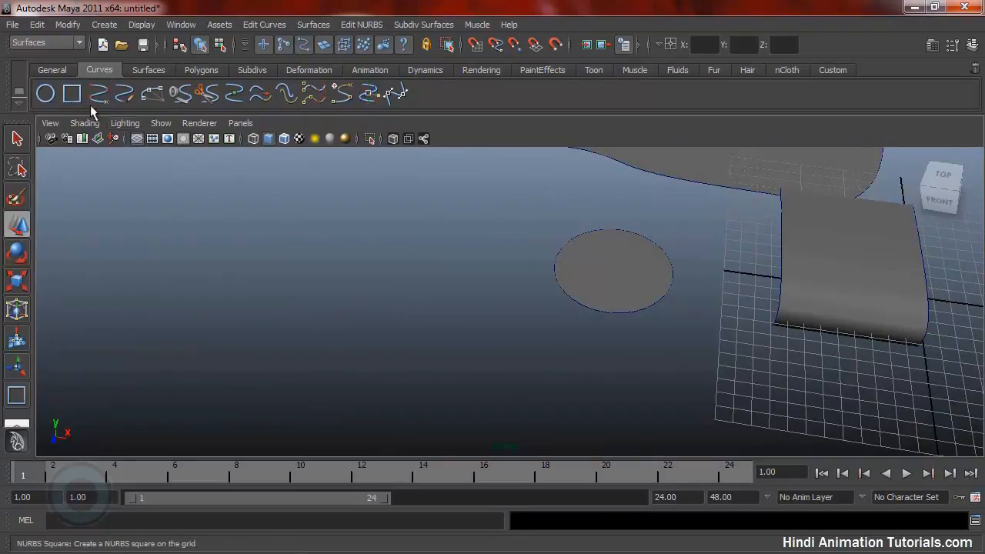
drag(270, 247, 383, 348)
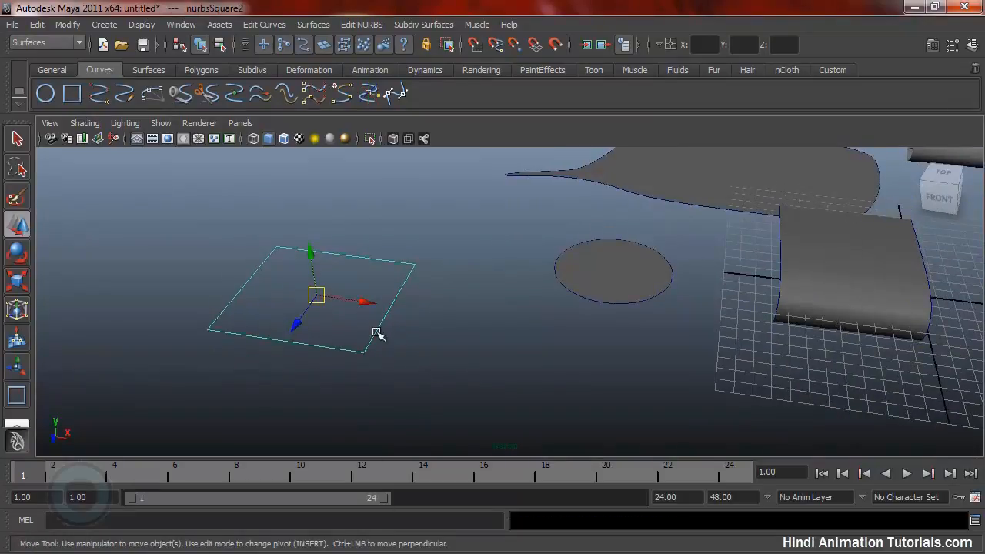
click(367, 259)
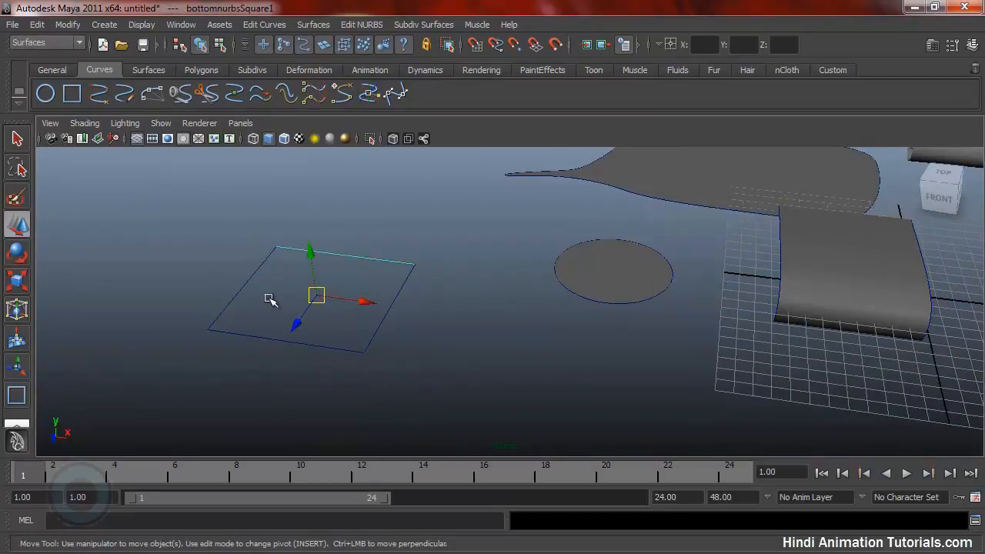
click(243, 287)
alt+drag(257, 305, 589, 374)
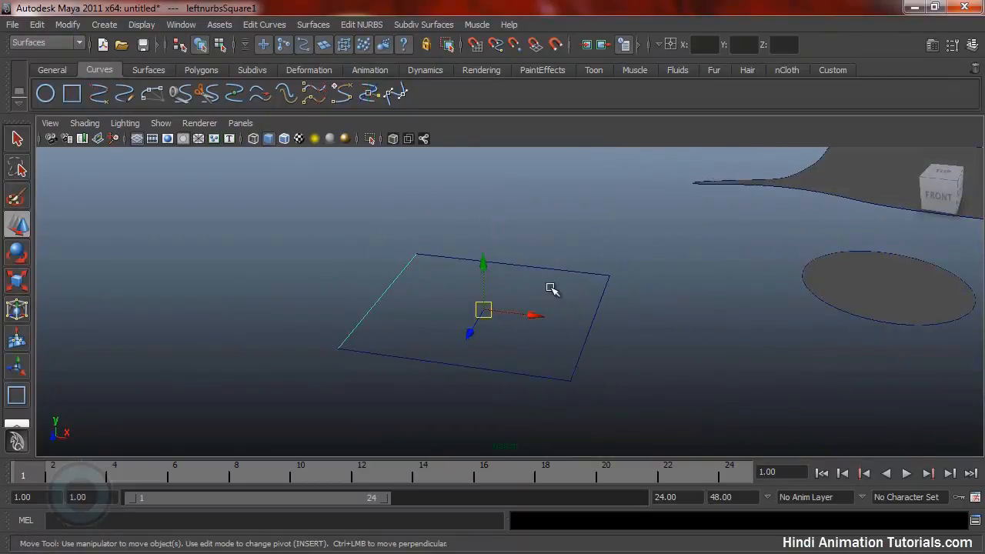
Raise the middle control vertices of the square's front and back sides to bend both into matching arches
click(568, 271)
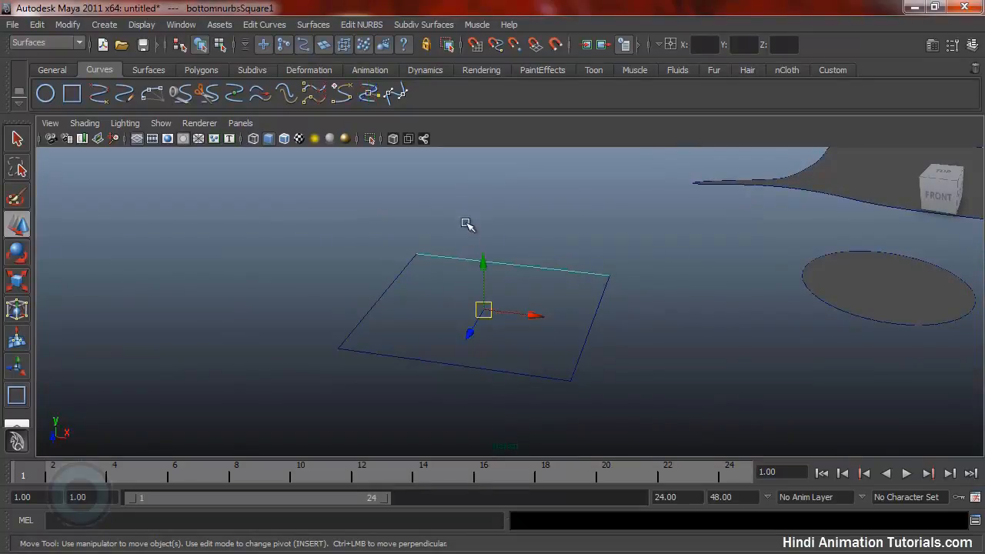
drag(468, 254, 524, 420)
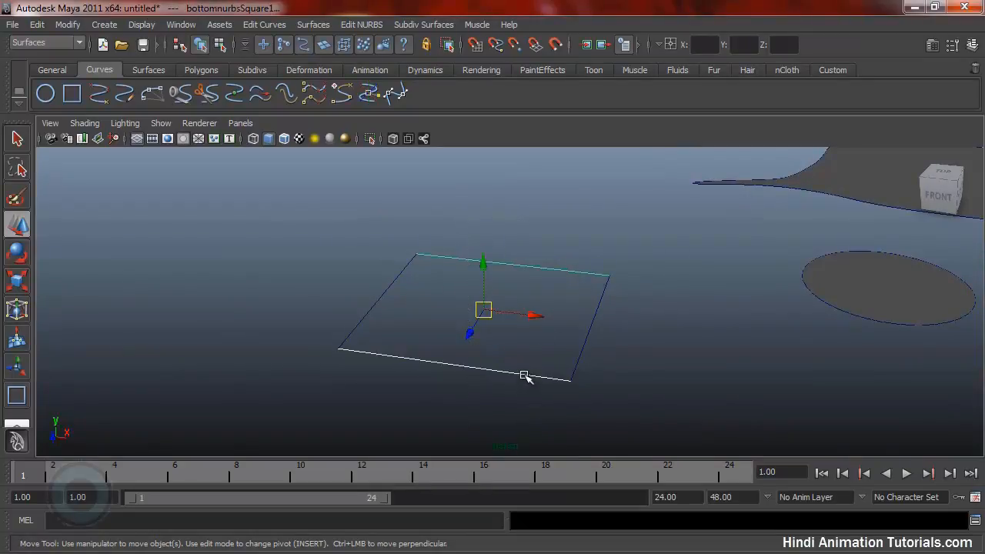
right_drag(524, 301, 465, 305)
right_drag(553, 269, 498, 266)
alt+drag(517, 364, 550, 359)
drag(447, 211, 562, 414)
alt+drag(587, 345, 513, 297)
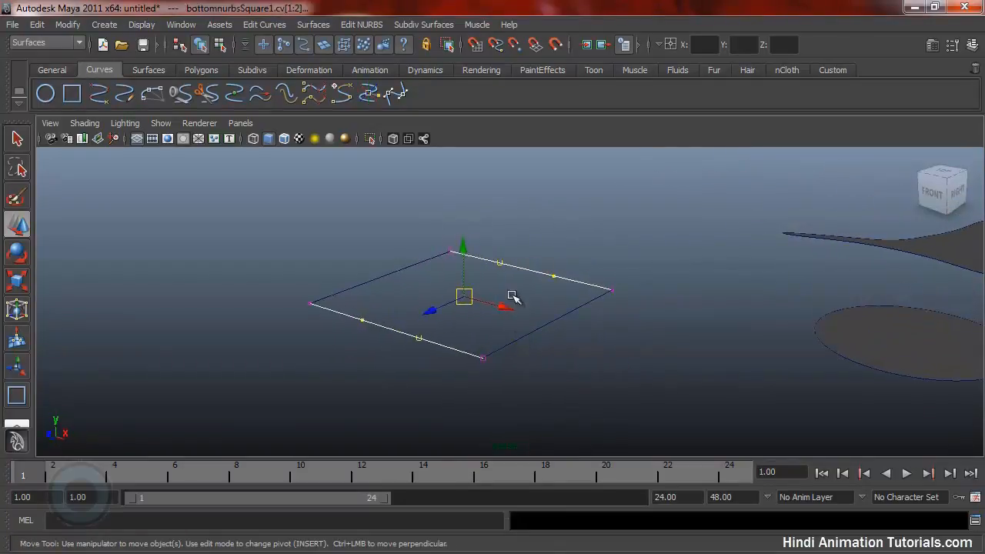
drag(465, 250, 487, 144)
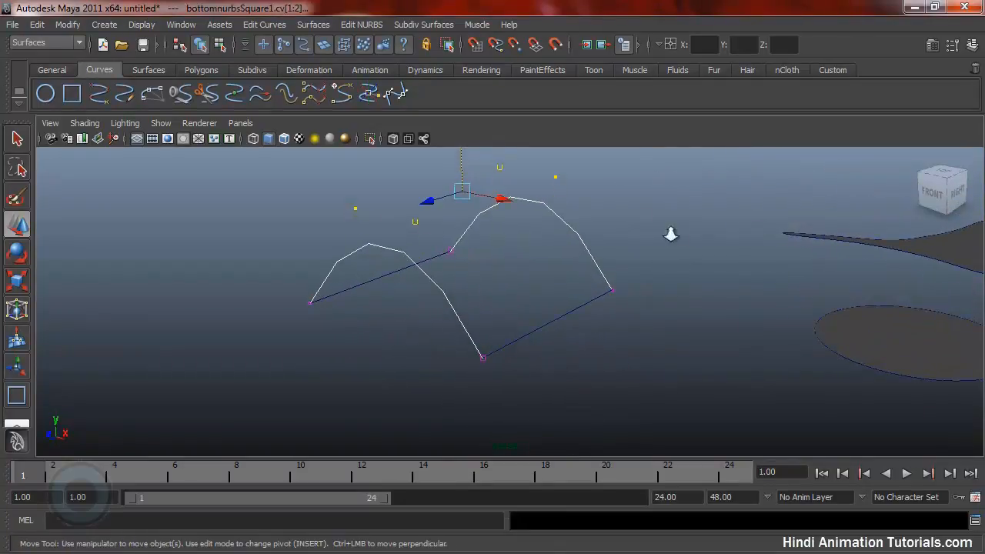
Pull the two middle control vertices of the square's right side outward along X to bow that side
alt+drag(669, 228, 575, 377)
click(543, 348)
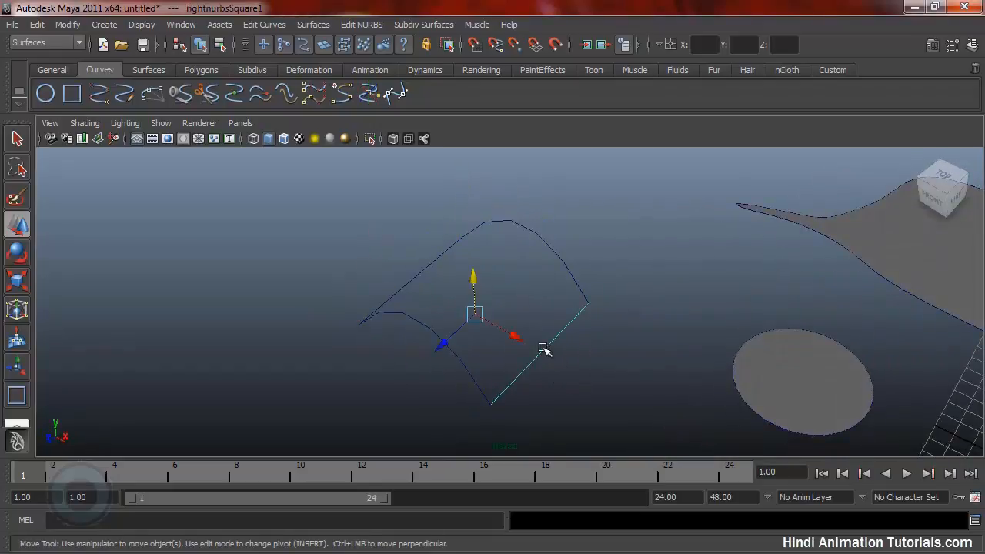
right_drag(550, 348, 552, 335)
drag(505, 306, 556, 362)
right_drag(553, 361, 615, 306)
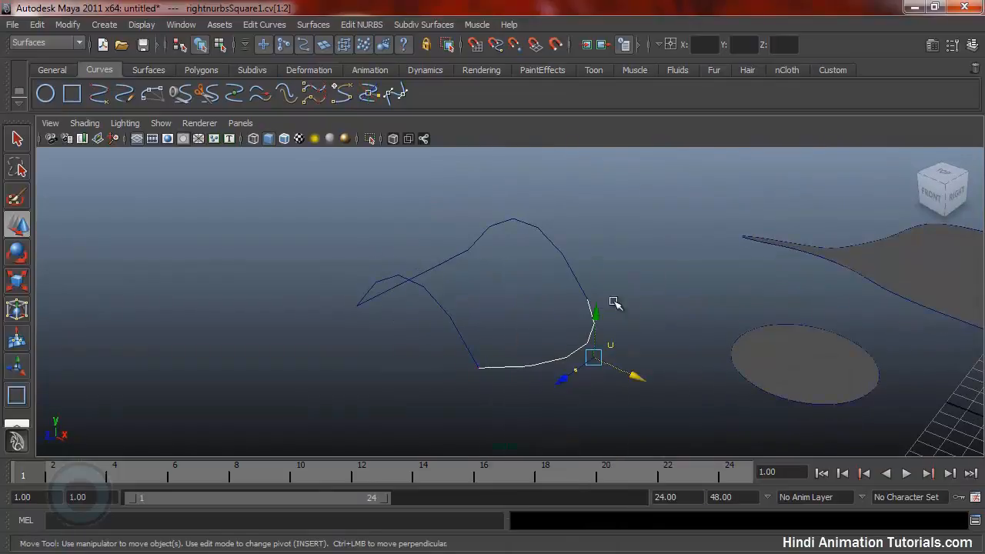
mouse_move(558, 372)
alt+mouse_down()
mouse_move(581, 381)
mouse_move(598, 371)
mouse_move(552, 384)
alt+mouse_up()
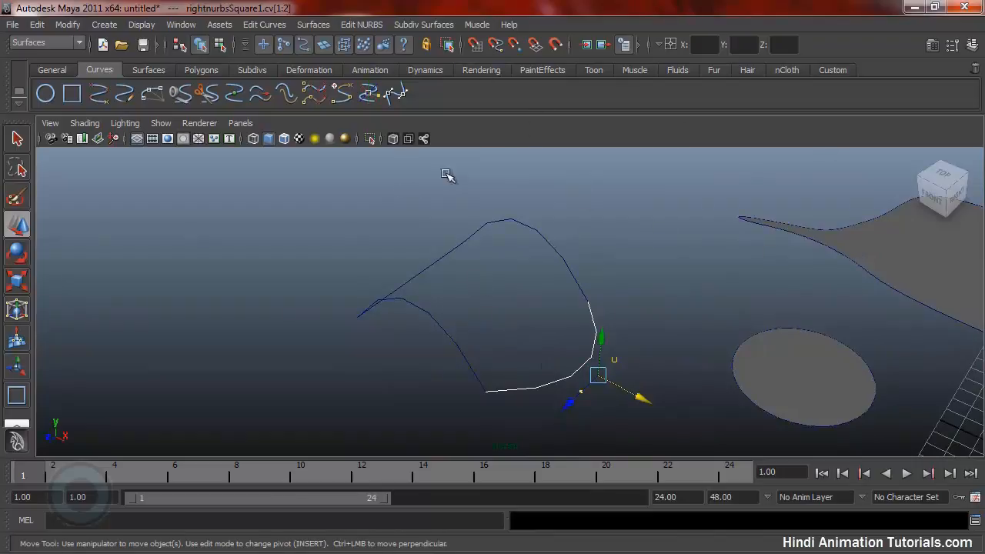
Build a Birail 2 surface using the two arched sides as profiles and the left and right sides as rails
click(317, 24)
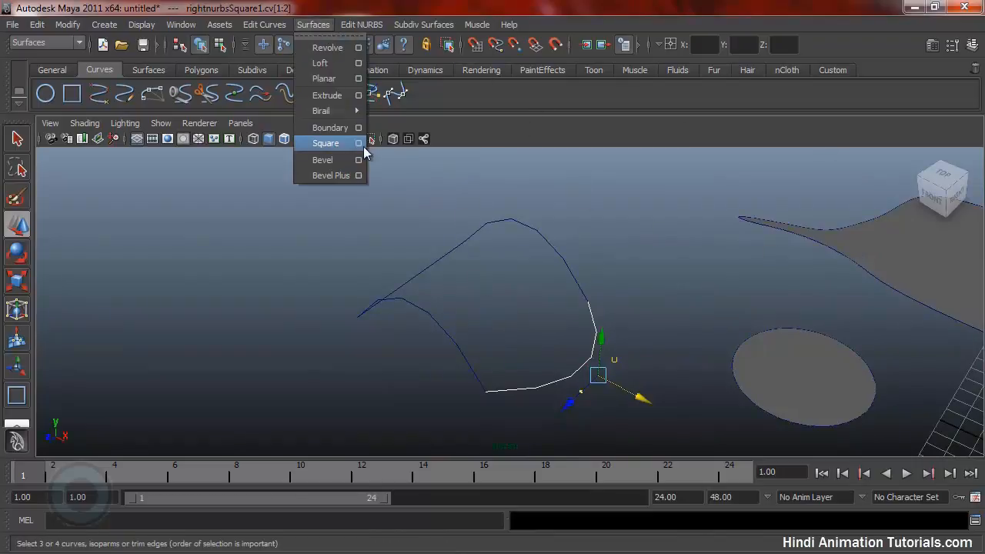
mouse_move(353, 115)
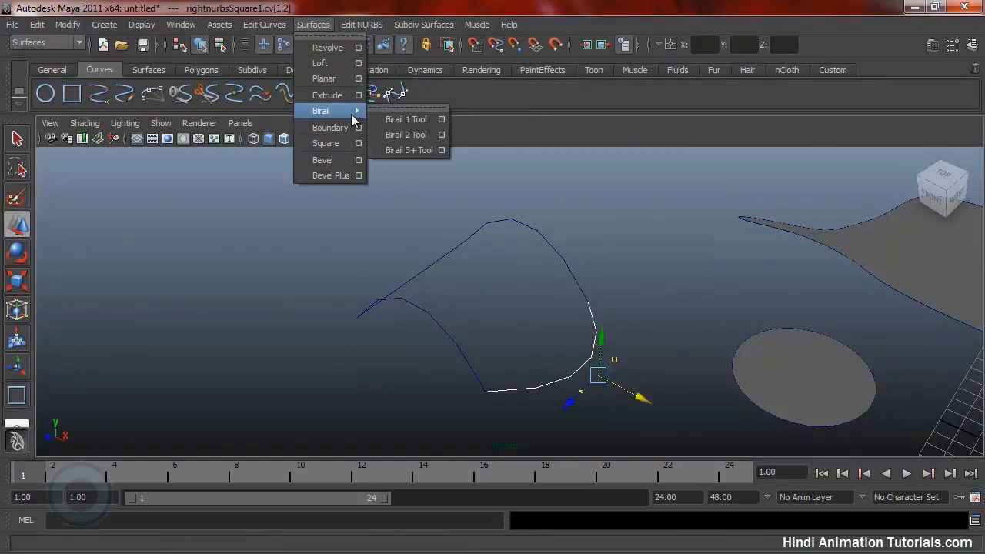
click(405, 136)
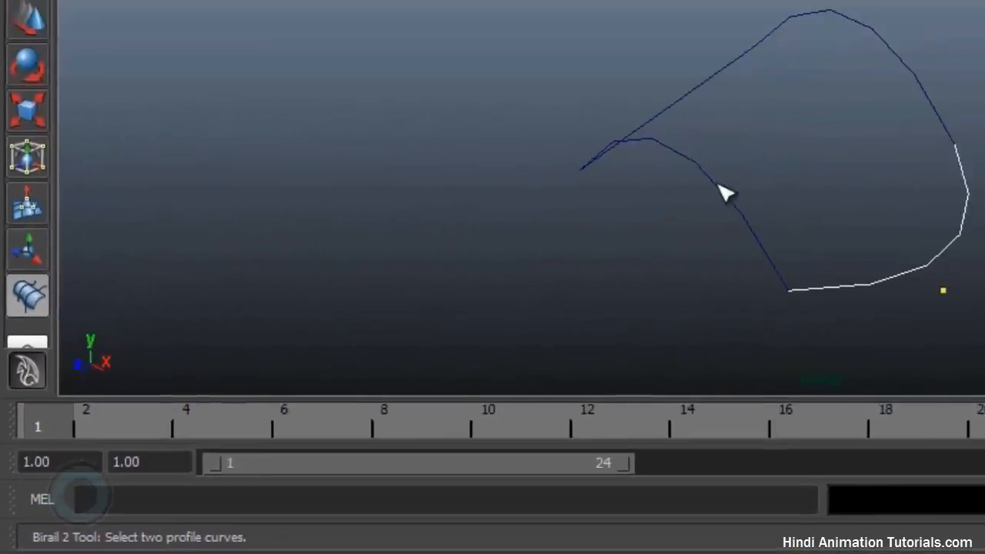
click(447, 331)
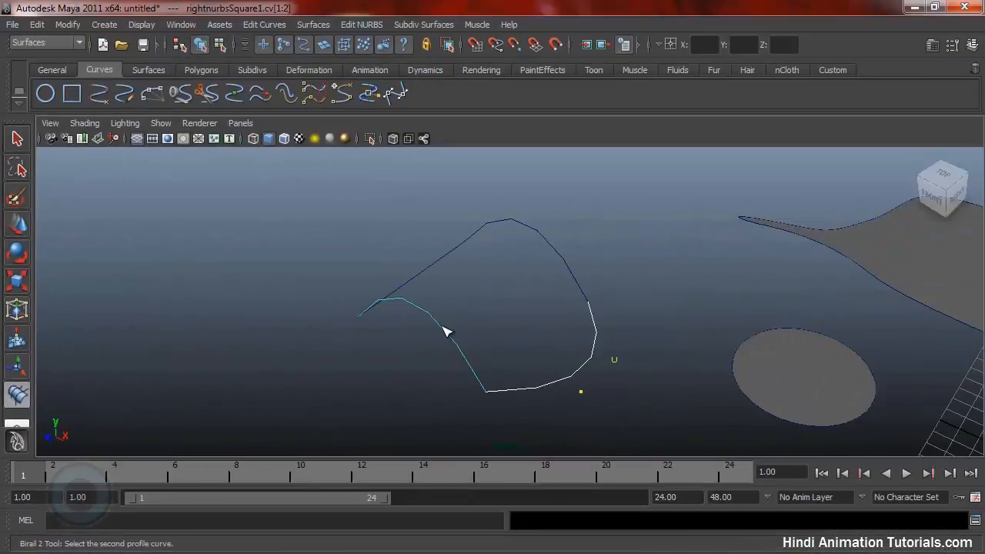
click(554, 251)
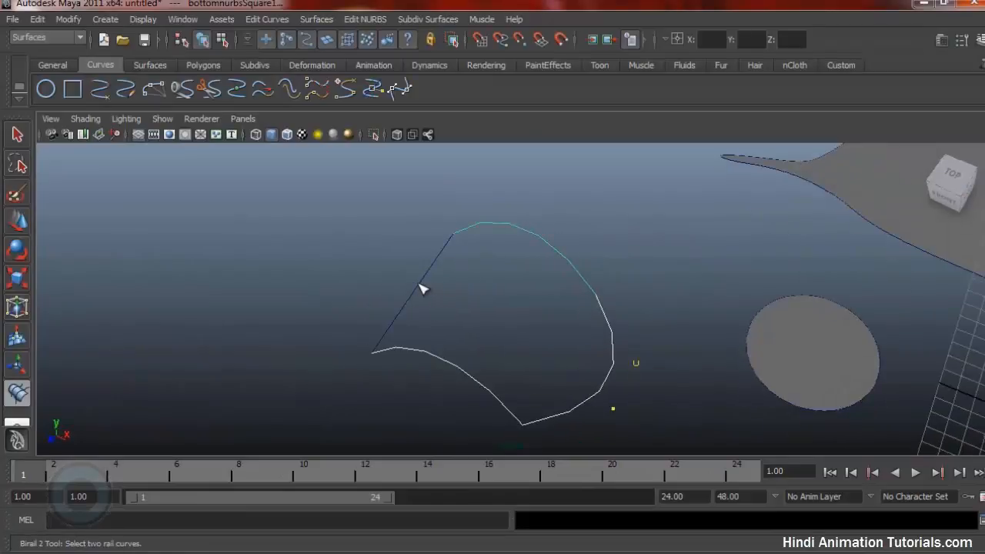
click(420, 284)
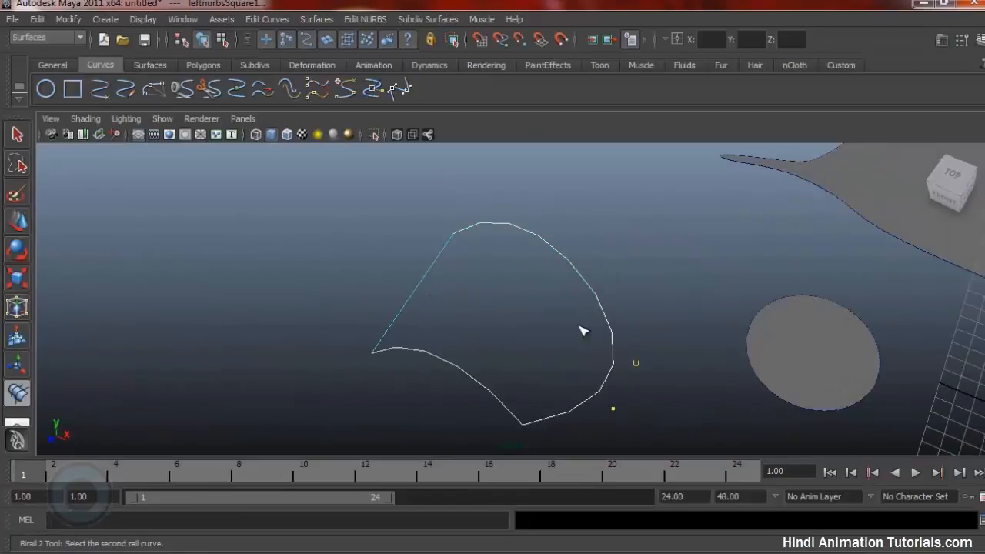
click(612, 378)
Examine the birail surface from all around and look over the other surfaces in the scene
alt+drag(601, 418, 469, 250)
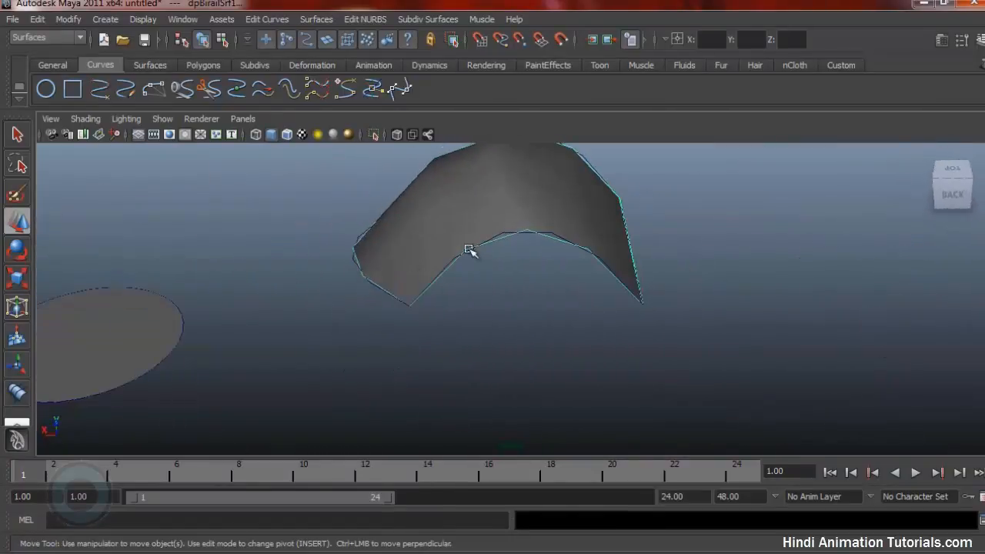
alt+drag(704, 219, 591, 399)
alt+drag(537, 324, 558, 309)
scroll(557, 310, down, 3)
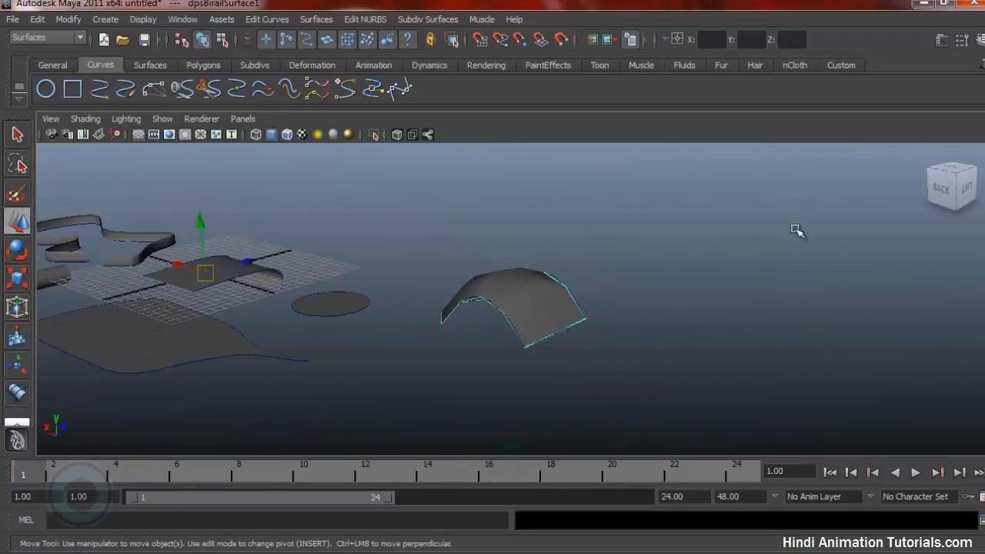
mouse_move(952, 187)
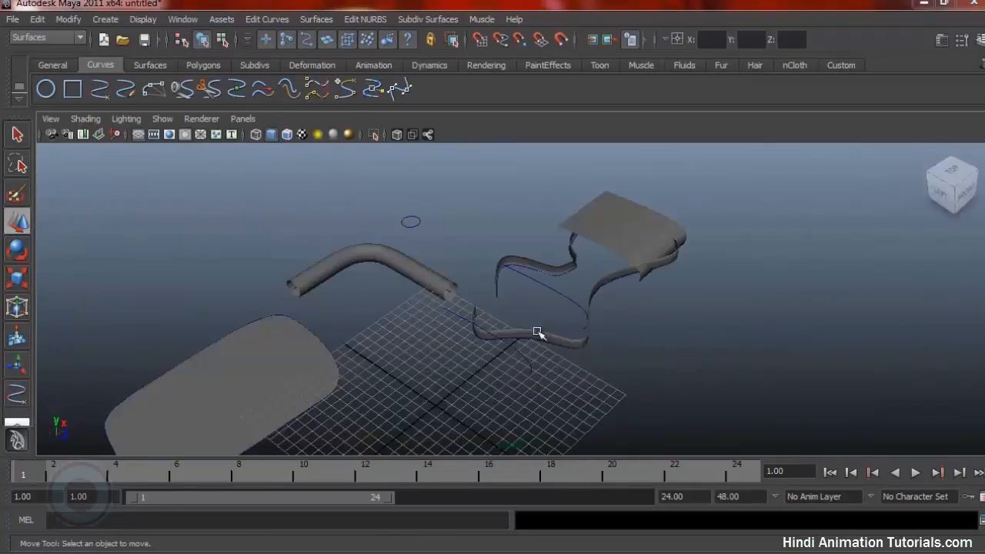
alt+drag(660, 352, 444, 334)
alt+middle_drag(444, 335, 434, 275)
alt+right_drag(433, 276, 581, 304)
alt+drag(581, 303, 550, 288)
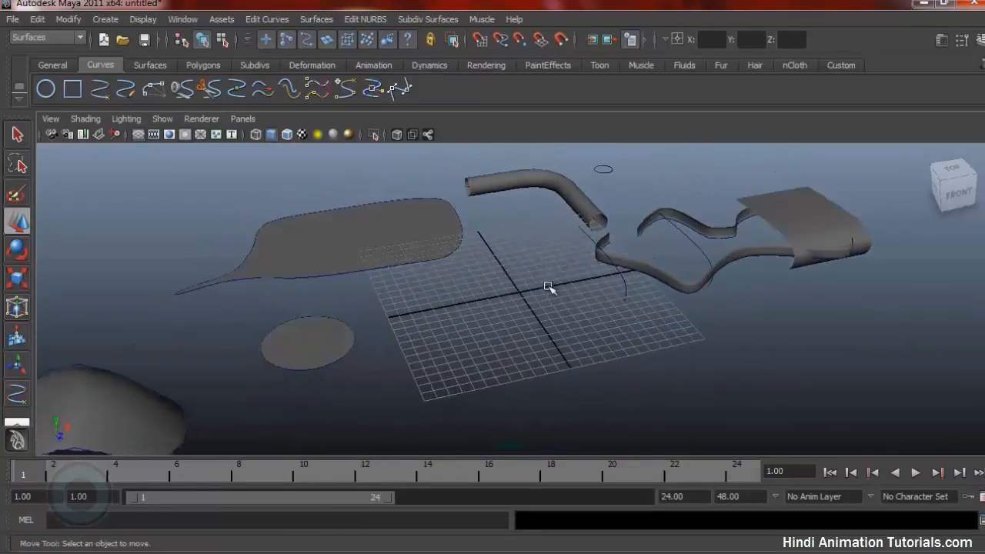
alt+right_drag(596, 283, 586, 264)
alt+middle_drag(534, 268, 480, 306)
alt+right_drag(482, 302, 523, 318)
alt+drag(523, 320, 515, 293)
alt+middle_drag(485, 274, 528, 264)
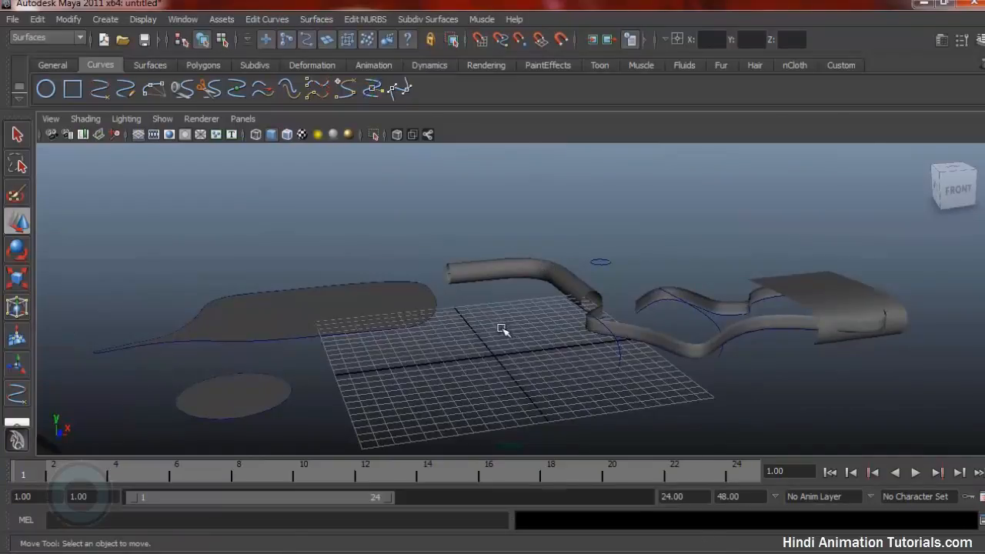
Switch to the front view and start an EP curve at the grid origin
key(space)
key(space)
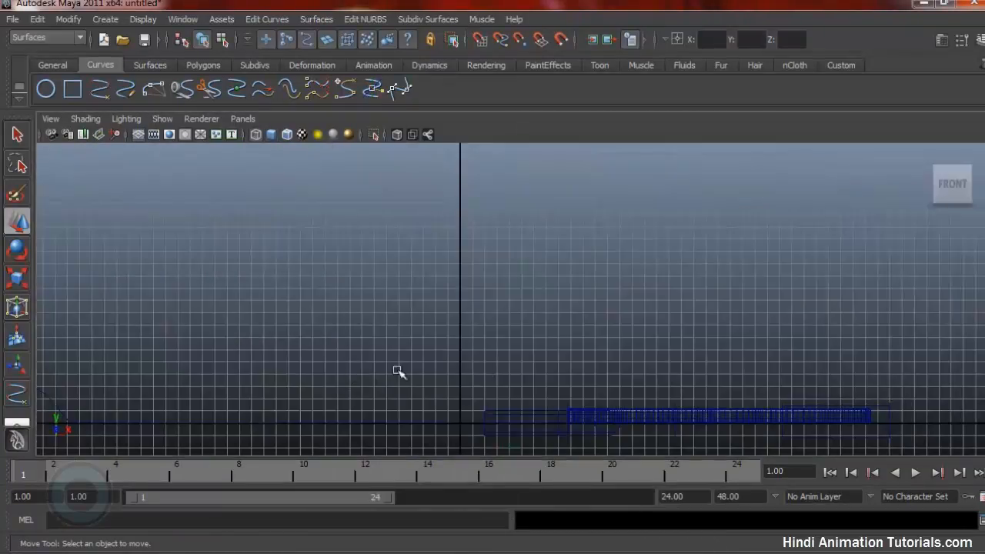
alt+middle_drag(553, 310, 580, 267)
alt+right_drag(508, 268, 519, 277)
alt+middle_drag(533, 253, 499, 187)
alt+right_drag(551, 212, 625, 248)
alt+middle_drag(522, 232, 545, 238)
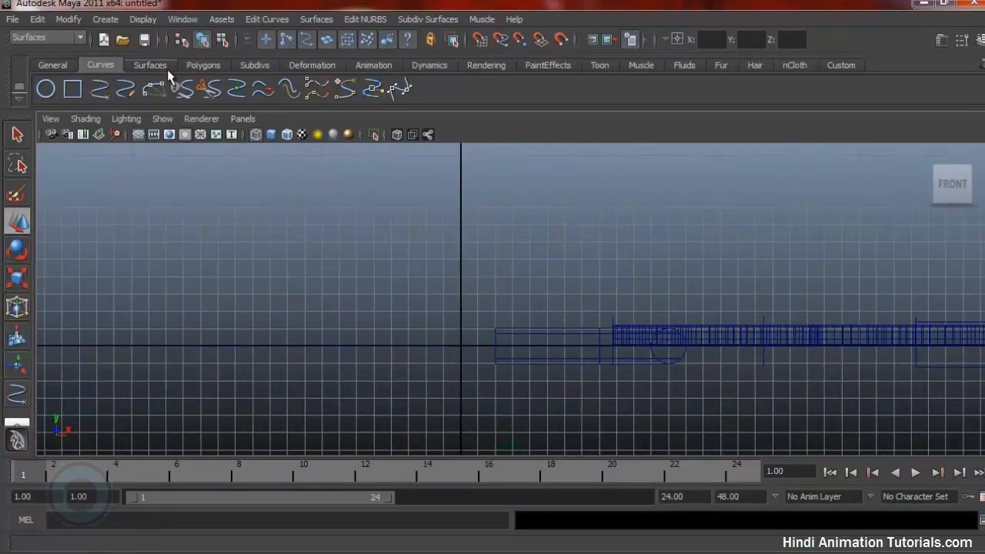
click(105, 20)
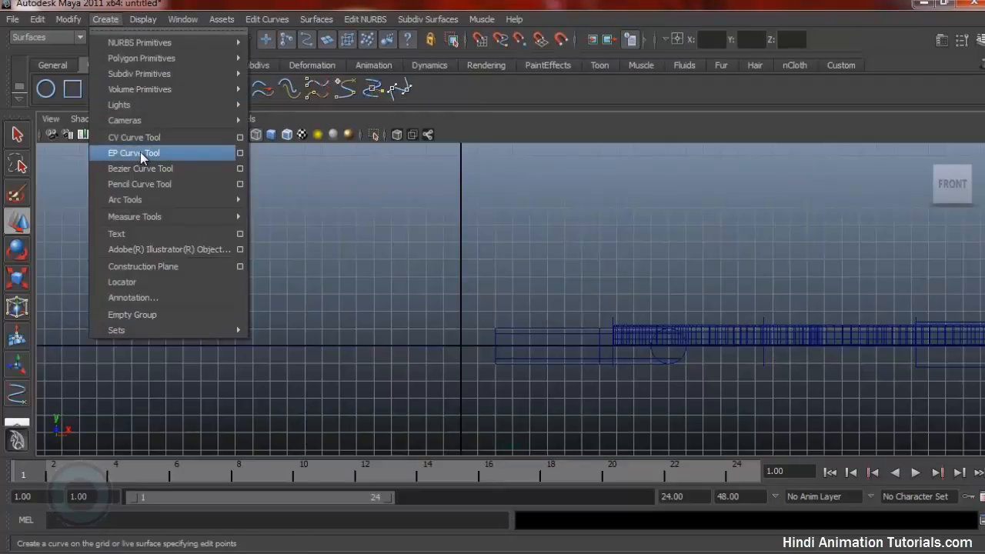
click(162, 153)
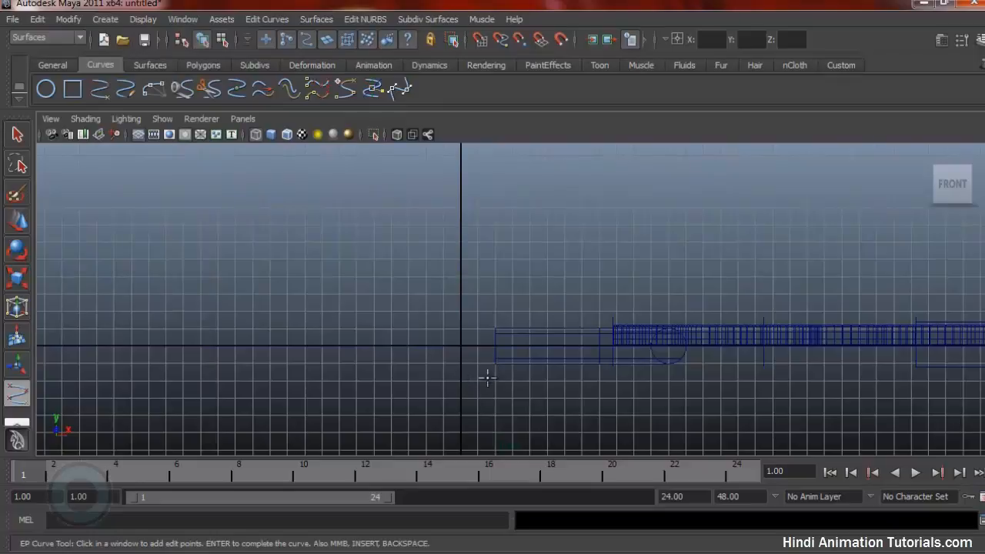
alt+middle_drag(509, 341, 506, 313)
alt+right_drag(506, 312, 643, 326)
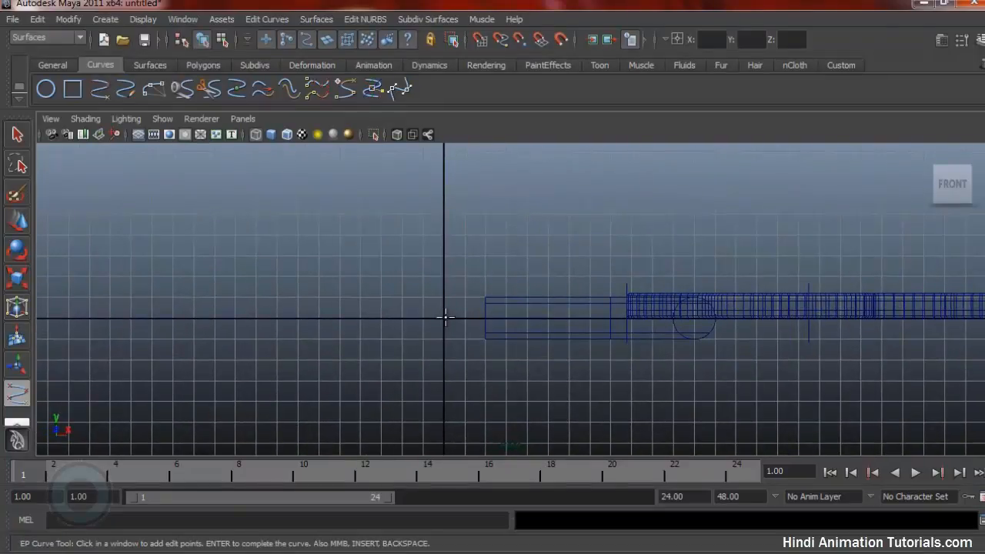
click(444, 317)
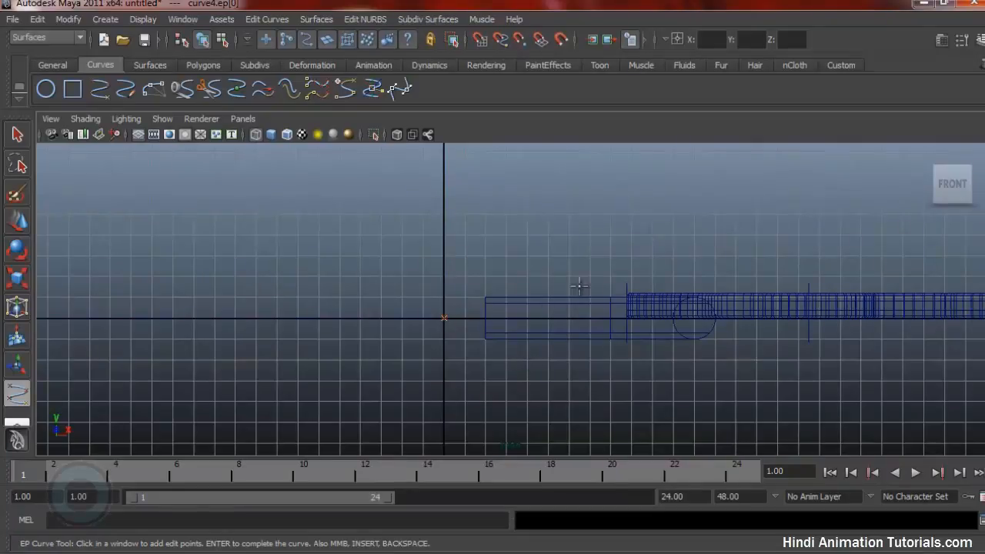
Trace a thin base profile with the EP curve, about 7 units out along the horizontal axis and back inward slightly higher
alt+middle_drag(579, 286, 548, 326)
click(569, 330)
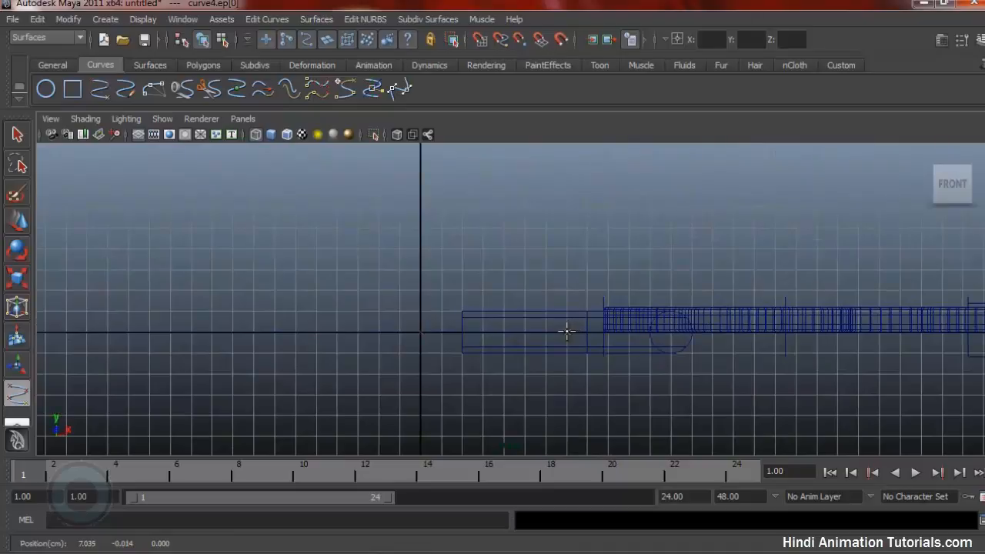
click(576, 323)
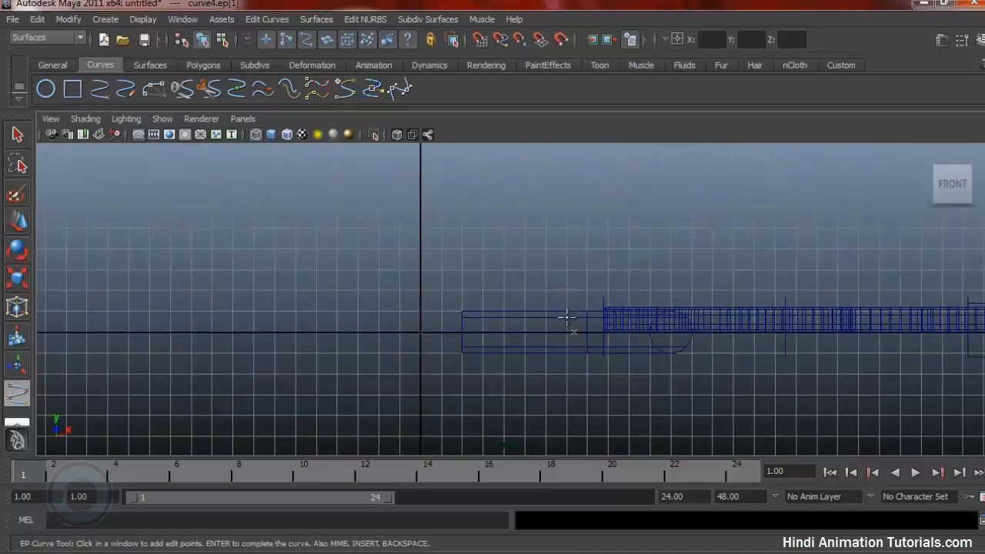
click(568, 322)
click(531, 319)
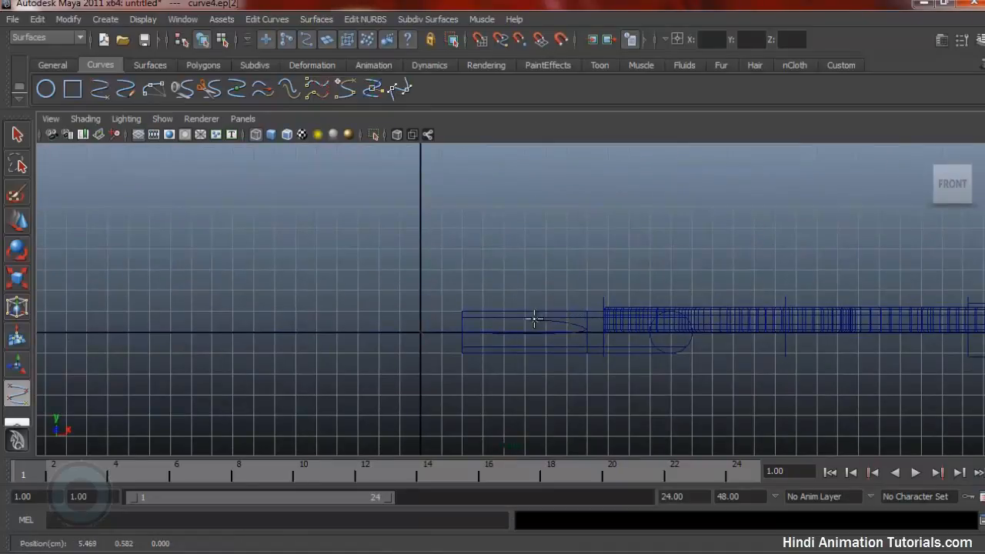
click(473, 313)
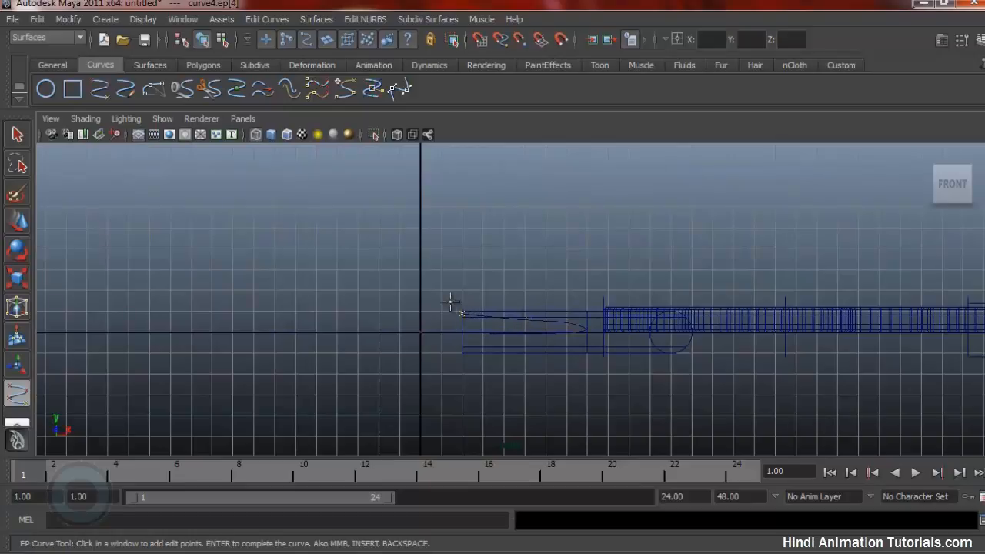
Continue the EP curve upward from the base as a narrow stem near the vertical axis, to about 8 units high
click(442, 294)
click(439, 233)
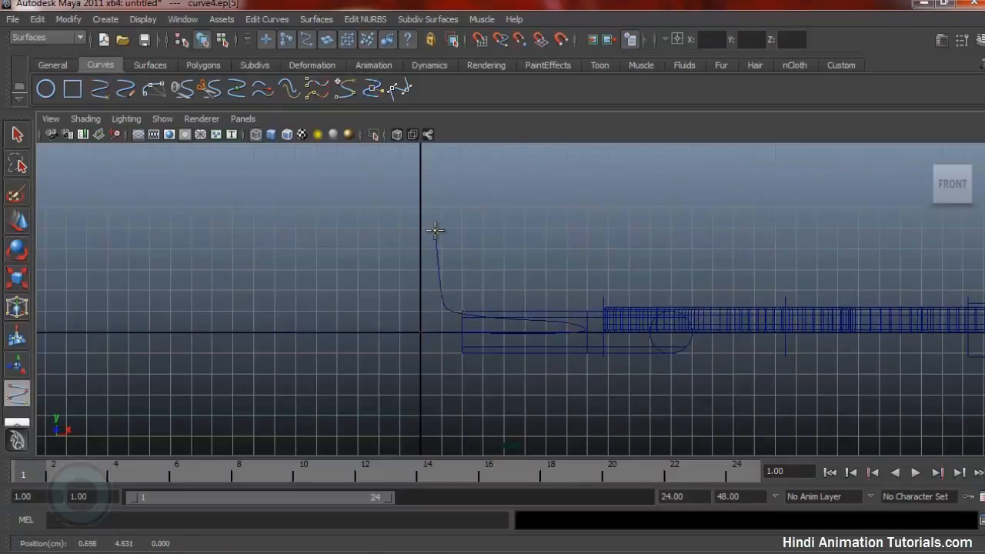
alt+right_drag(521, 234, 431, 206)
alt+middle_drag(424, 205, 421, 333)
alt+right_drag(464, 358, 392, 330)
click(449, 319)
click(452, 299)
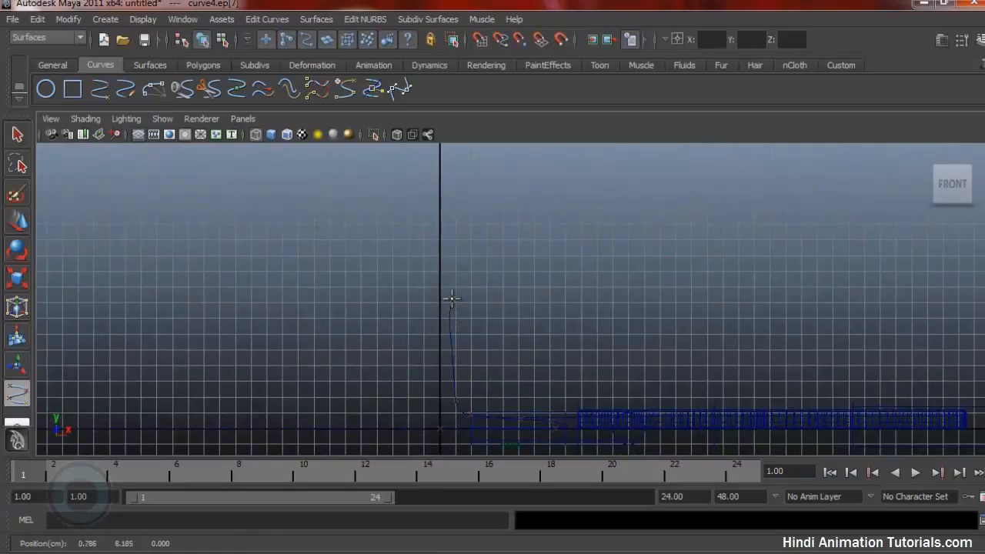
Flare the curve outward to about 6.6 units and carry the outer bowl wall up to about 18.7 units high
click(505, 286)
click(538, 290)
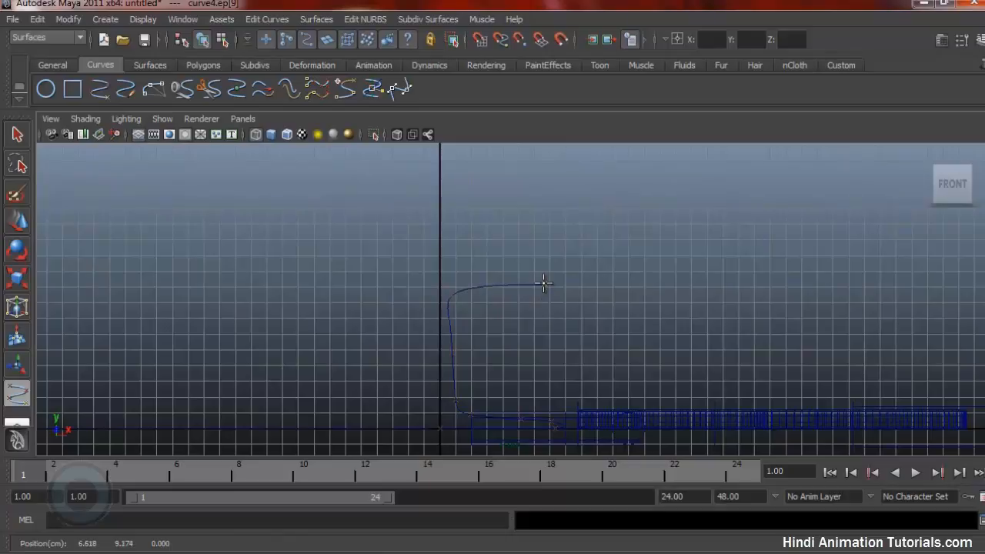
click(554, 224)
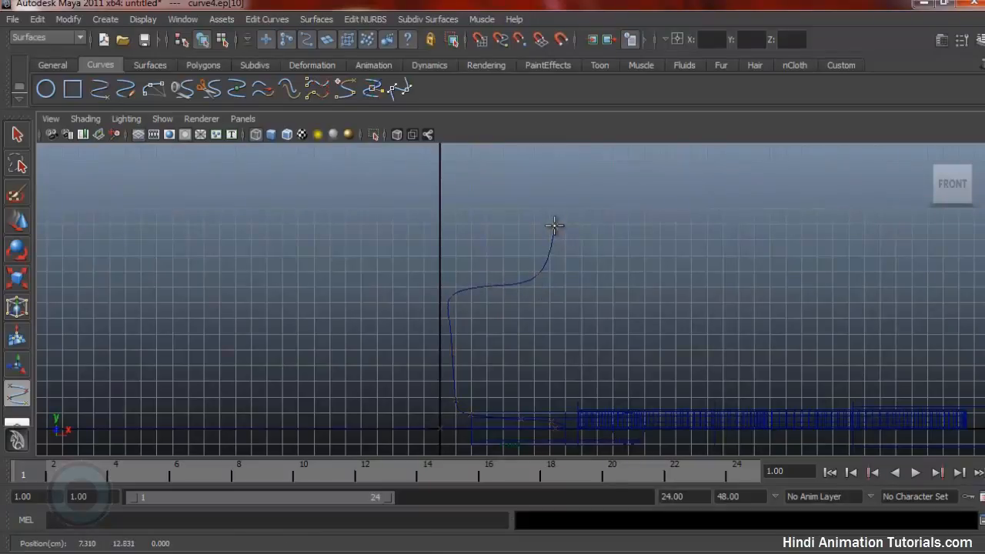
drag(558, 180, 562, 171)
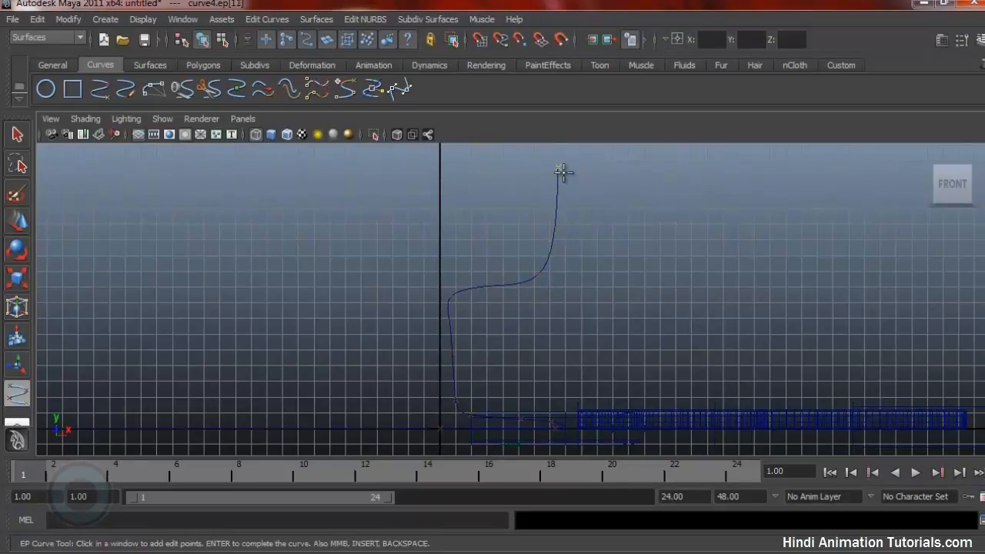
alt+middle_drag(562, 171, 548, 245)
click(567, 213)
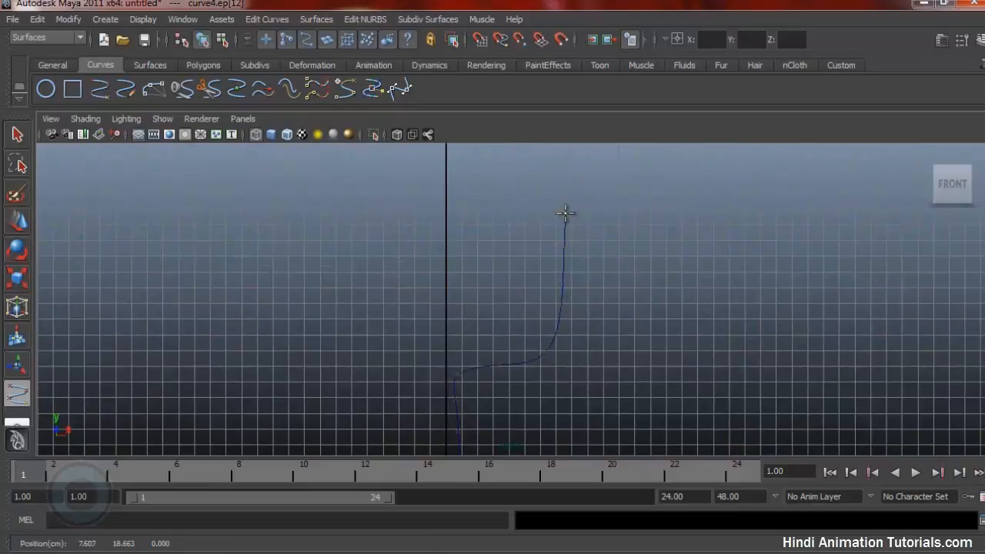
Round the rim over and trace the inner bowl wall back down, parallel to the outer wall, toward the vertical axis
click(555, 215)
drag(554, 228, 556, 233)
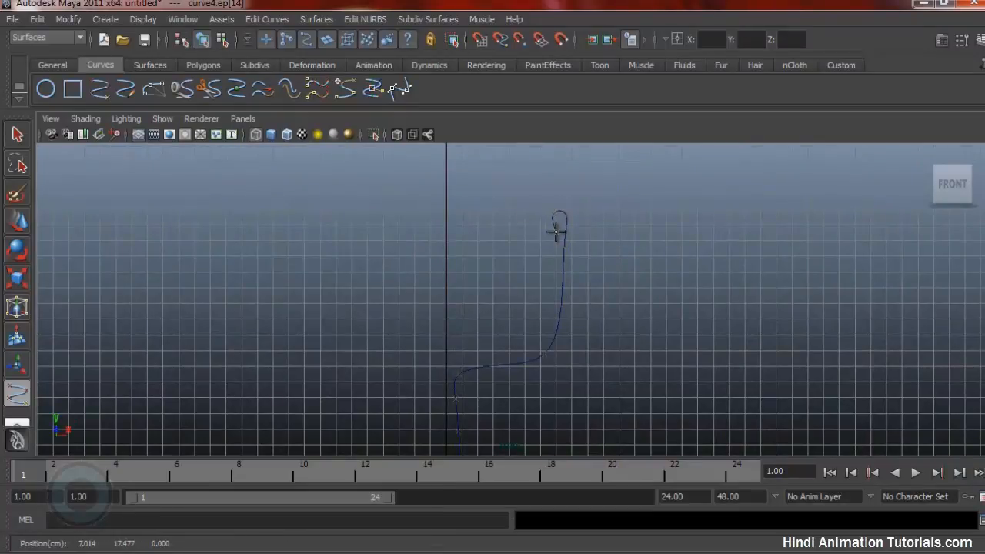
click(552, 276)
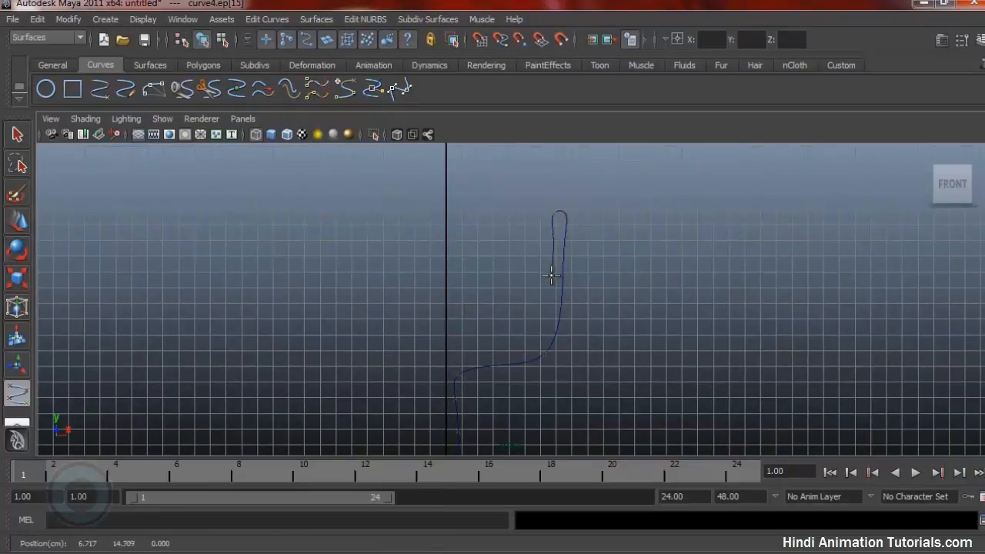
click(547, 318)
click(535, 345)
click(507, 354)
drag(481, 355, 475, 355)
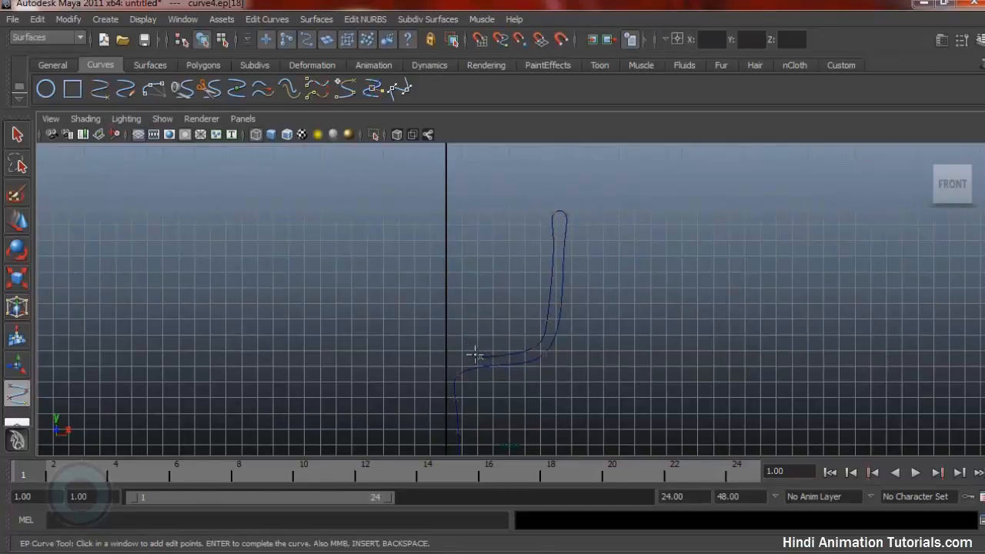
Snap the last point of the profile to the vertical axis above the stem and complete the curve
key(x)
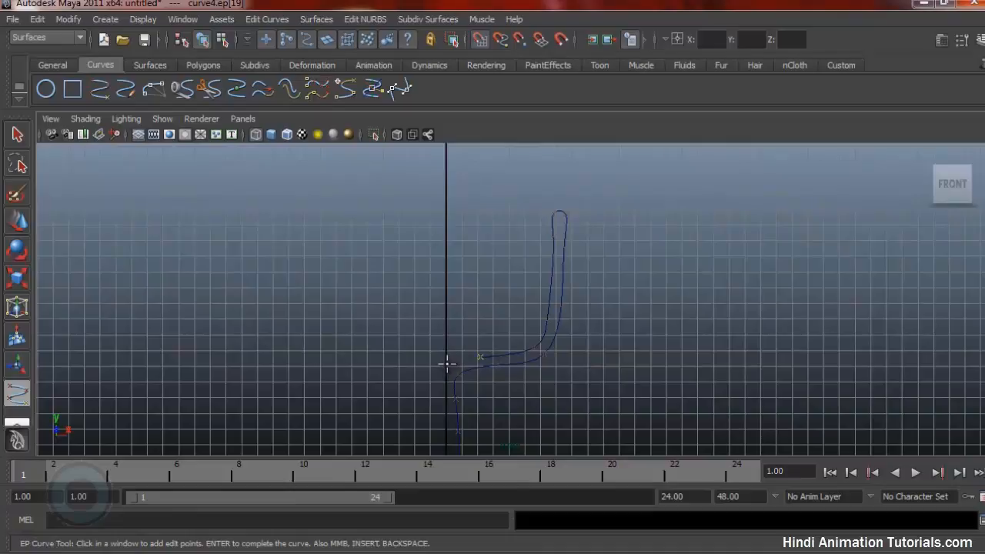
click(446, 366)
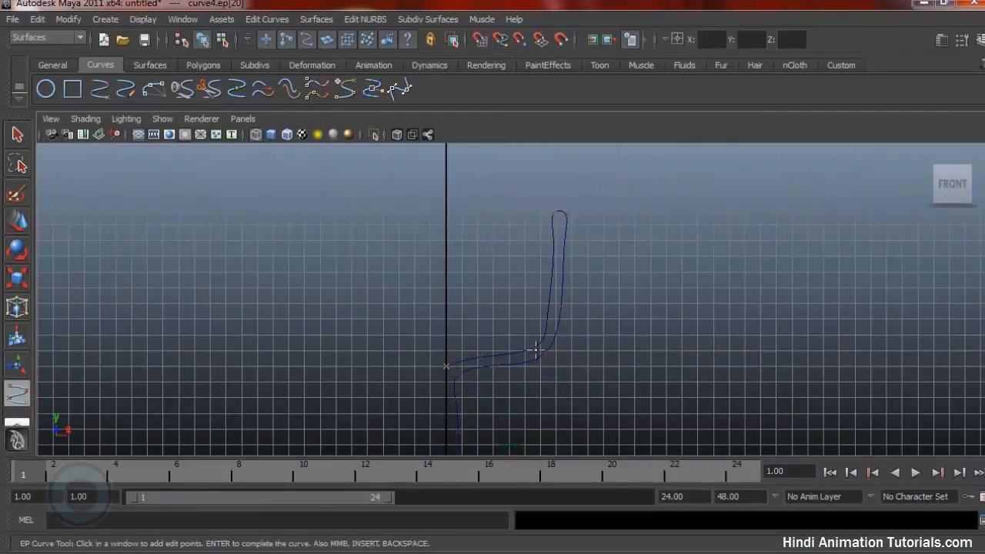
alt+middle_drag(570, 377, 561, 246)
alt+right_drag(561, 246, 649, 264)
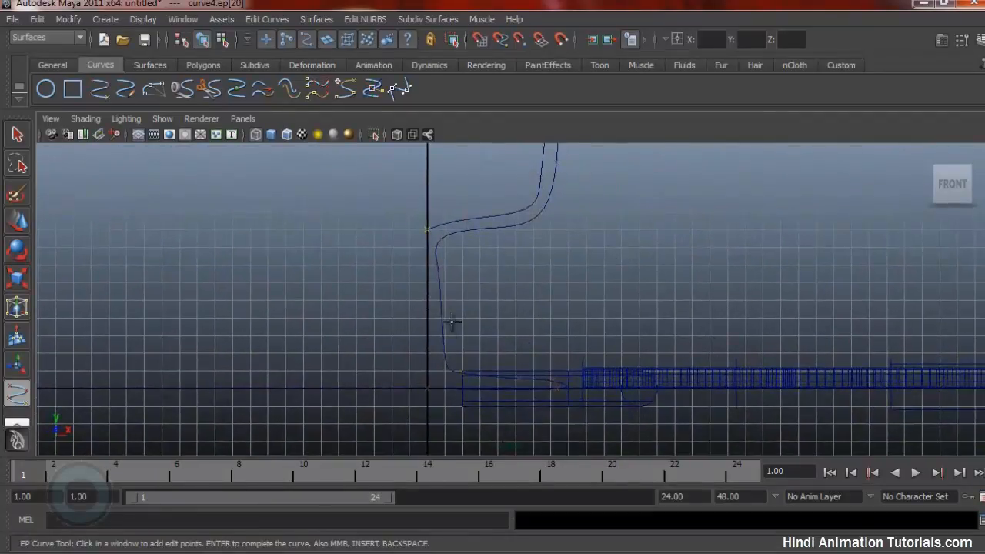
key(Return)
key(w)
Reshape the lower bowl by moving edit points on both walls into a wider, smoother curve
alt+middle_drag(535, 228, 482, 261)
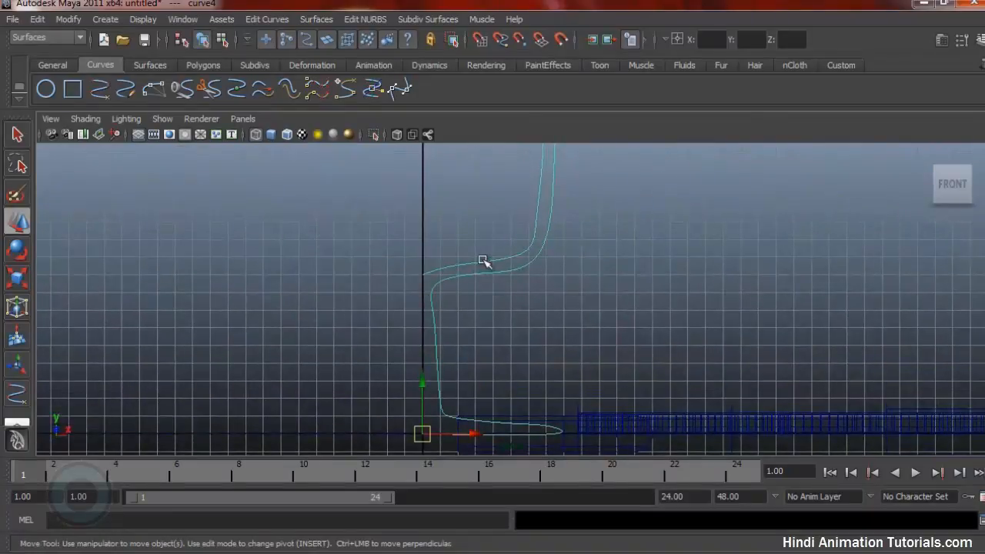
right_drag(487, 263, 491, 287)
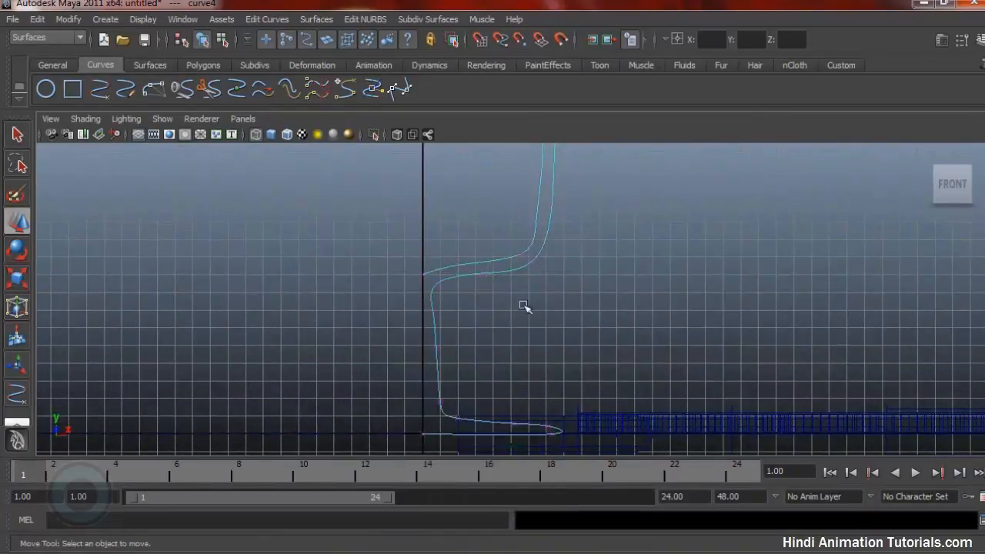
mouse_move(487, 270)
mouse_down()
mouse_move(453, 276)
mouse_move(461, 294)
mouse_move(479, 278)
mouse_up()
drag(516, 245, 536, 221)
click(532, 221)
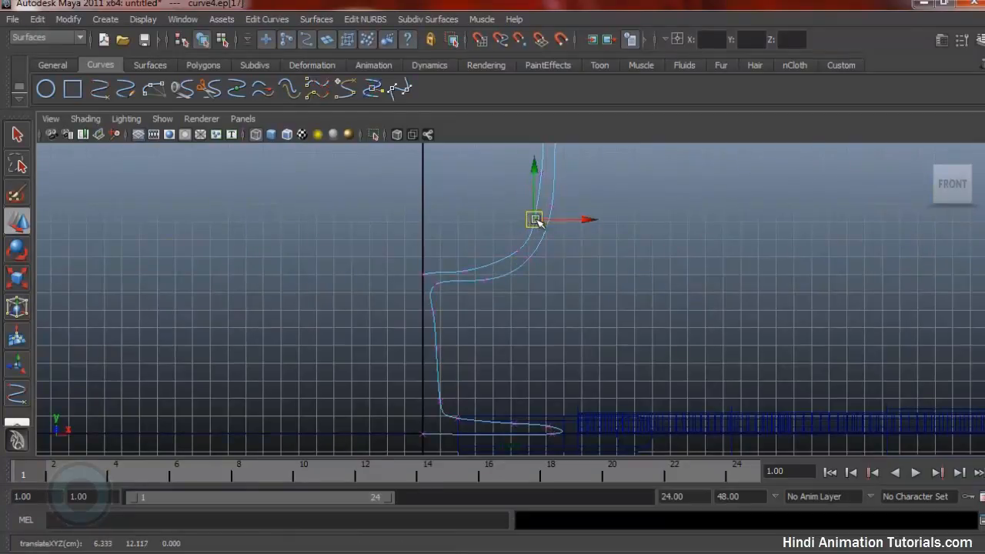
click(552, 211)
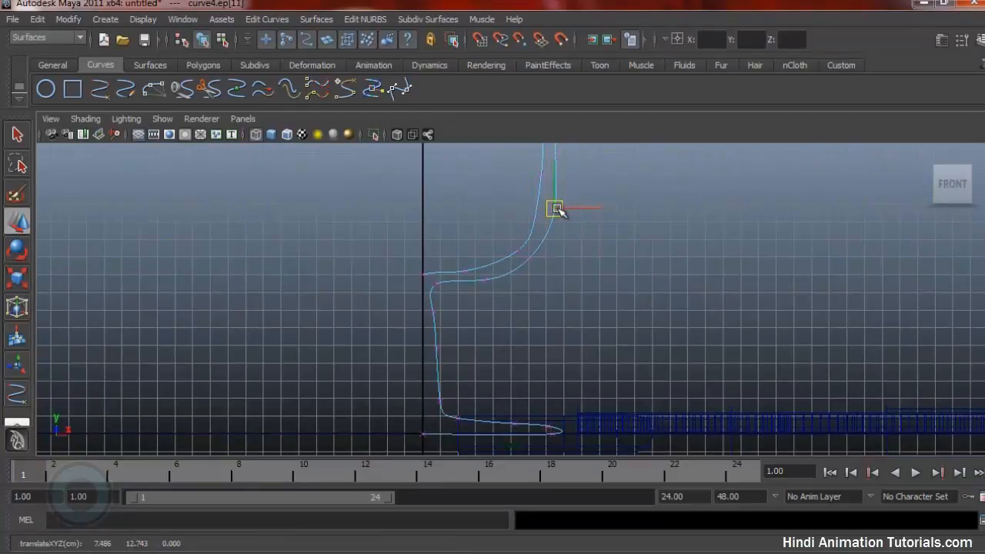
Return the profile curve to object mode, select it whole and switch to the perspective view
alt+right_drag(582, 268, 310, 293)
alt+middle_drag(598, 193, 555, 246)
alt+middle_drag(561, 306, 646, 293)
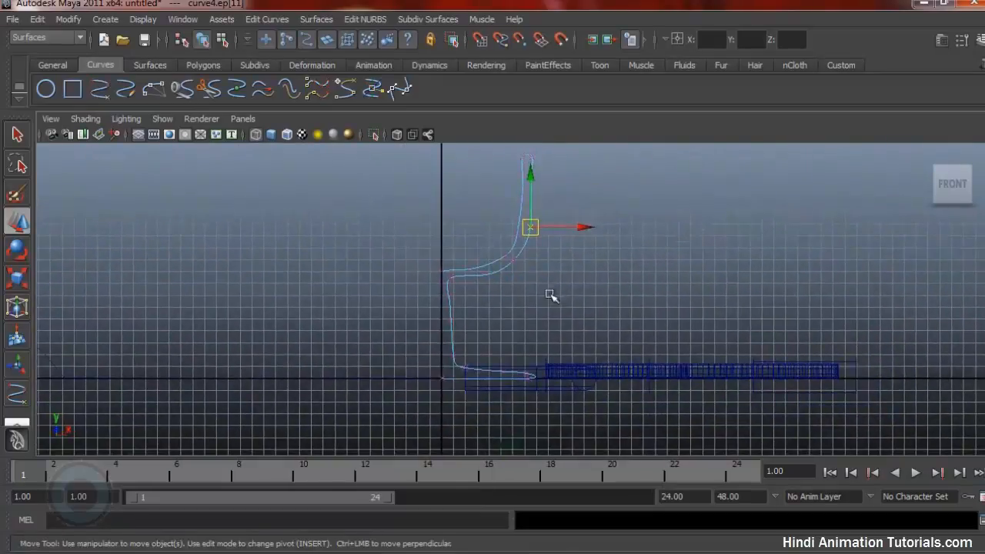
right_drag(524, 250, 570, 231)
click(519, 264)
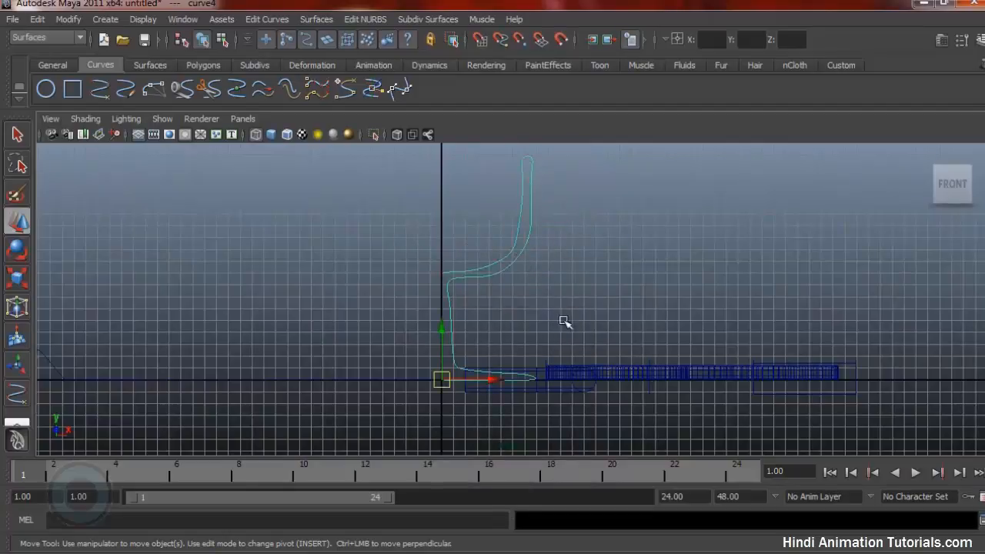
key(space)
key(space)
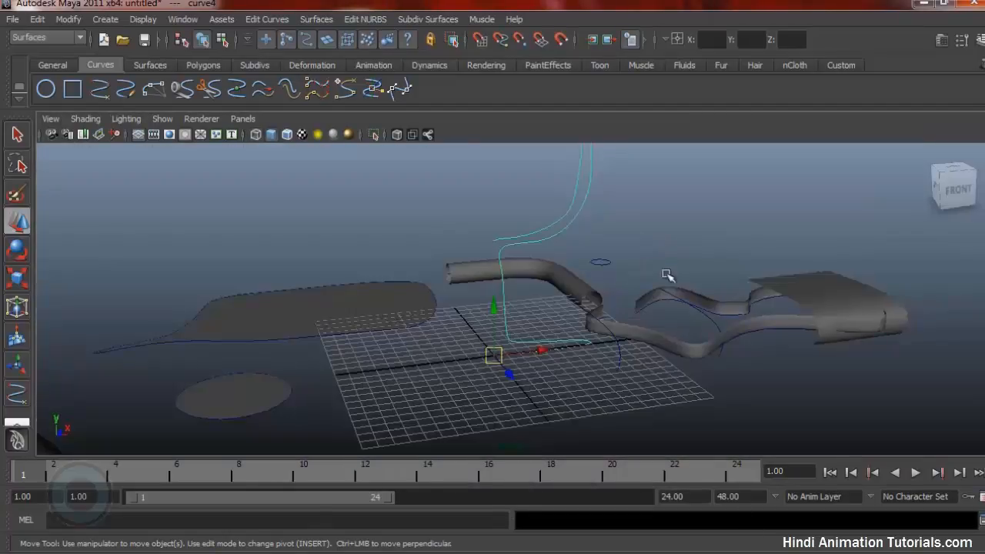
Revolve the profile curve 360 degrees about the Y axis as a cubic NURBS surface with 8 segments
alt+drag(666, 275, 714, 260)
alt+right_drag(714, 261, 604, 242)
alt+middle_drag(551, 290, 500, 331)
alt+right_drag(500, 331, 685, 341)
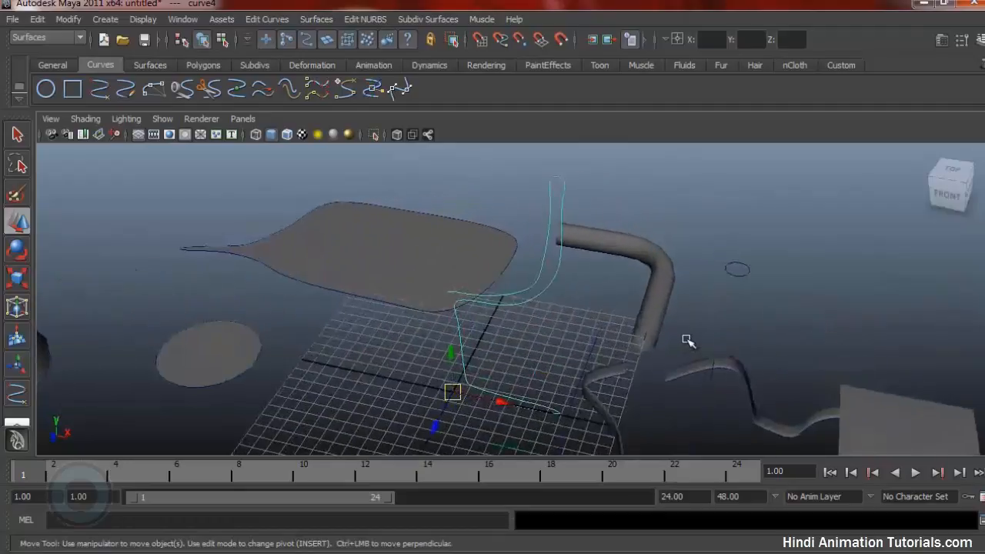
alt+drag(682, 337, 663, 317)
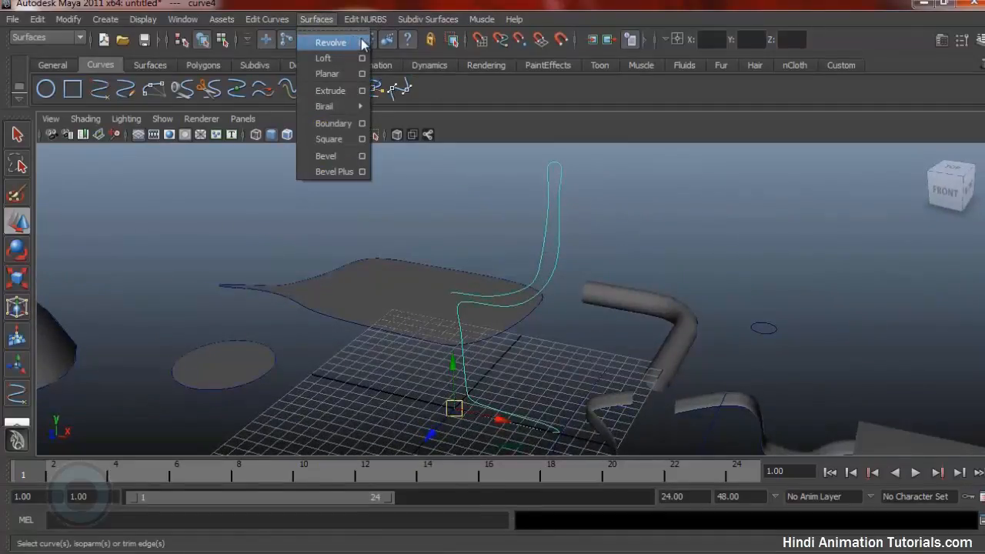
click(361, 43)
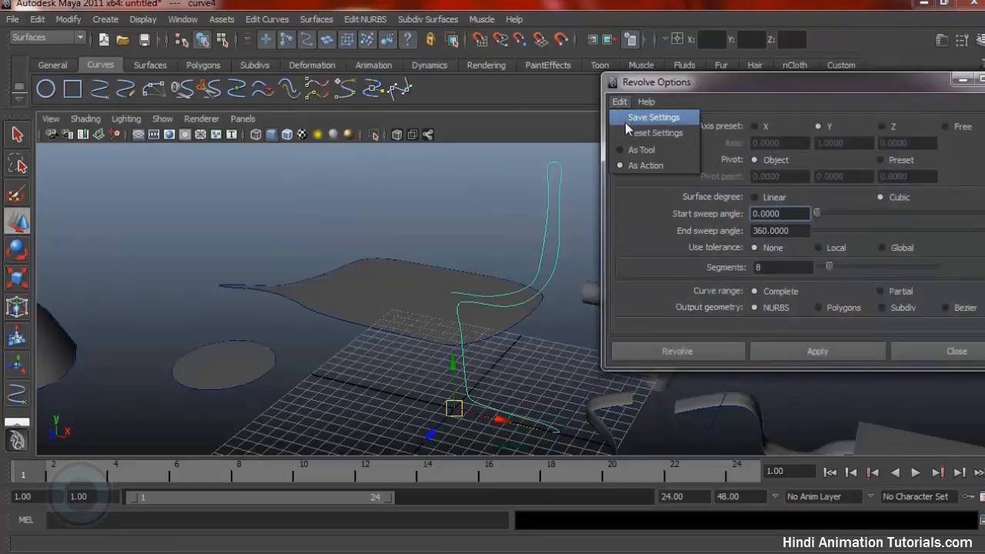
click(785, 354)
Adjust the revolved goblet by showing its profile curve's edit points and moving the lower bowl point along the X axis
mouse_move(495, 341)
alt+mouse_down()
mouse_move(505, 334)
mouse_move(483, 394)
mouse_move(539, 242)
mouse_move(501, 304)
mouse_move(433, 334)
mouse_move(411, 378)
mouse_move(452, 332)
mouse_move(398, 392)
mouse_move(563, 409)
mouse_move(572, 344)
mouse_move(523, 220)
mouse_move(501, 255)
mouse_move(501, 338)
mouse_move(483, 329)
mouse_move(493, 331)
alt+mouse_up()
alt+right_drag(493, 331, 770, 362)
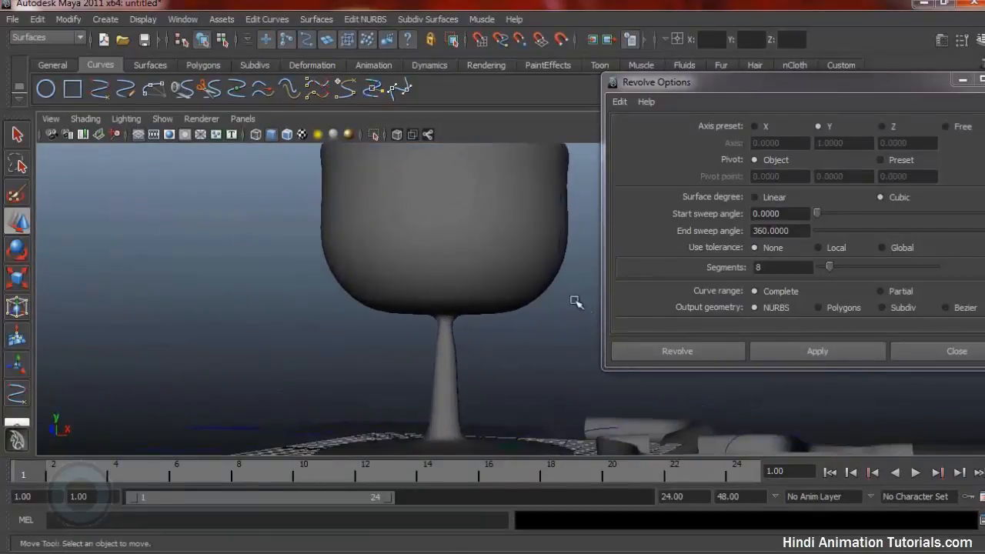
mouse_move(574, 299)
alt+mouse_down()
mouse_move(554, 337)
mouse_move(576, 374)
mouse_move(581, 437)
mouse_move(561, 301)
mouse_move(579, 427)
mouse_move(589, 314)
mouse_move(555, 296)
alt+mouse_up()
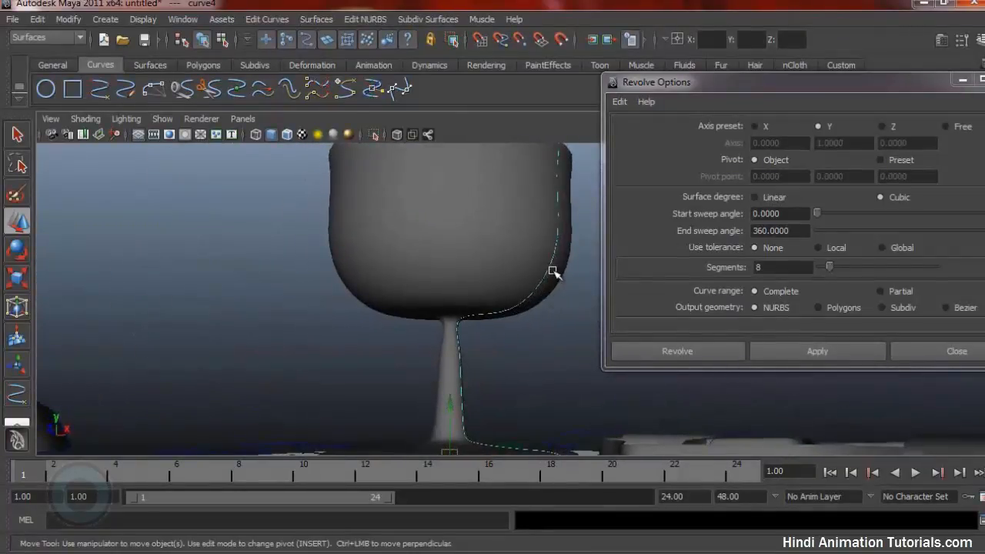
right_click(550, 269)
right_drag(554, 297, 554, 301)
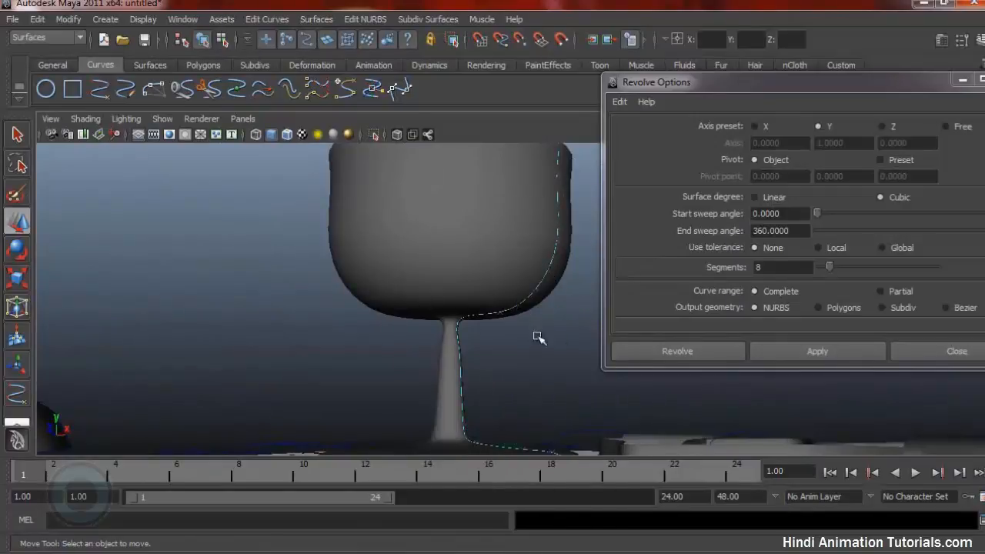
alt+drag(536, 336, 587, 354)
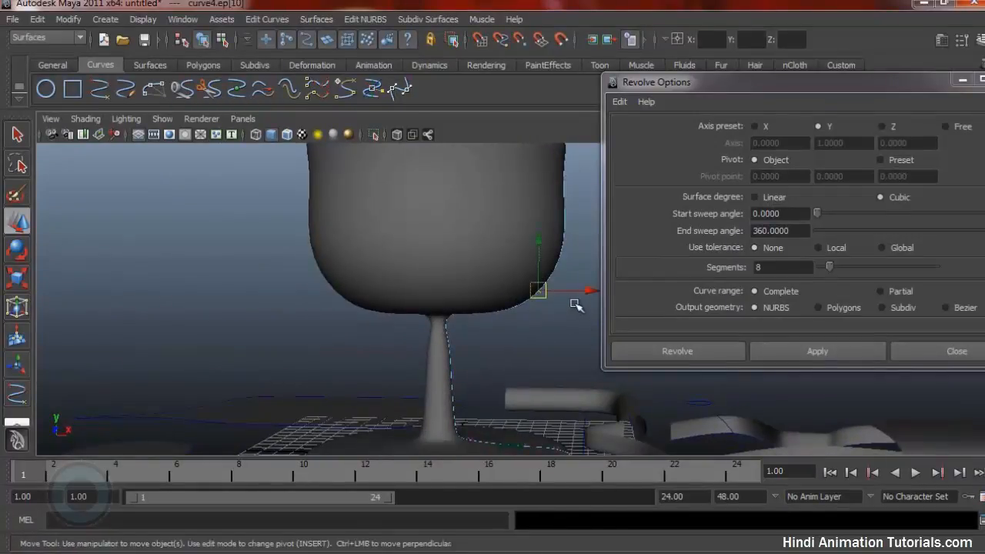
mouse_move(632, 312)
middle_down()
mouse_move(573, 311)
mouse_move(618, 312)
middle_up()
alt+drag(551, 308, 610, 269)
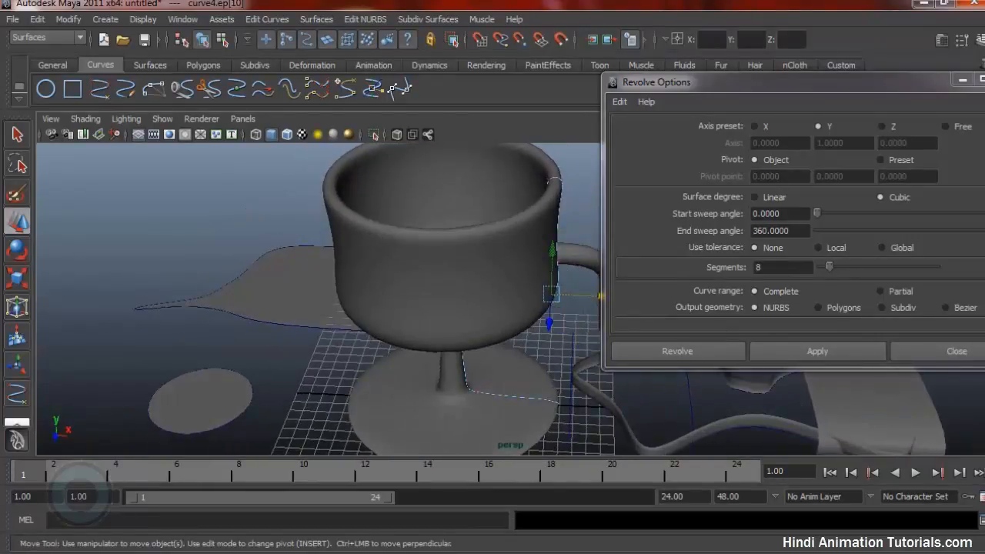
Show the profile curve's edit points again and shift the point at the bowl's lower bend along X to reshape the goblet
alt+drag(552, 182, 556, 298)
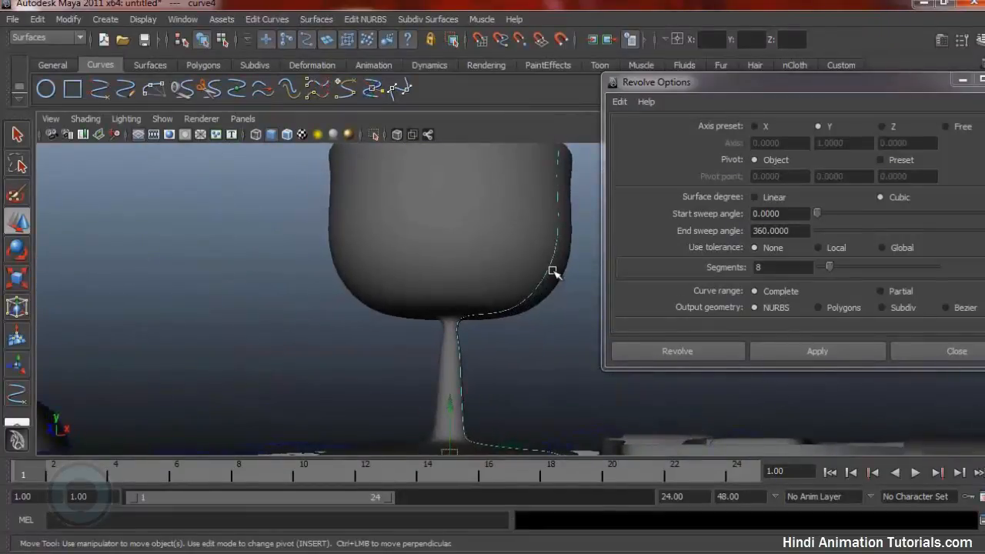
right_click(549, 269)
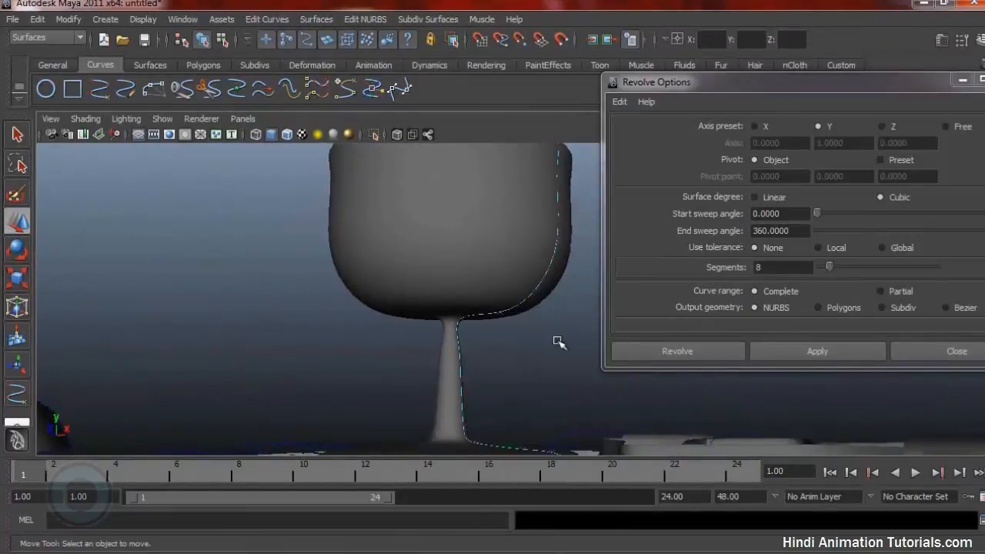
alt+drag(554, 343, 537, 290)
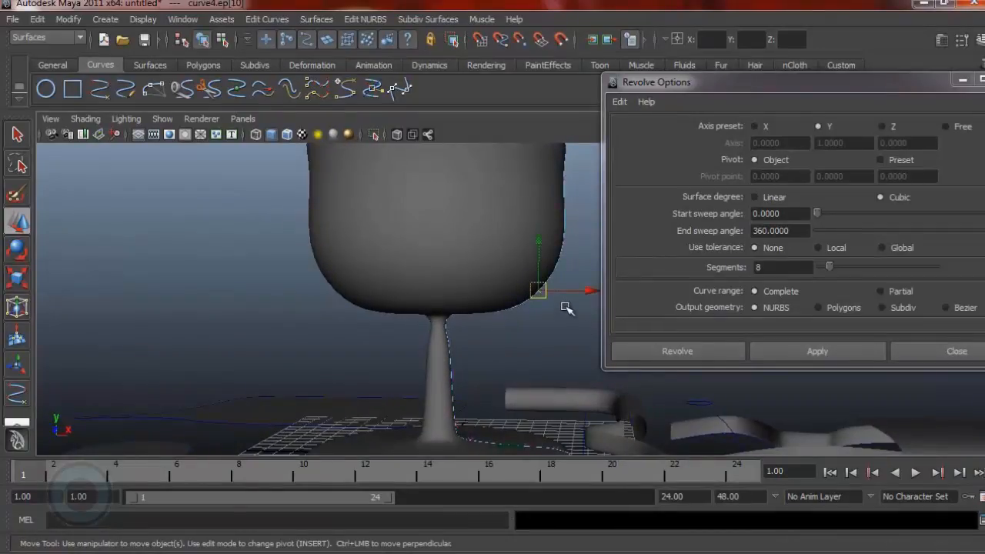
mouse_move(602, 297)
mouse_down()
mouse_move(621, 304)
mouse_move(577, 310)
mouse_move(611, 310)
mouse_up()
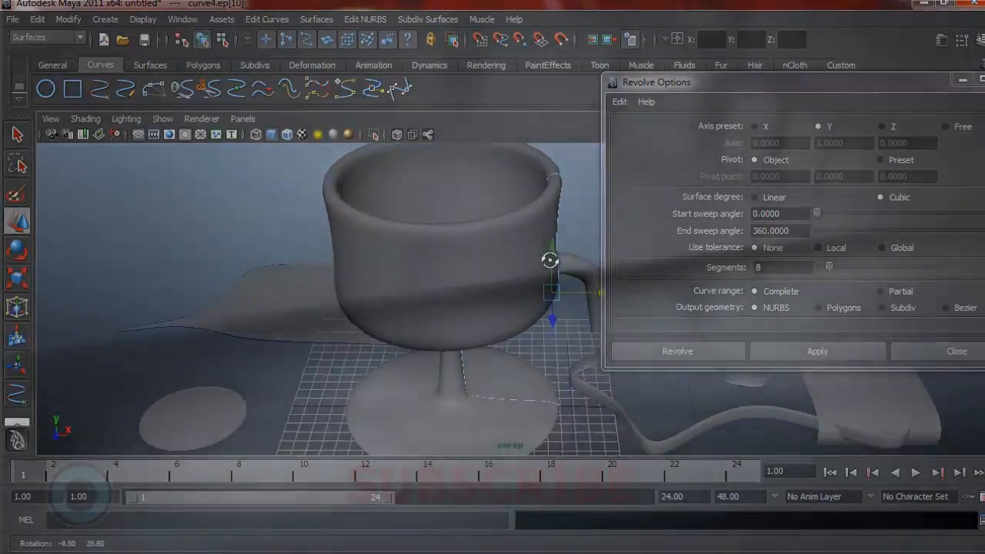